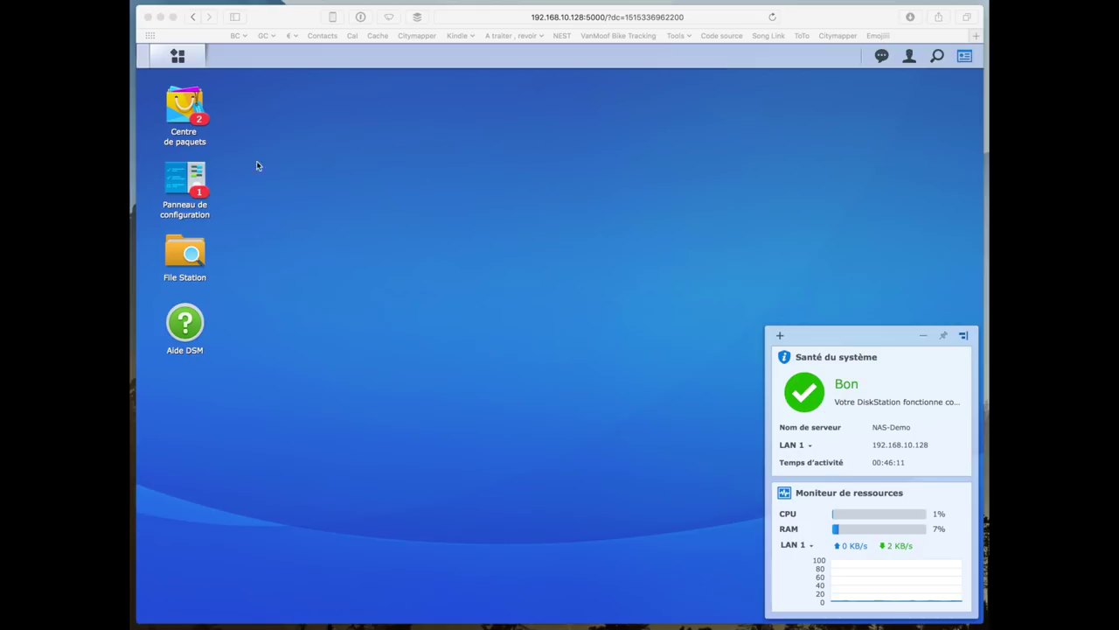
# - Bring the NAS-Demo DSM desktop window in Safari to the front
pyautogui.click(307, 180)
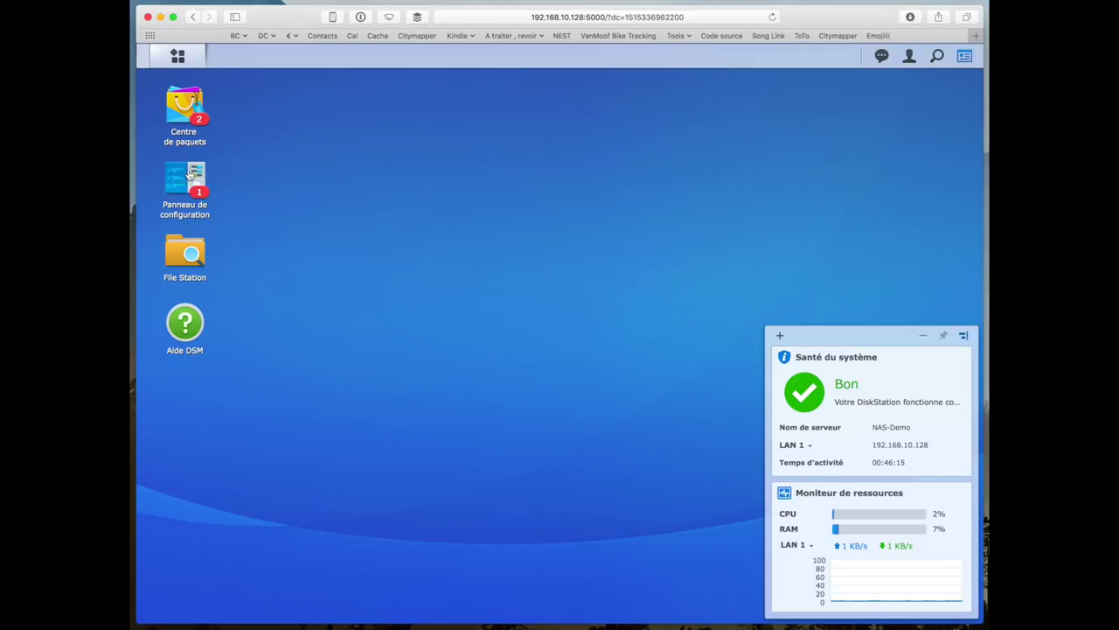
# - In Control Panel's Update & Restore options, schedule automatic DSM updates to install daily (Quotidienne)
pyautogui.click(189, 174)
pyautogui.moveTo(632, 202); pyautogui.dragTo(694, 152)
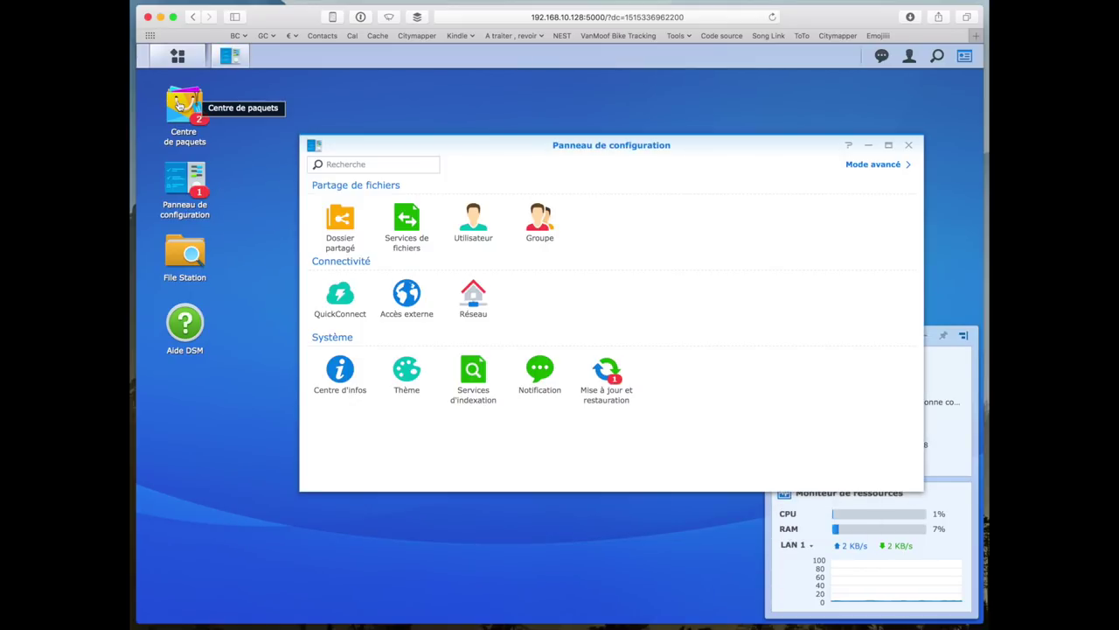
pyautogui.click(603, 385)
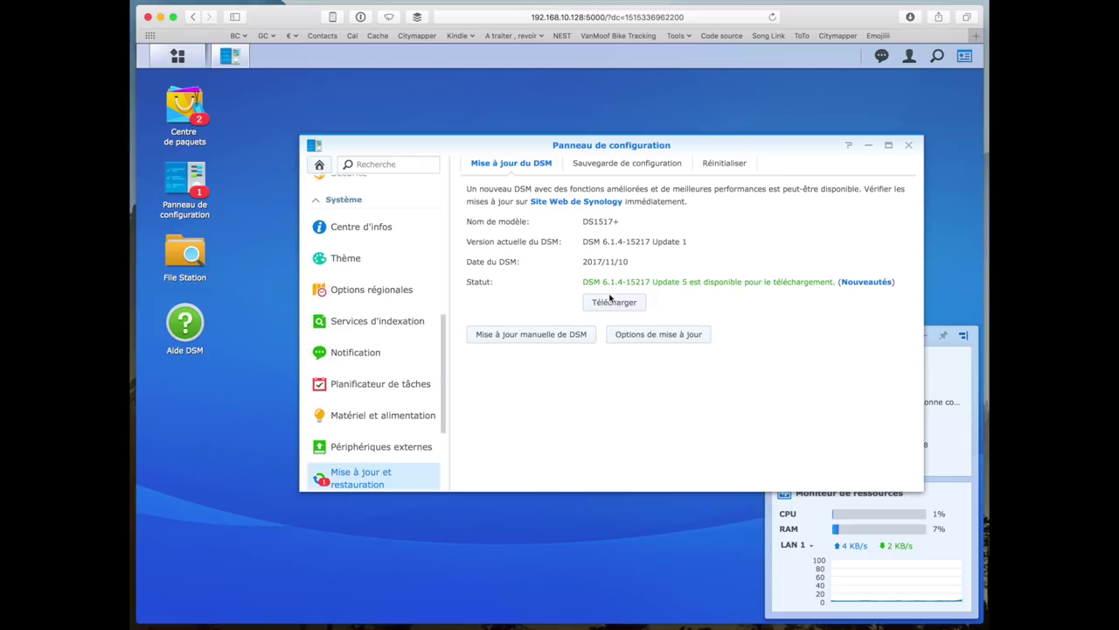
pyautogui.click(623, 338)
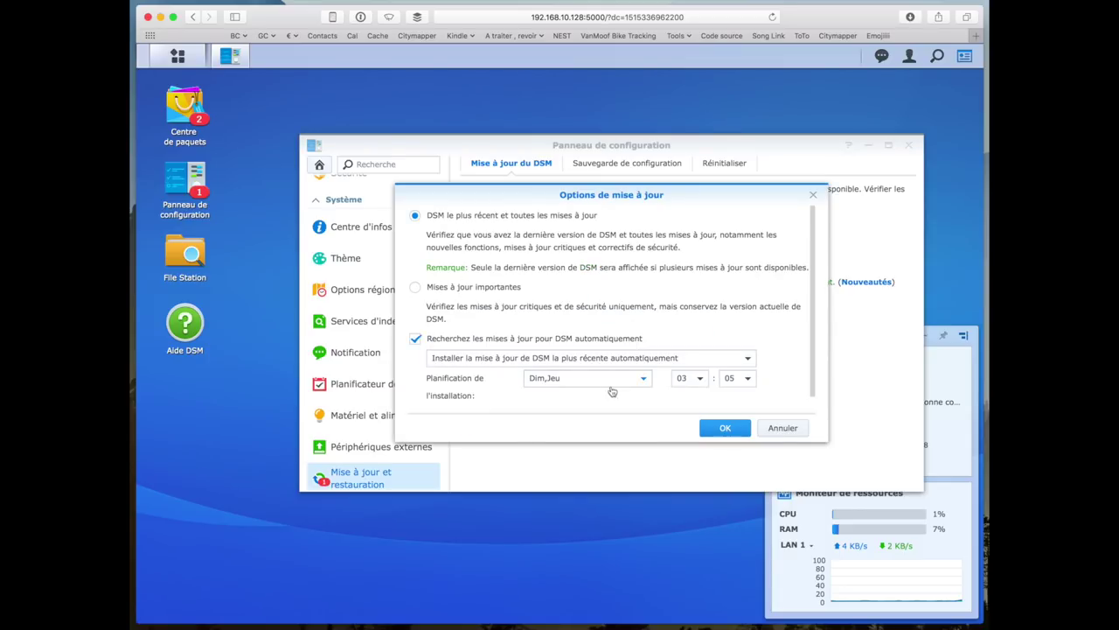
pyautogui.click(621, 377)
pyautogui.click(603, 399)
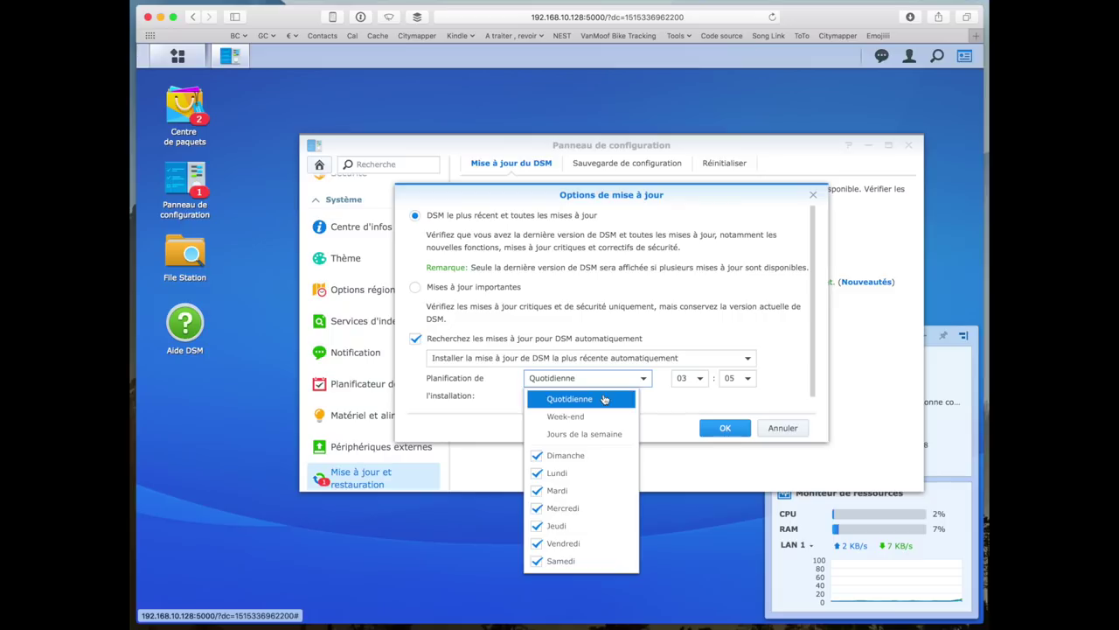
pyautogui.click(722, 426)
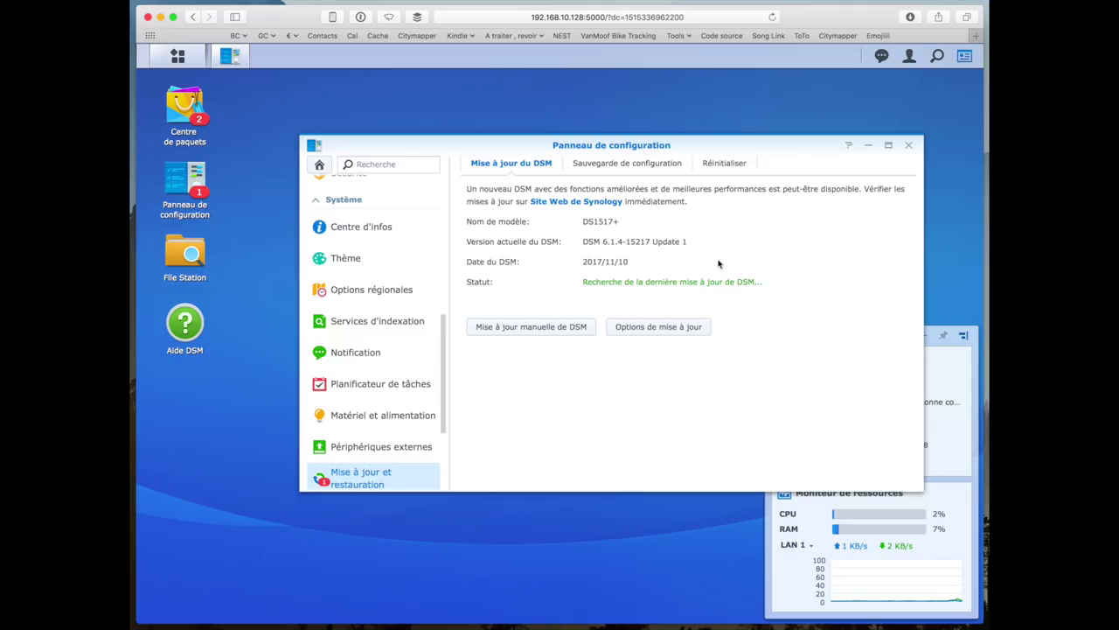
# - Reopen the Control Panel, switch to Advanced mode and back to Basic, then close it
pyautogui.click(908, 145)
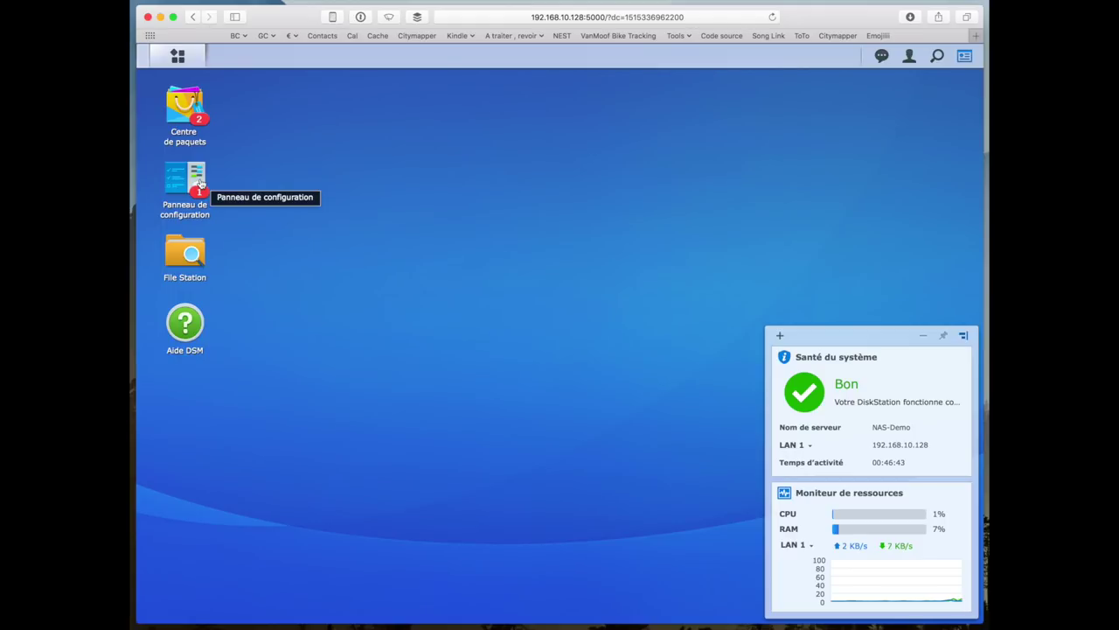
pyautogui.click(198, 180)
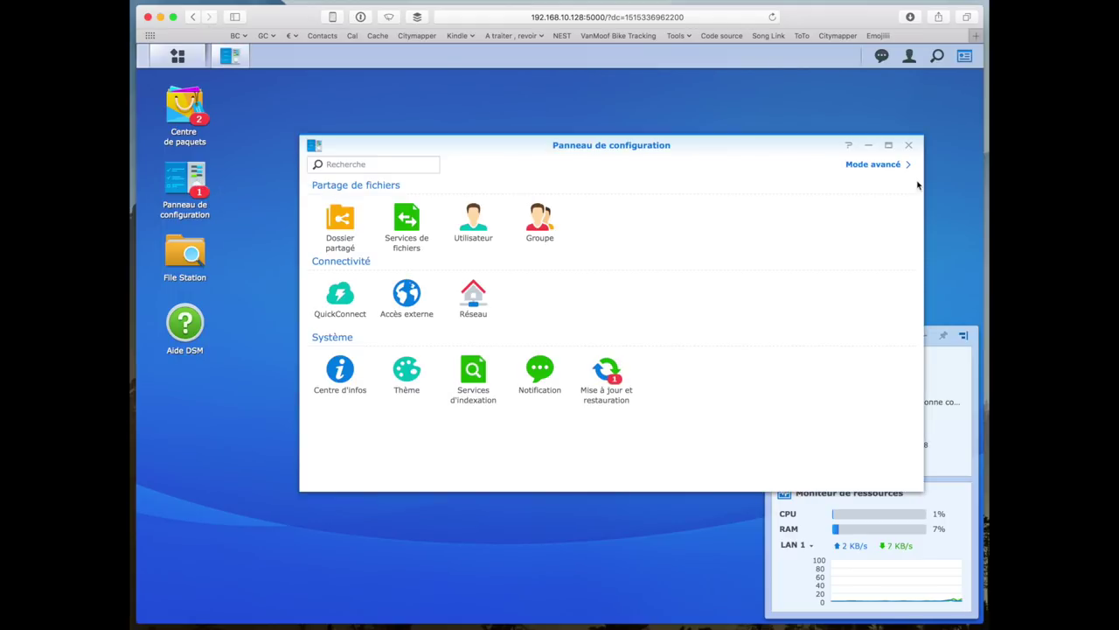
pyautogui.click(886, 173)
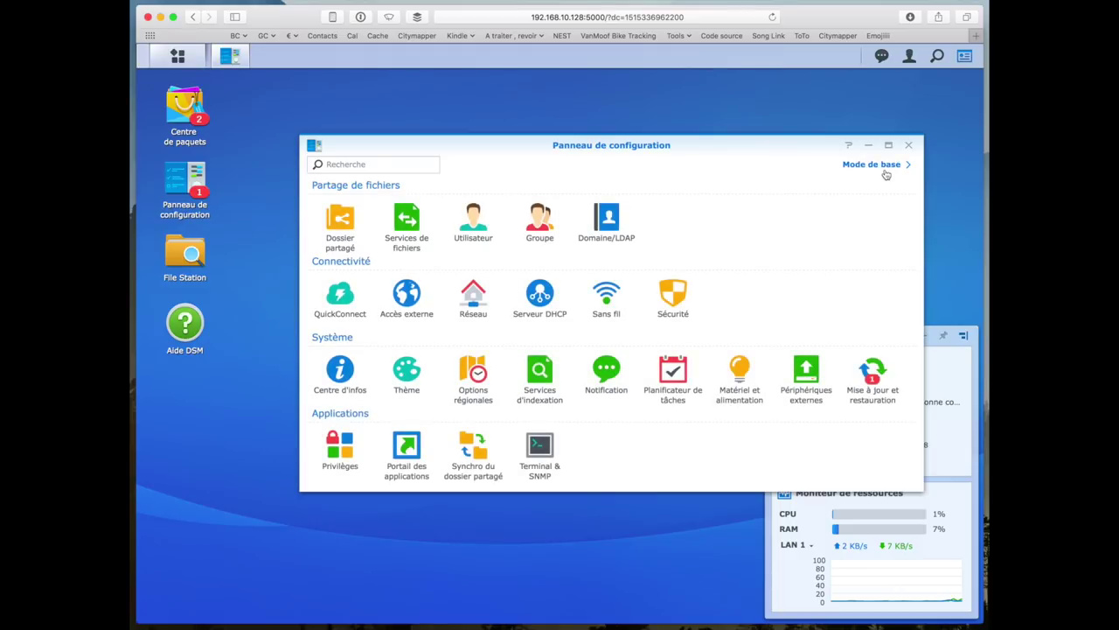
pyautogui.click(874, 166)
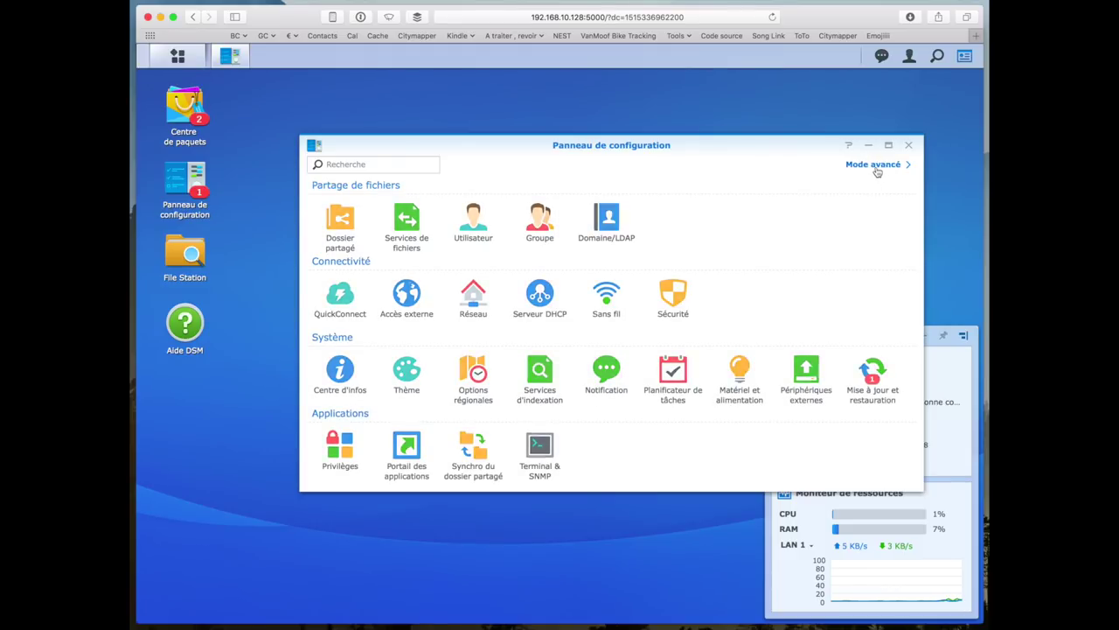
pyautogui.click(908, 146)
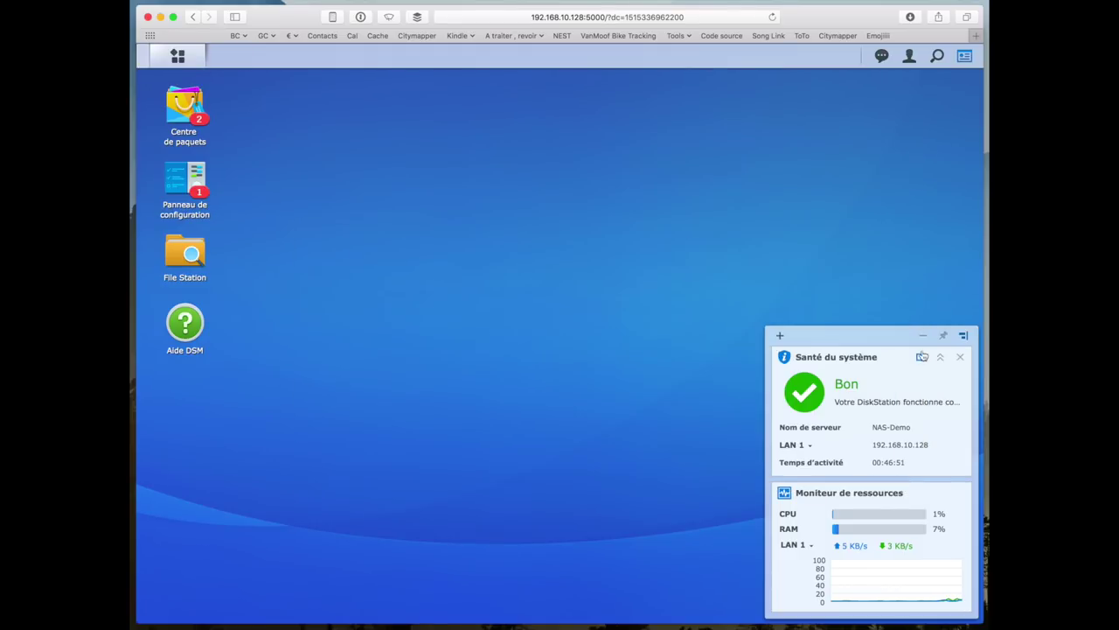
pyautogui.click(186, 251)
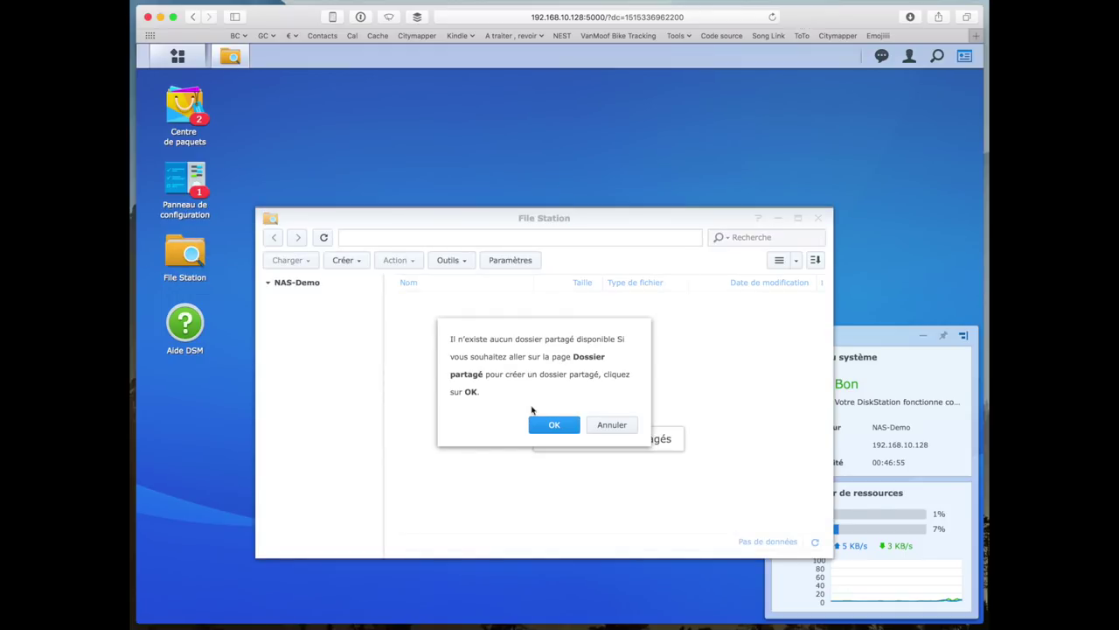
# - Start a new shared folder named 'Partage Toto' and keep its location on Volume 1
pyautogui.click(550, 424)
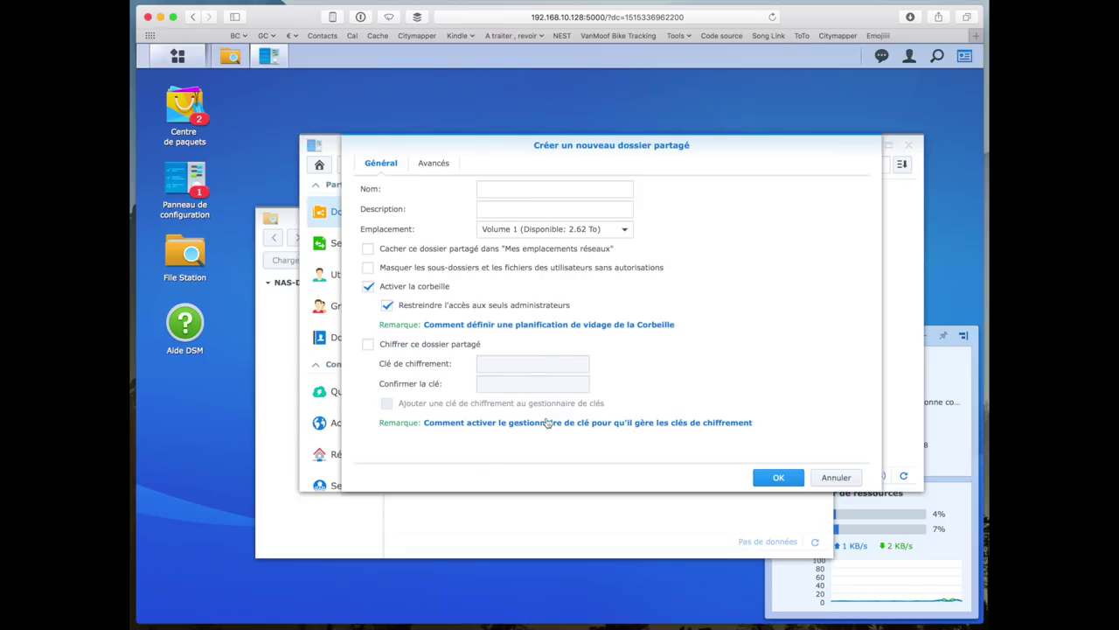
pyautogui.click(509, 186)
pyautogui.write('Pa')
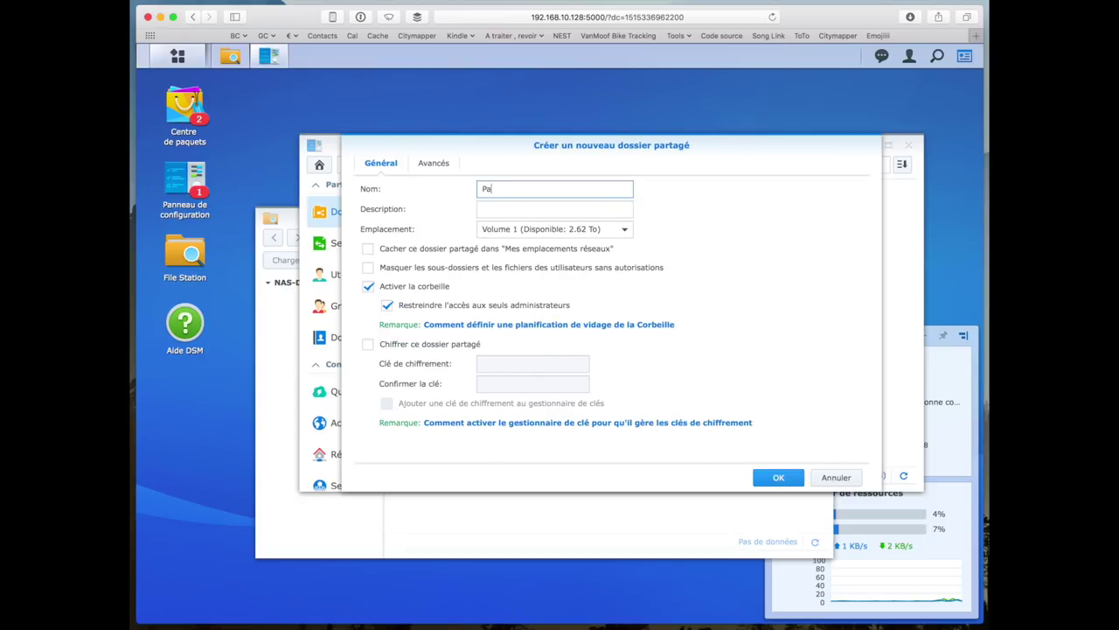
pyautogui.write('rtage Toto')
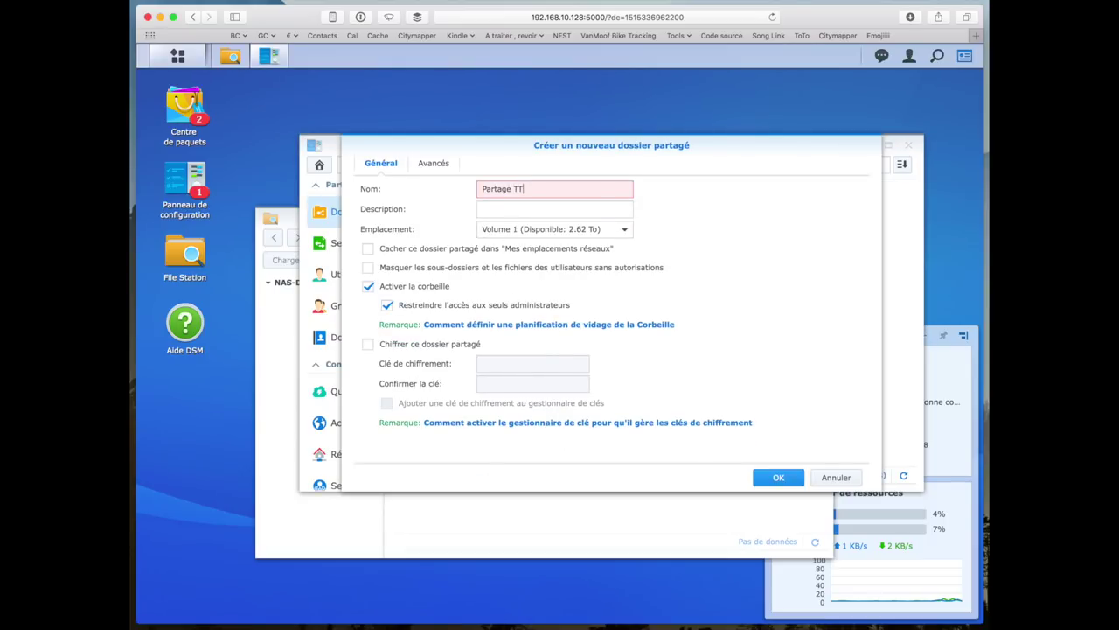
pyautogui.press('Tab')
pyautogui.click(507, 235)
pyautogui.click(508, 234)
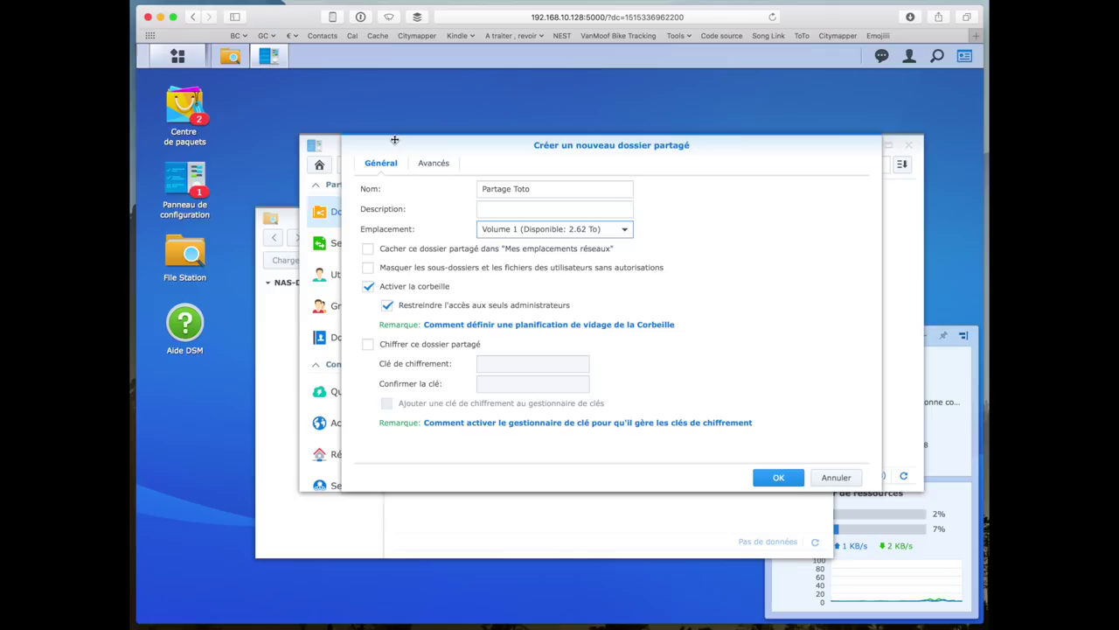
pyautogui.click(178, 55)
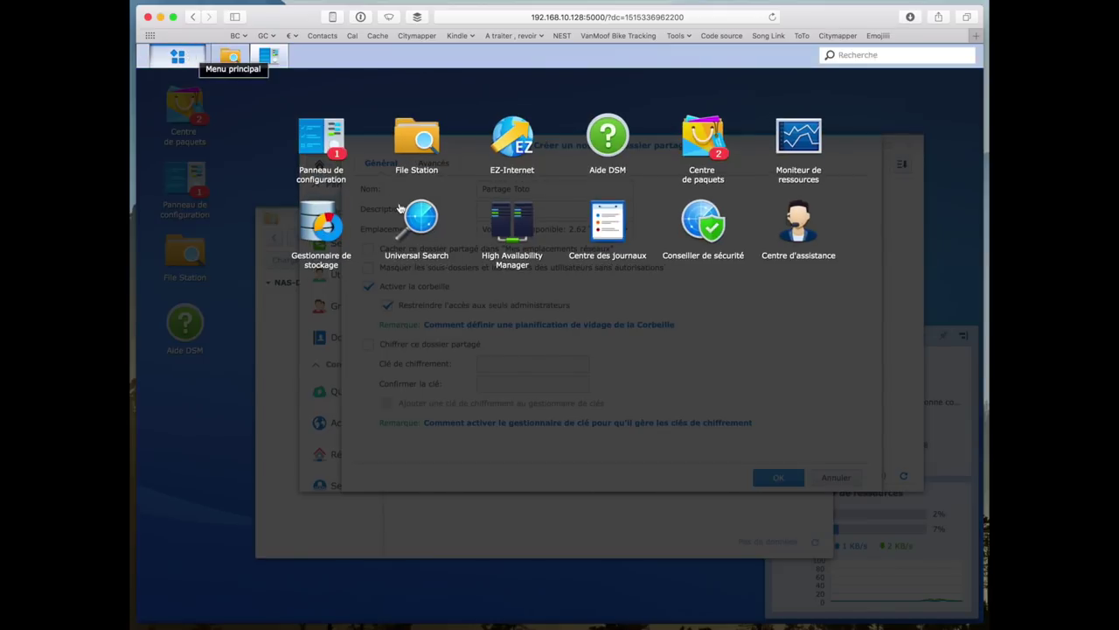
pyautogui.click(323, 234)
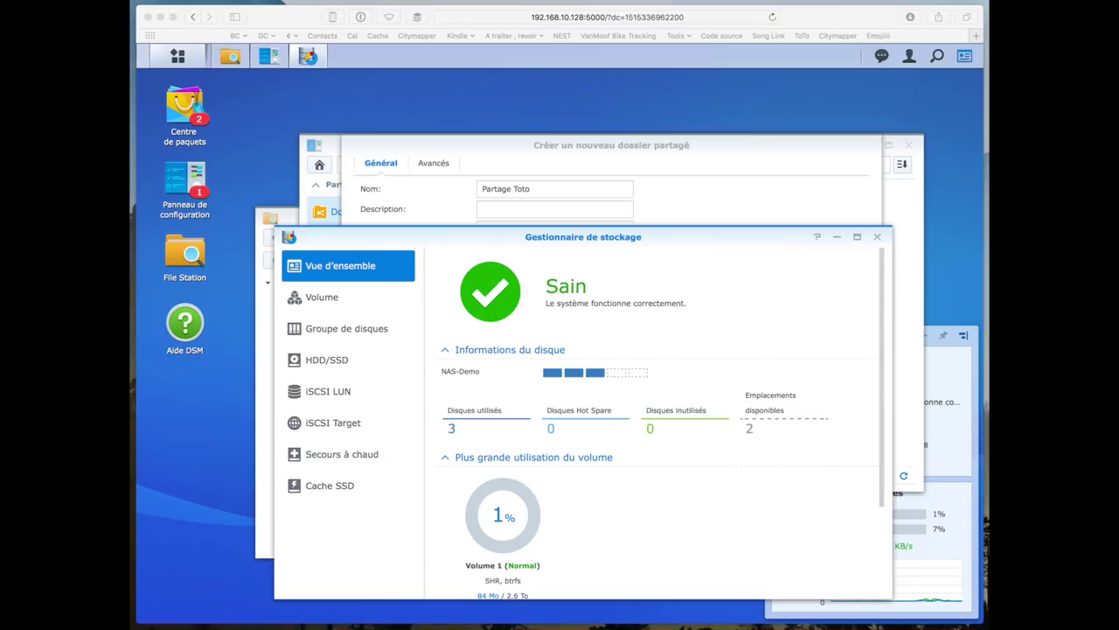
pyautogui.click(346, 306)
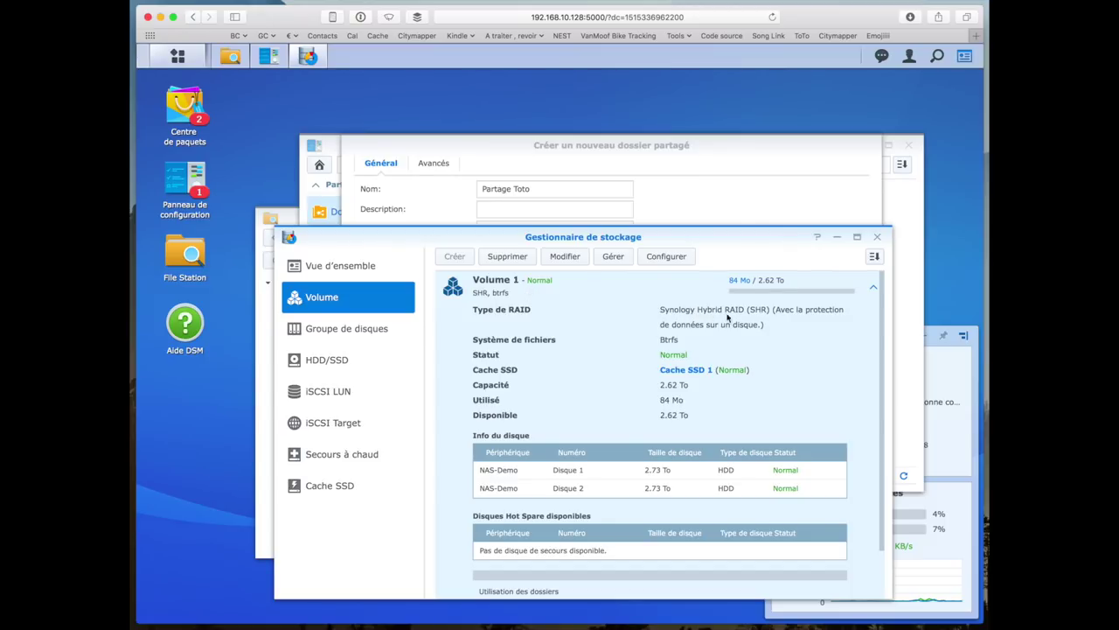
pyautogui.scroll(-3, 744, 320)
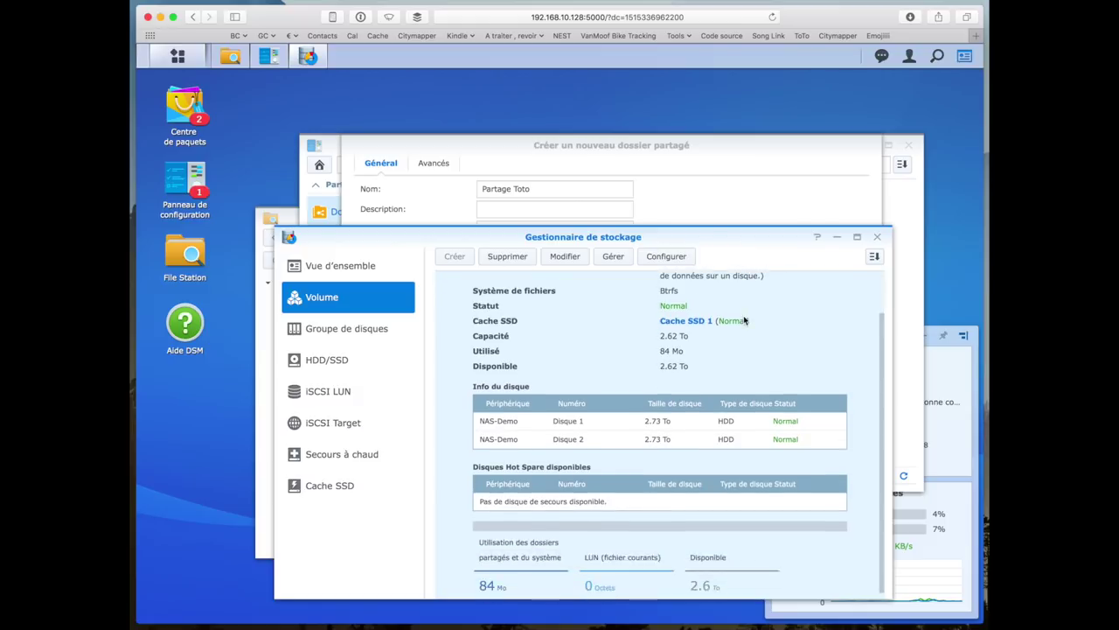
pyautogui.scroll(2, 744, 319)
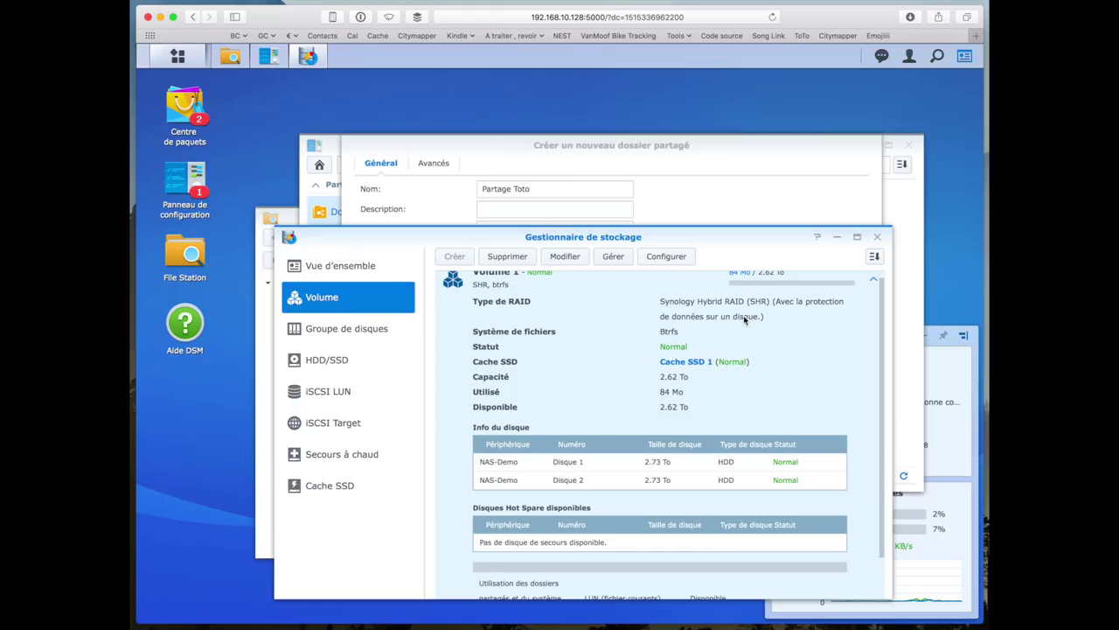
pyautogui.click(609, 257)
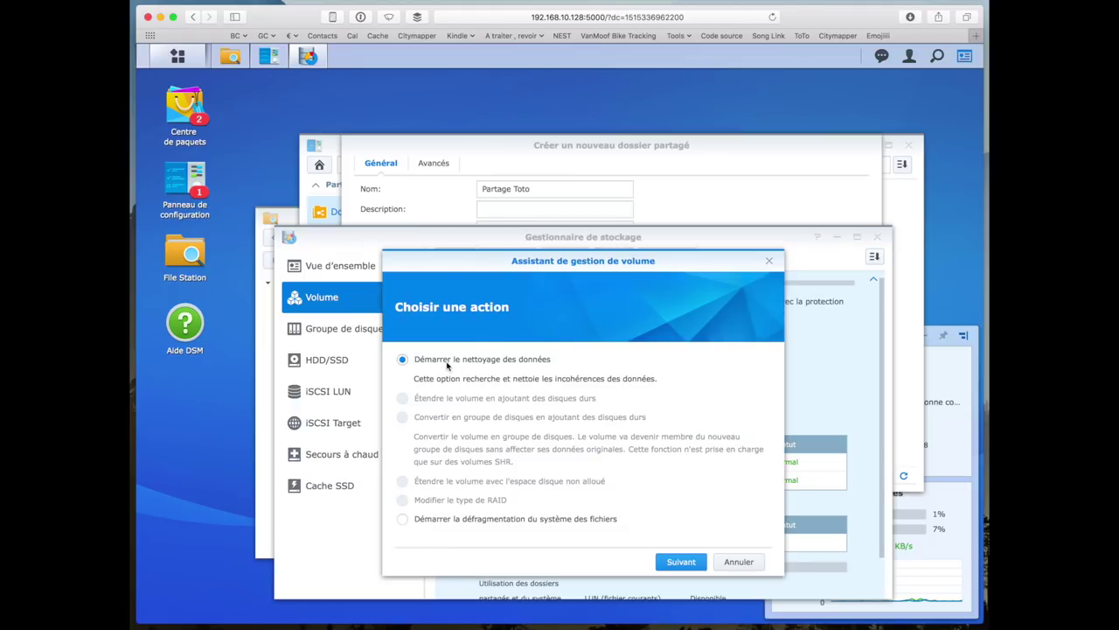
pyautogui.click(739, 562)
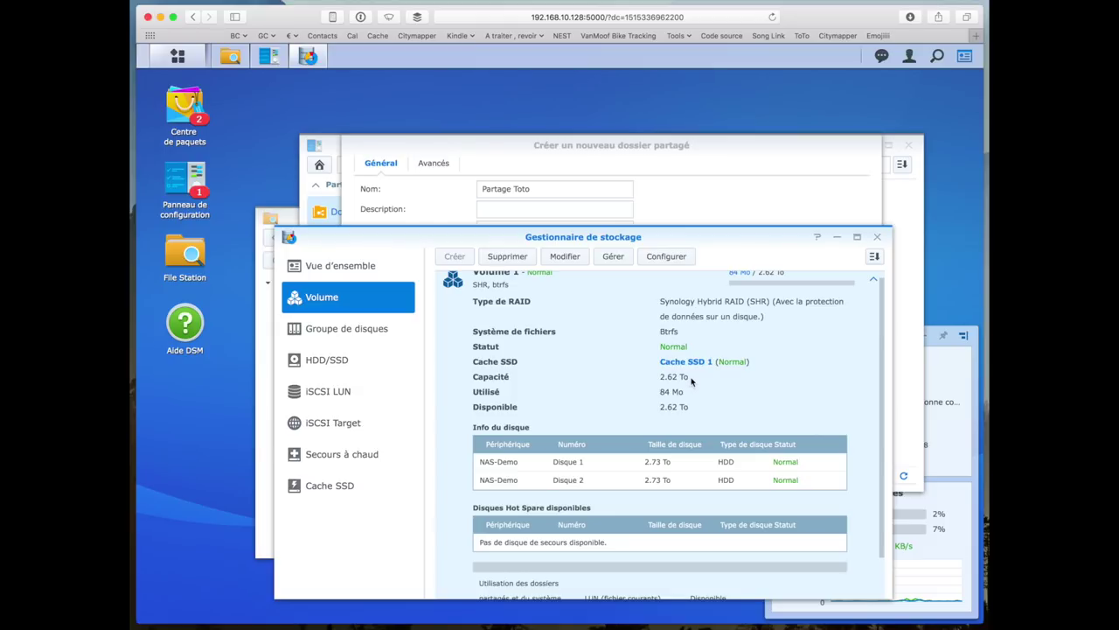
pyautogui.scroll(1, 691, 379)
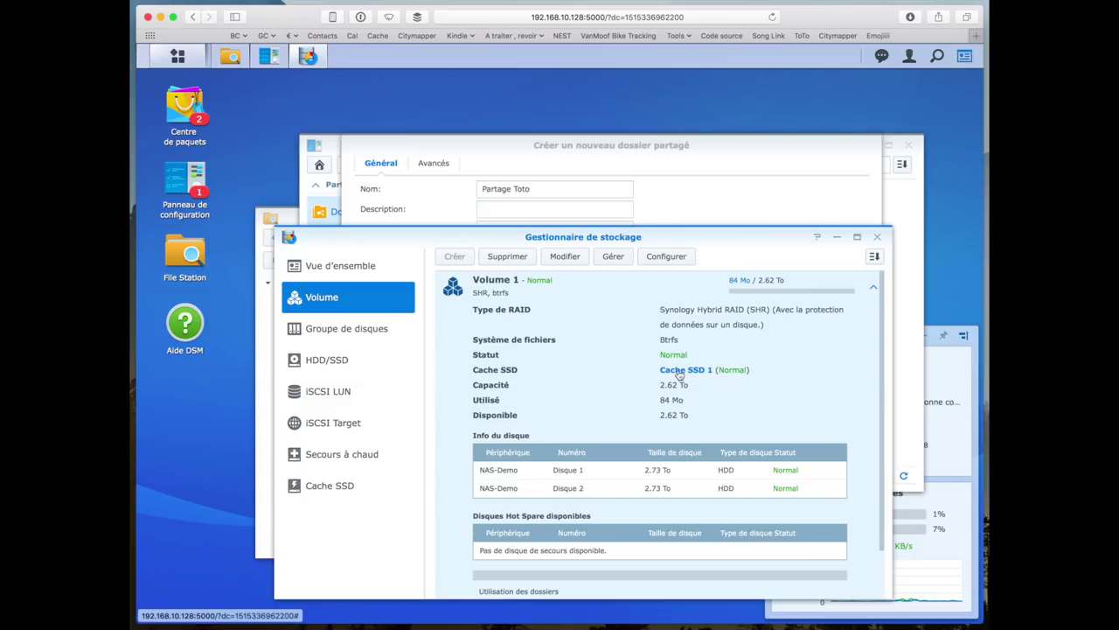
pyautogui.scroll(-2, 680, 374)
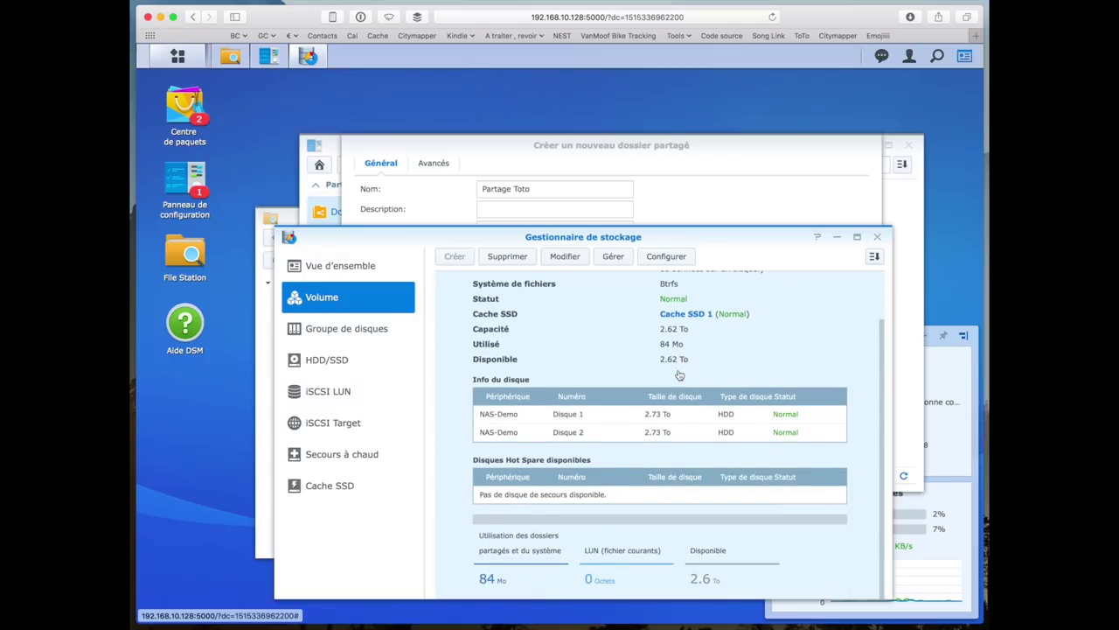
pyautogui.click(367, 497)
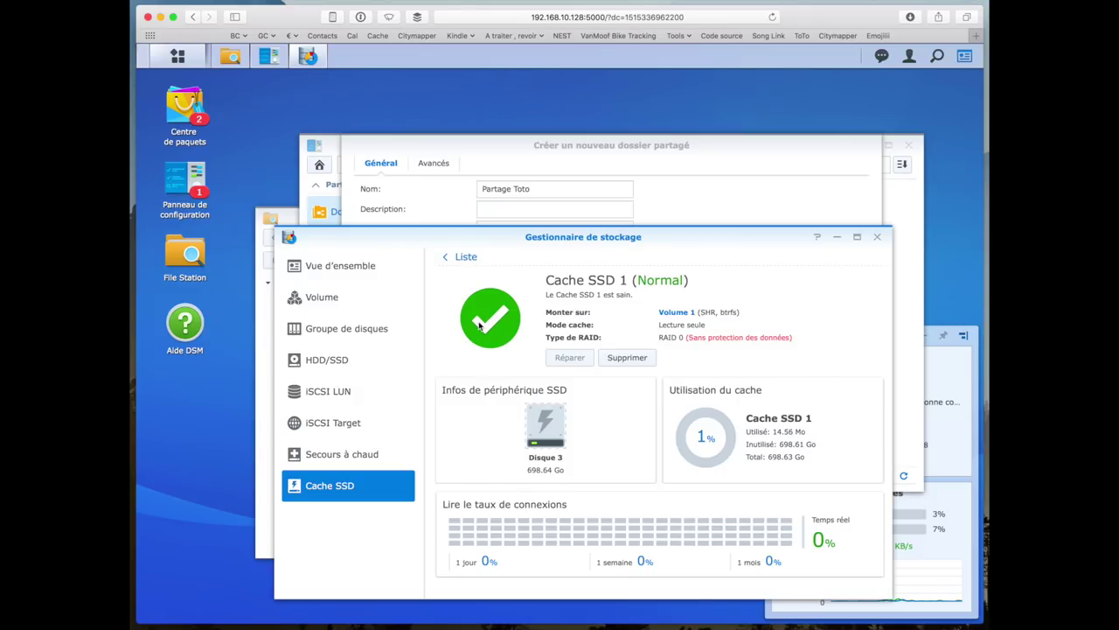
pyautogui.click(357, 258)
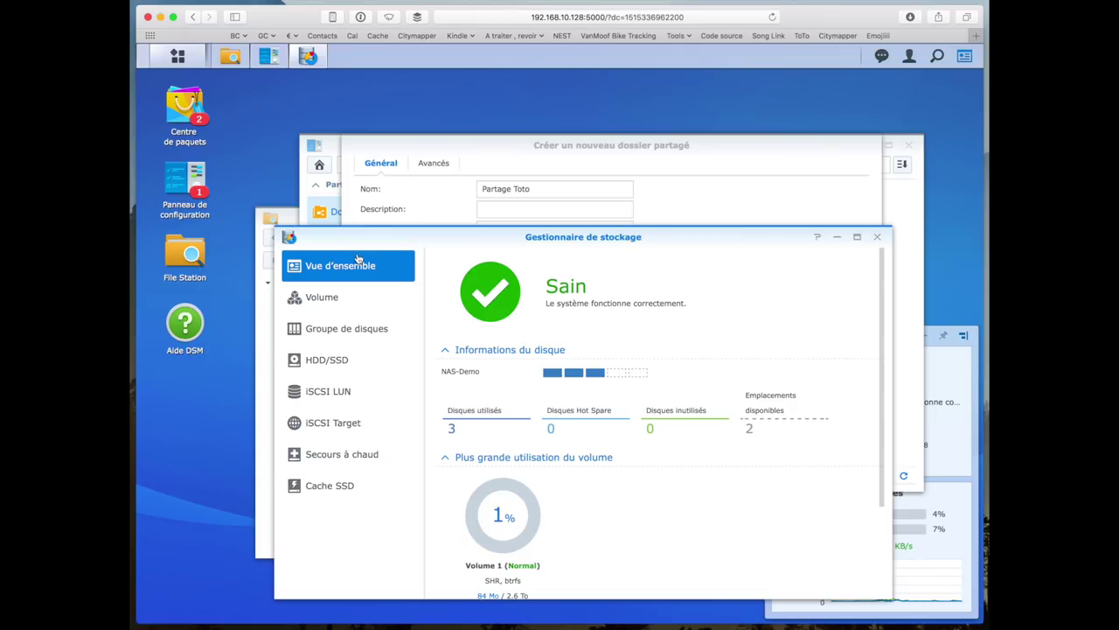
pyautogui.click(879, 237)
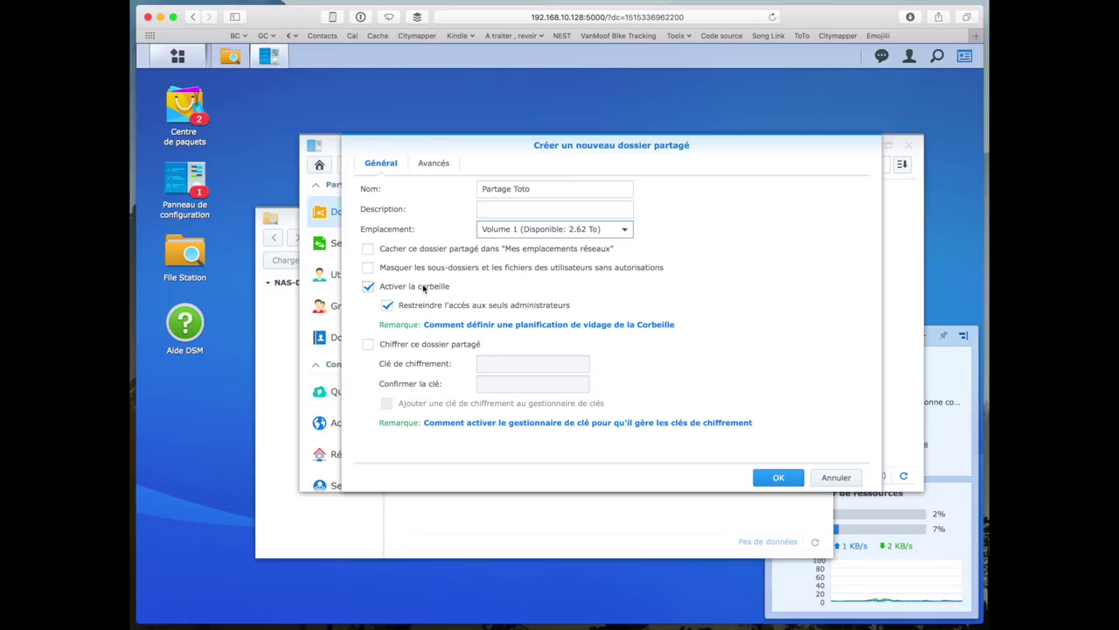
# - Glance at the advanced options, then create the Partage Toto shared folder
pyautogui.click(454, 171)
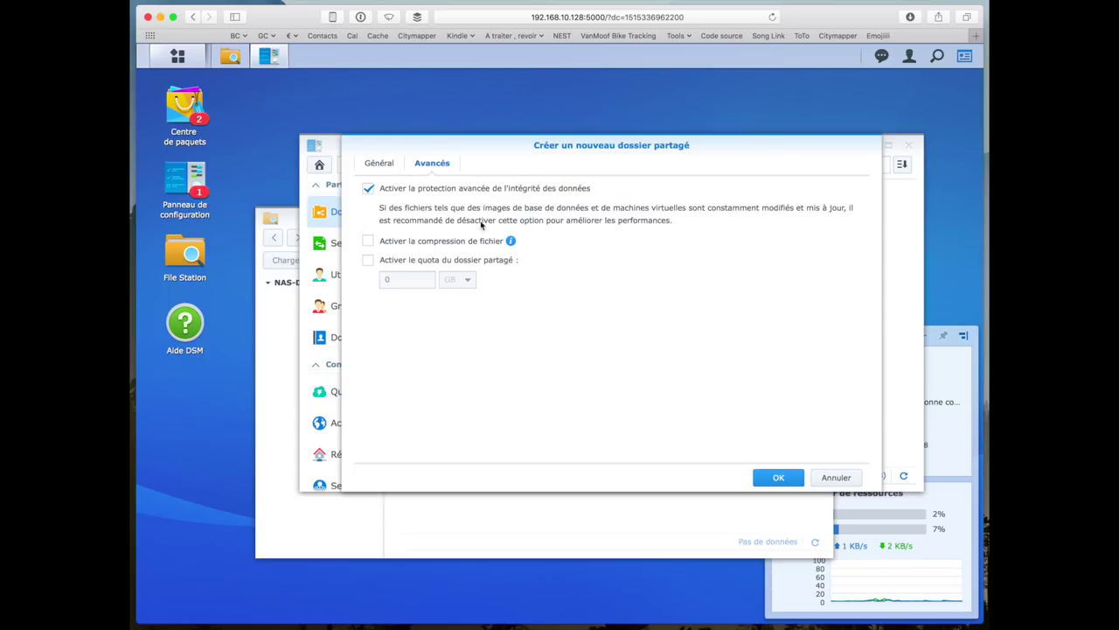
pyautogui.click(390, 164)
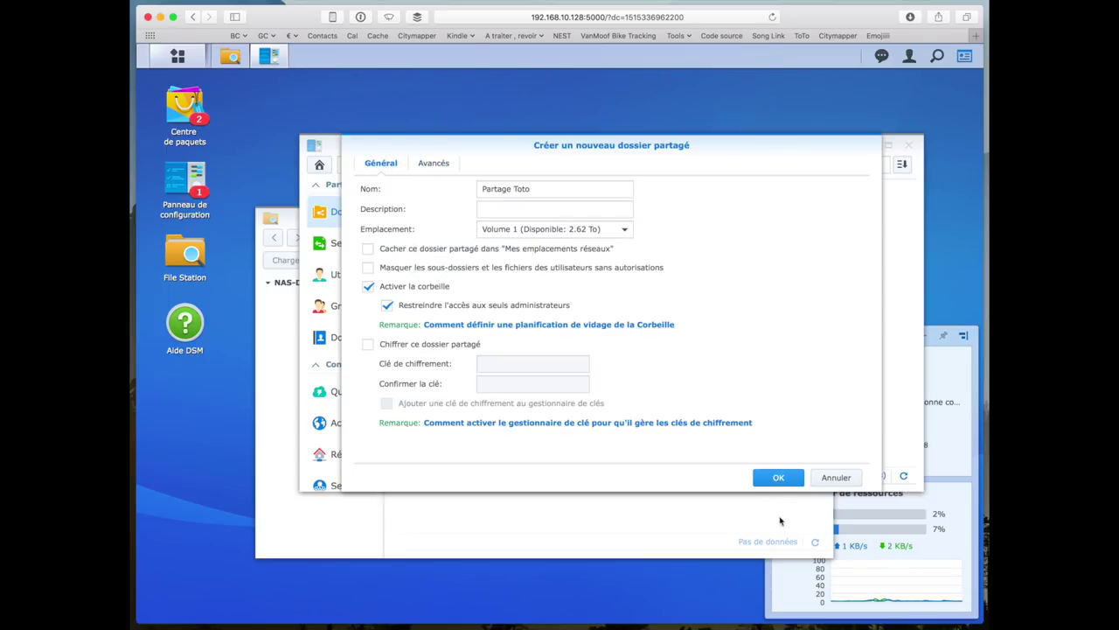
pyautogui.click(776, 479)
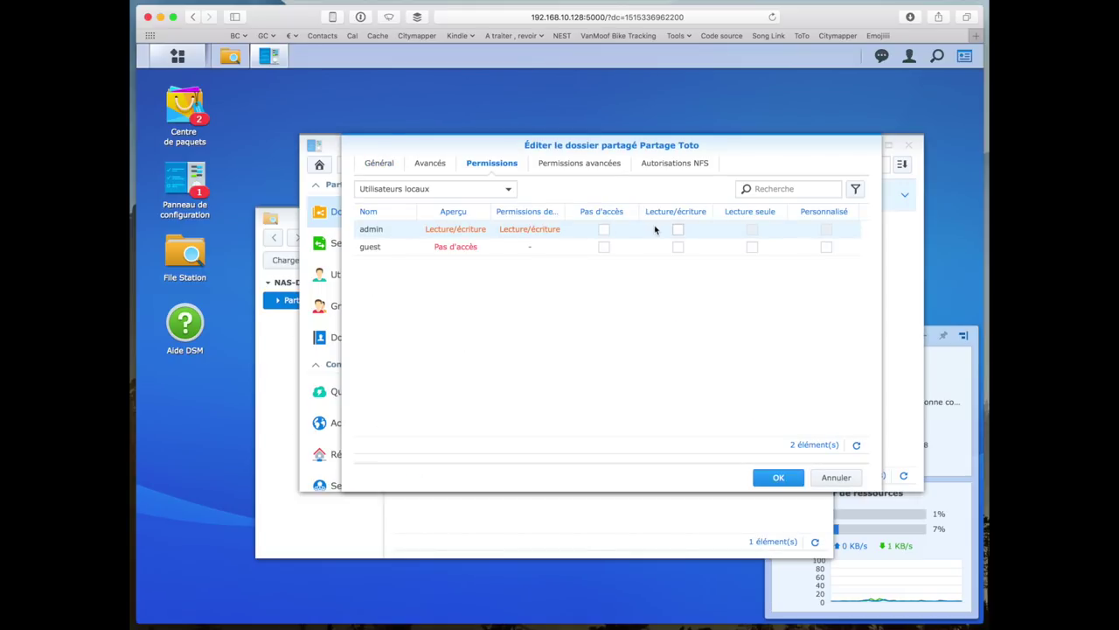
# - Grant admin Read/Write permission on Partage Toto and save
pyautogui.click(678, 230)
pyautogui.click(777, 478)
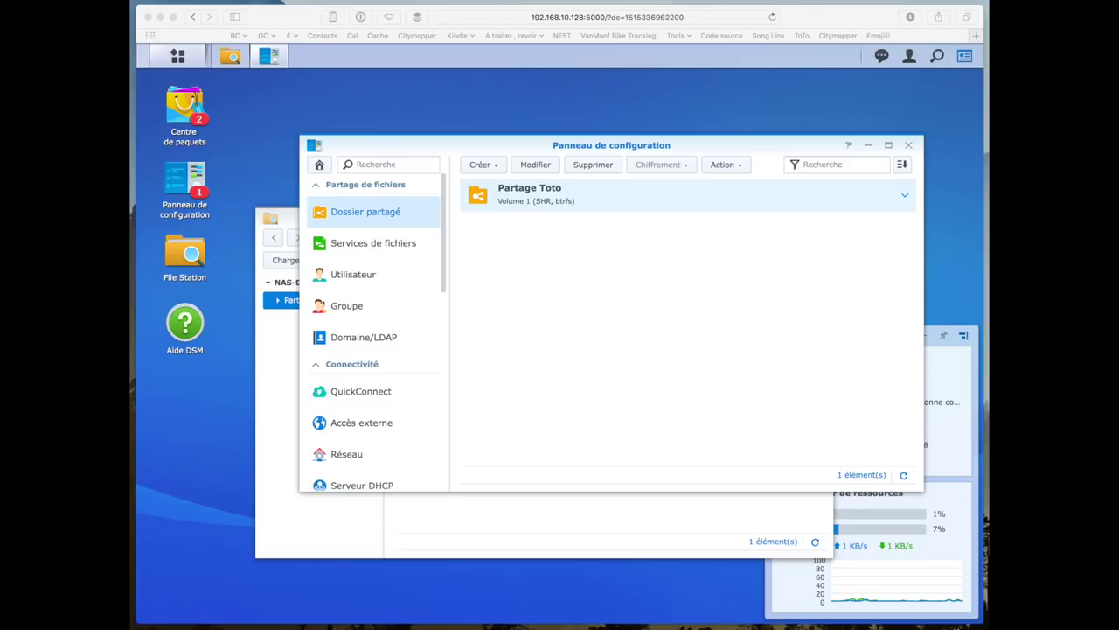
pyautogui.press('super+n')
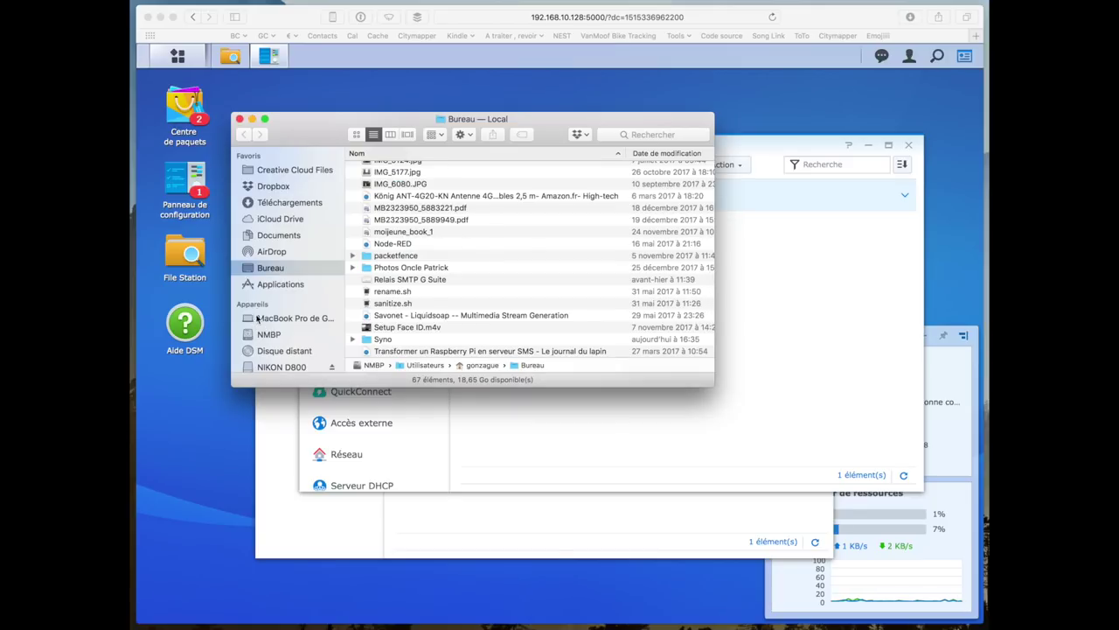
# - In Finder, connect to the NAS-Demo server as admin with the account password
pyautogui.scroll(-5, 256, 318)
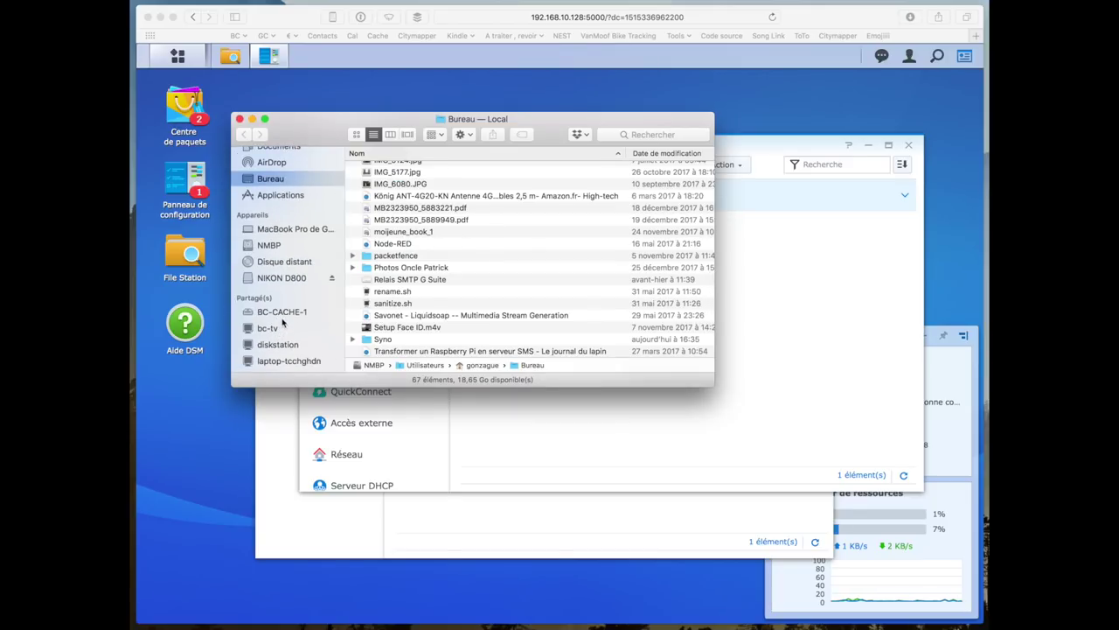
pyautogui.scroll(-3, 284, 302)
pyautogui.click(278, 324)
pyautogui.moveTo(315, 139); pyautogui.dragTo(512, 250)
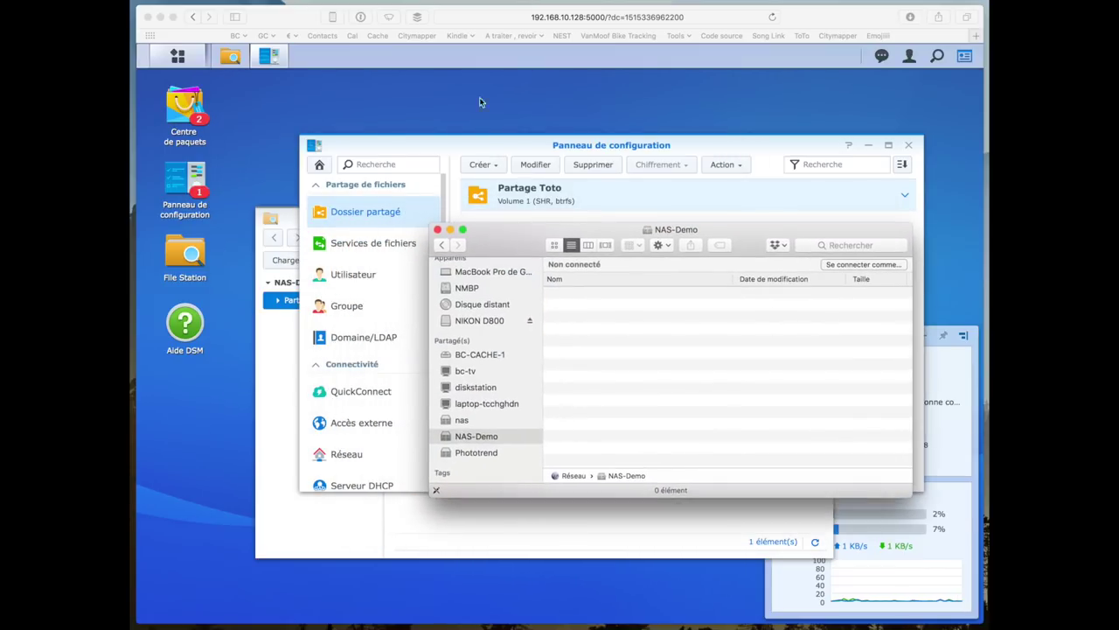
pyautogui.click(870, 265)
pyautogui.write('admin')
pyautogui.press('Tab')
pyautogui.write('••••••')
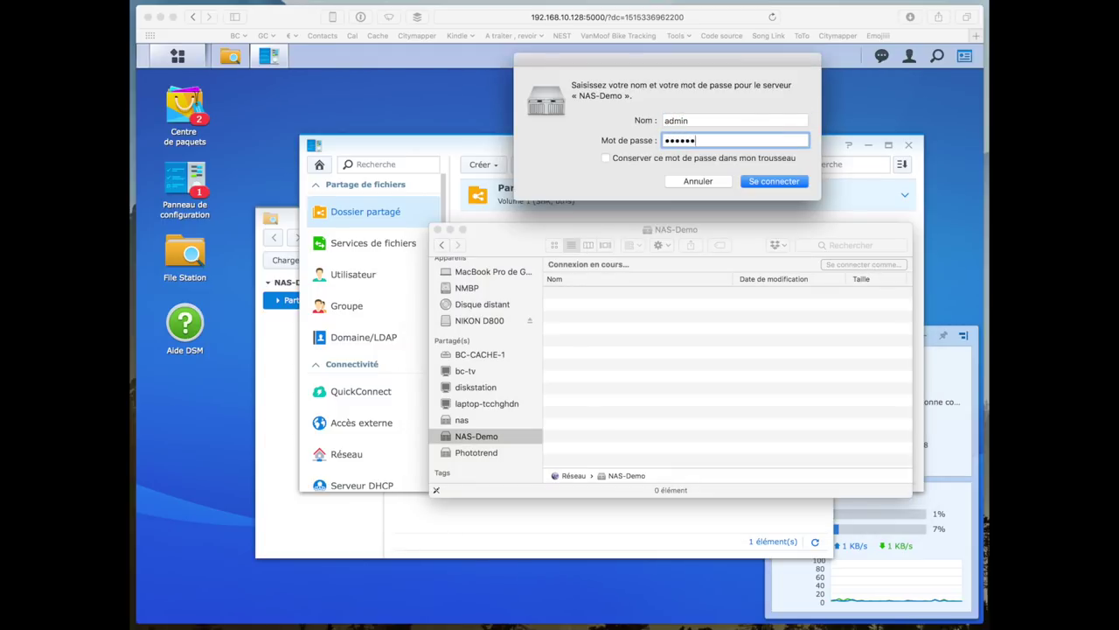
pyautogui.write('•••')
pyautogui.press('Return')
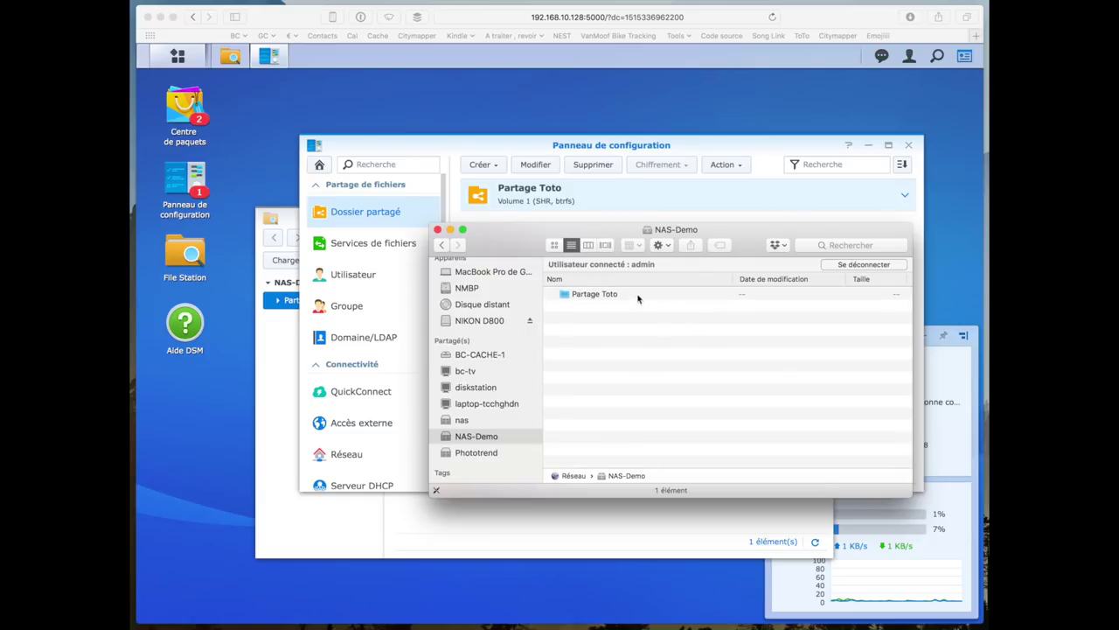
# - Open the Partage Toto share and copy the 2-Installation file into it
pyautogui.click(639, 299)
pyautogui.doubleClick(638, 297)
pyautogui.moveTo(525, 247); pyautogui.dragTo(540, 257)
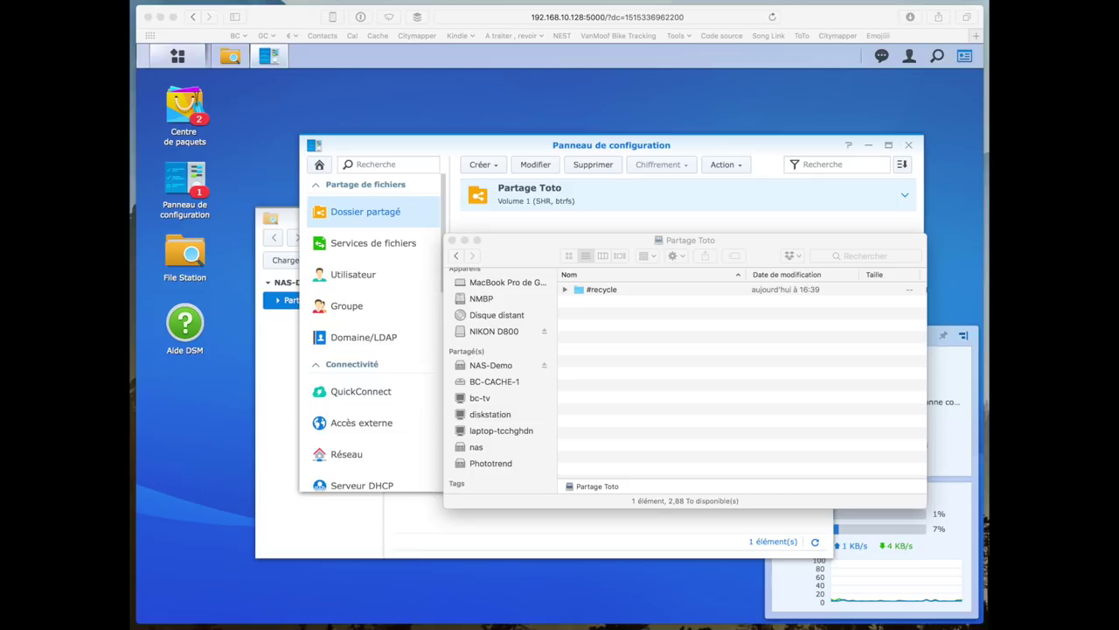
pyautogui.moveTo(437, 331); pyautogui.dragTo(738, 385)
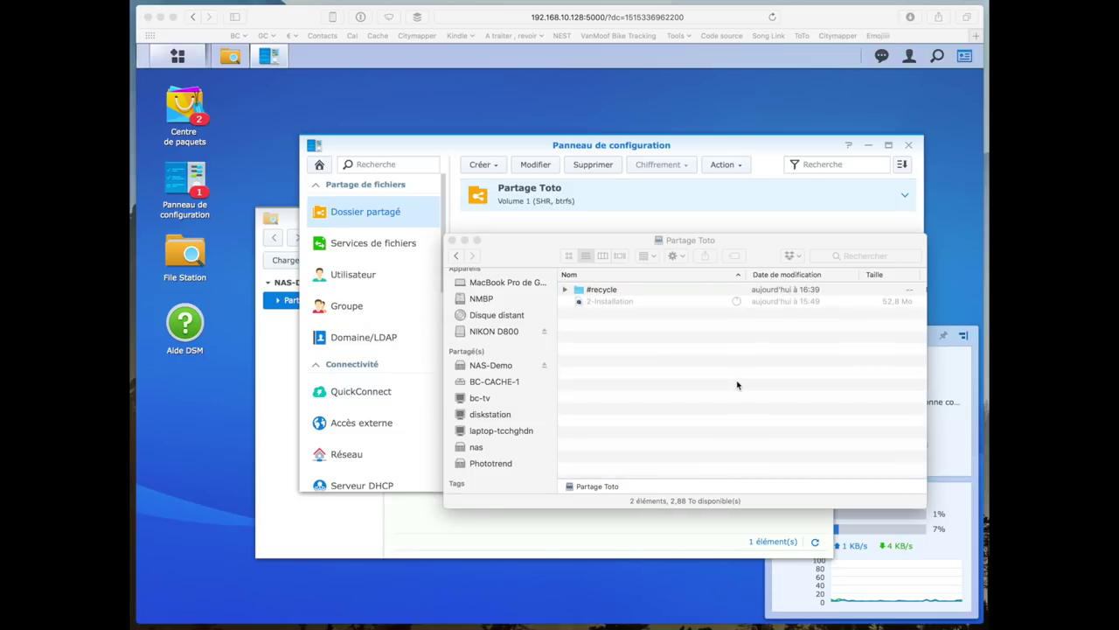
pyautogui.click(748, 303)
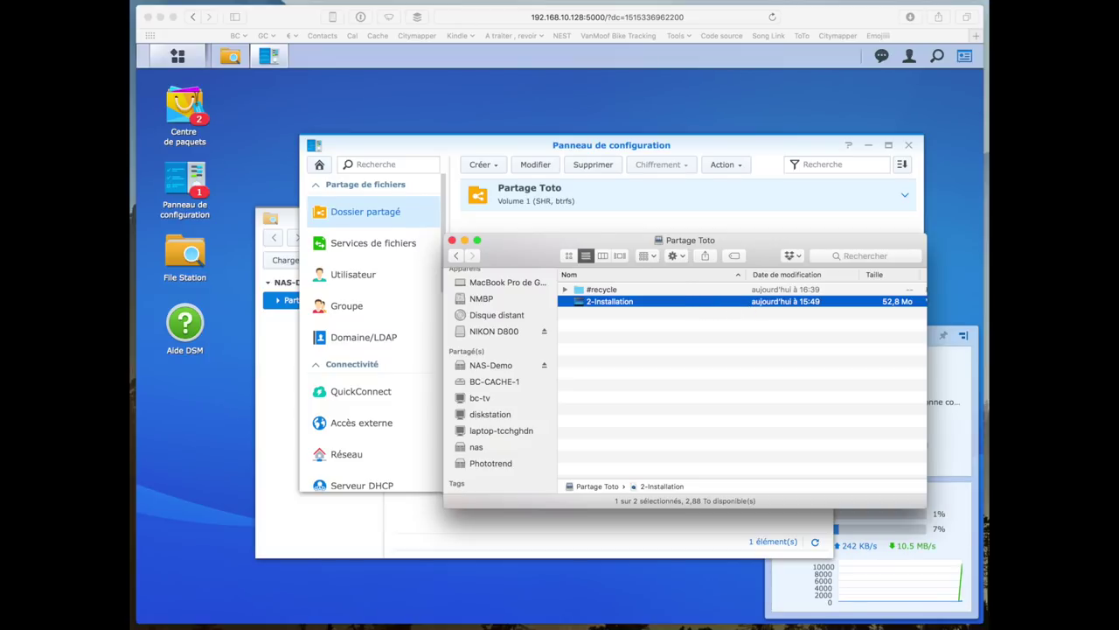
# - Return to DSM in the browser and close the Control Panel
pyautogui.click(940, 605)
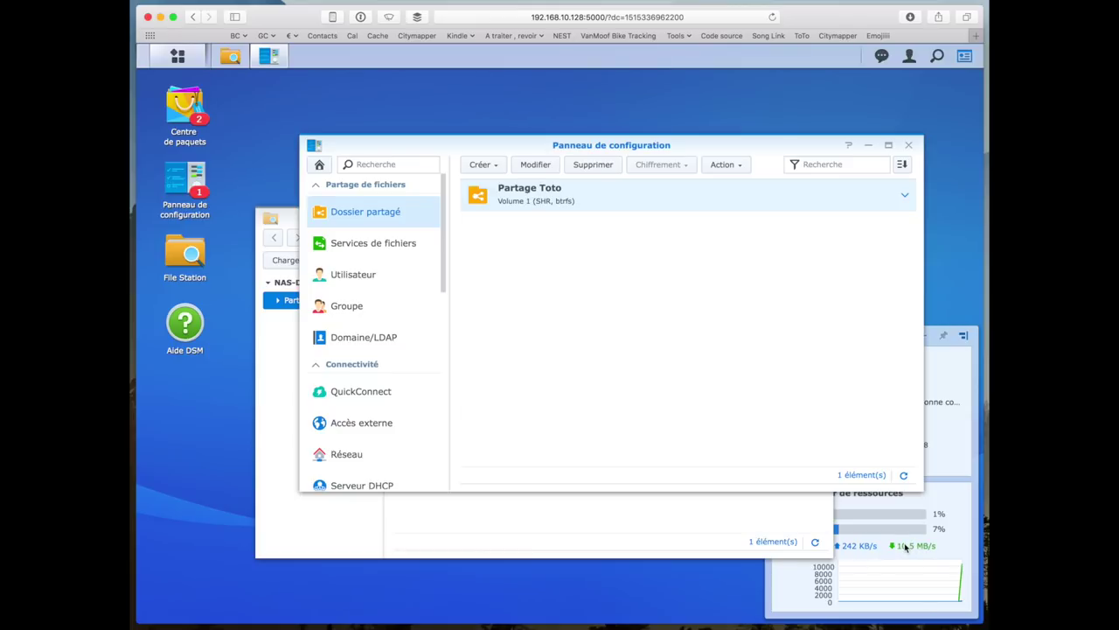
pyautogui.press('super+Tab')
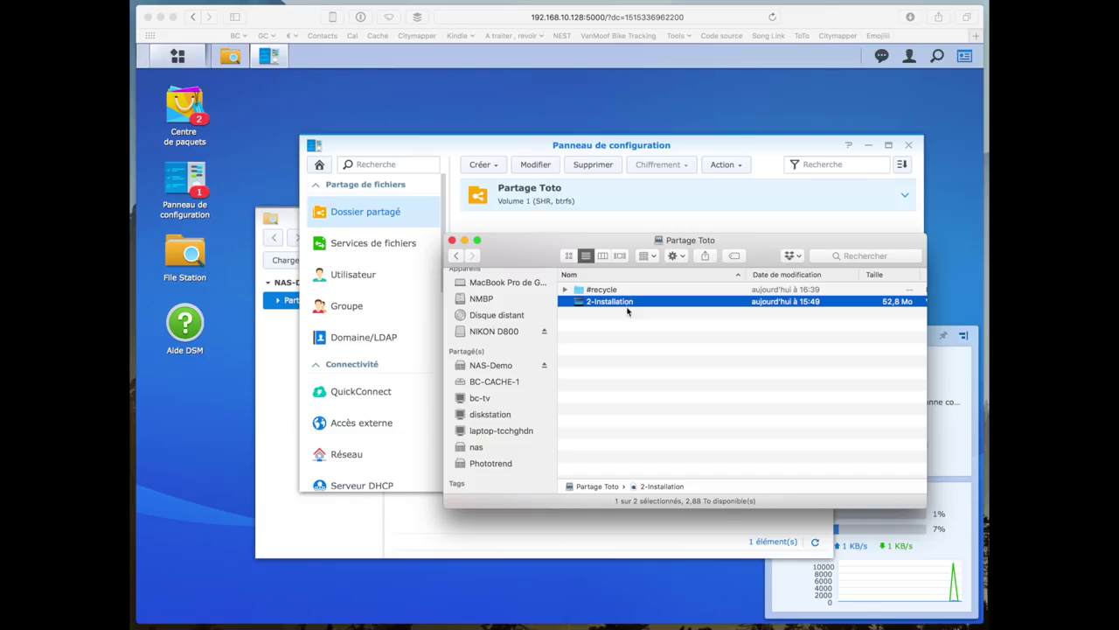
pyautogui.click(635, 214)
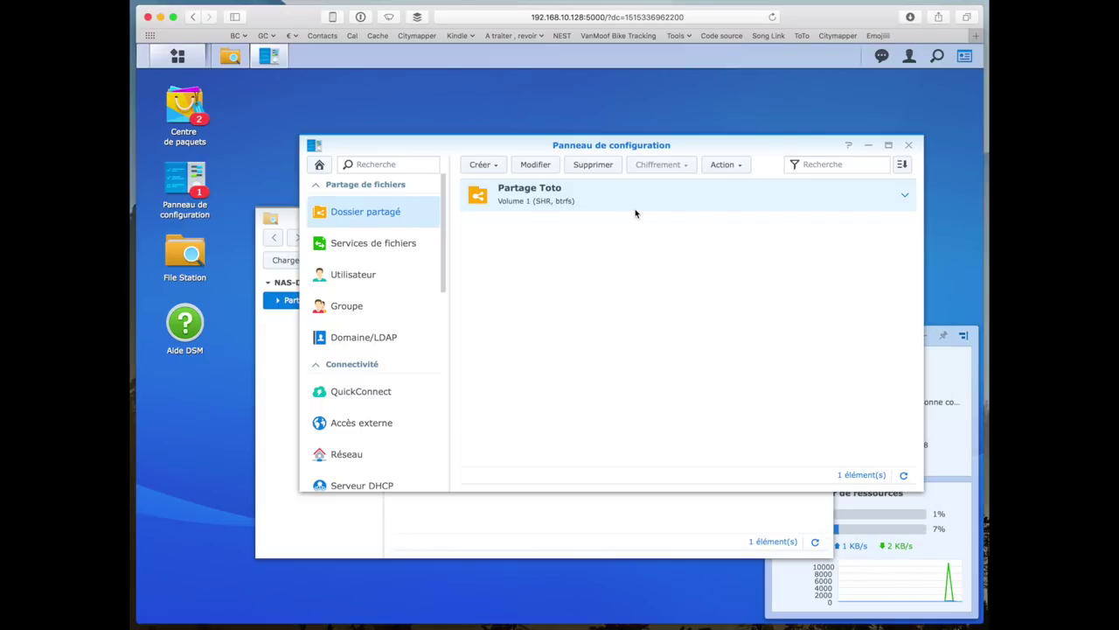
pyautogui.click(909, 145)
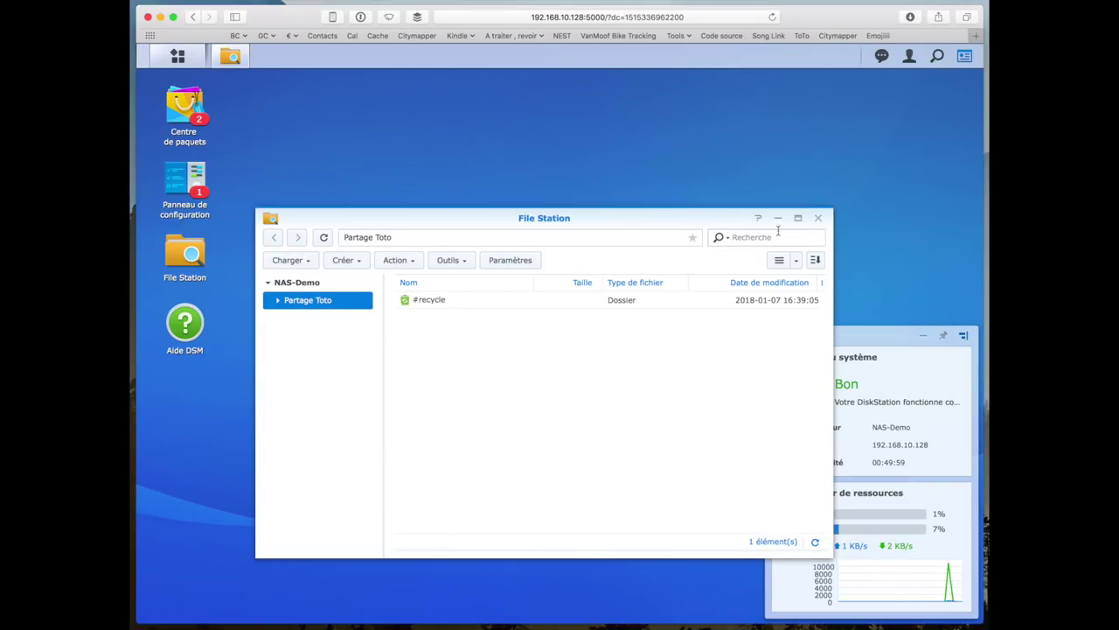
# - Close File Station and show the Control Panel's User list with admin and guest
pyautogui.click(818, 219)
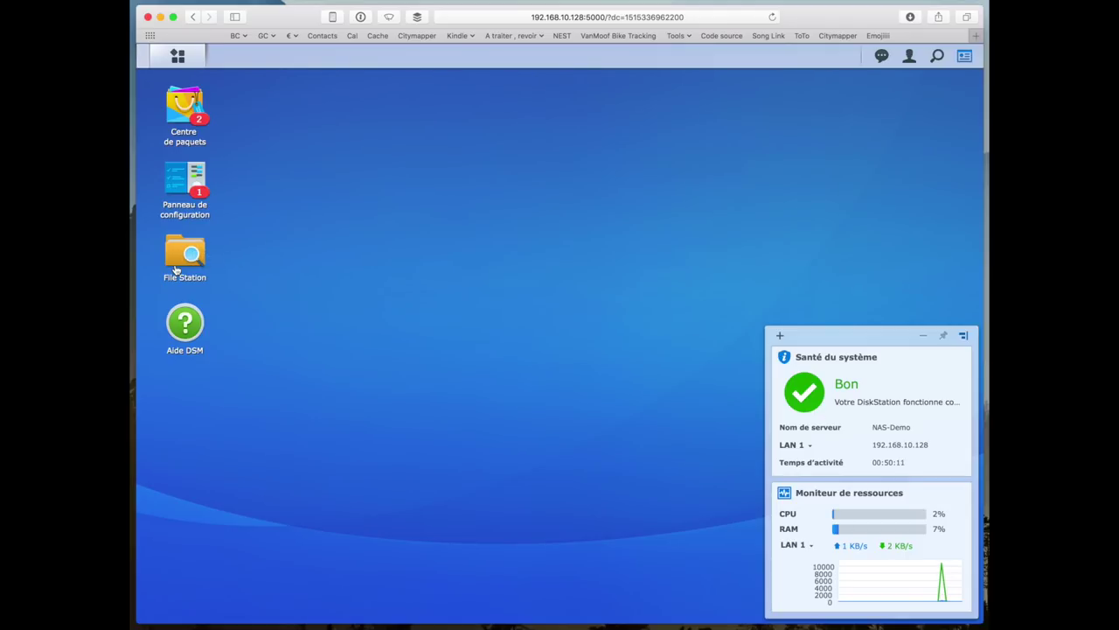
pyautogui.click(179, 193)
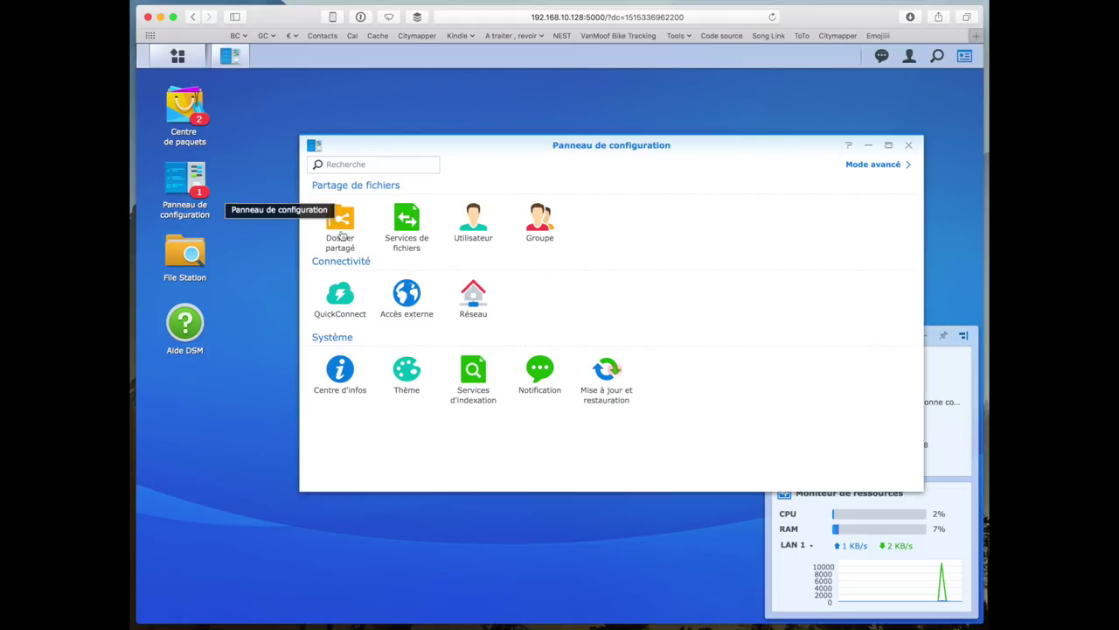
pyautogui.click(463, 230)
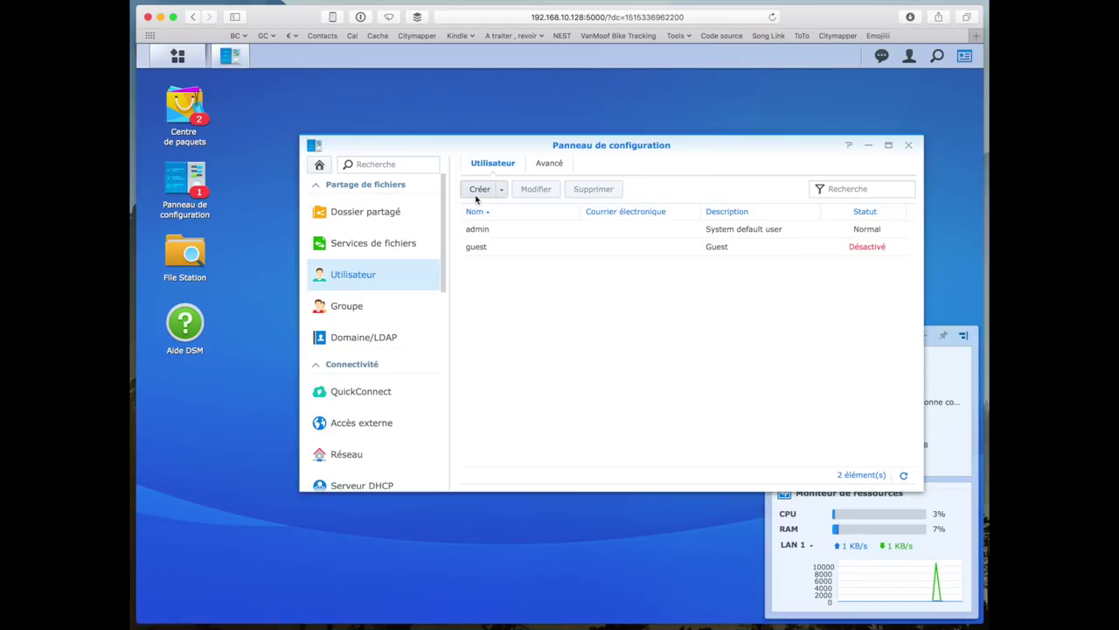
# - Enter the new user's name, description 'Fait des videos', and a generated random password
pyautogui.click(480, 189)
pyautogui.click(550, 253)
pyautogui.write('Norman')
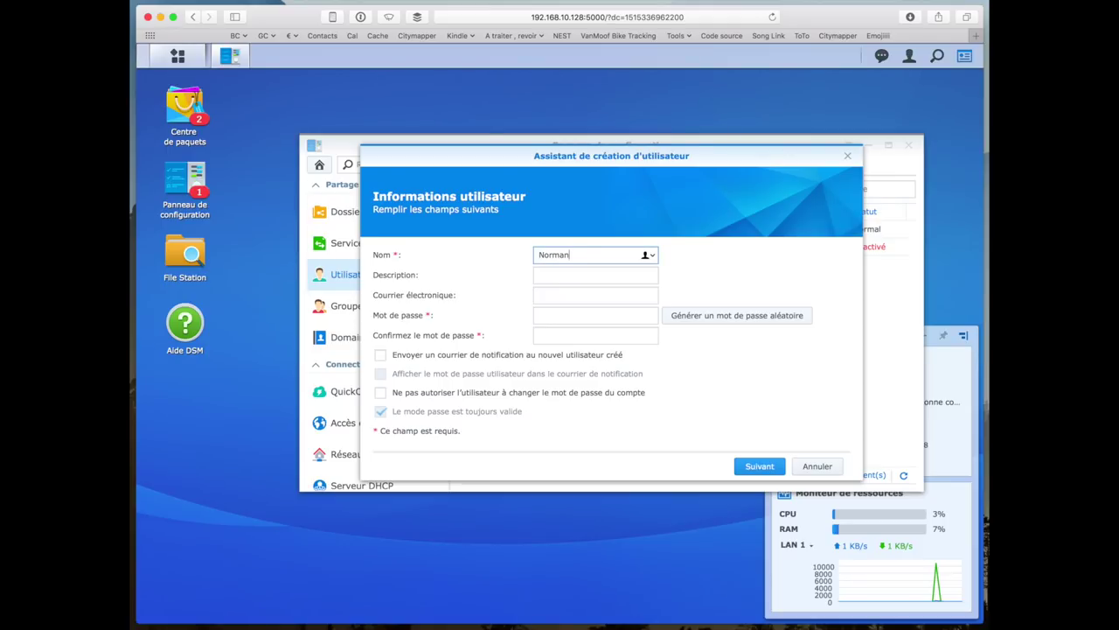
pyautogui.click(595, 274)
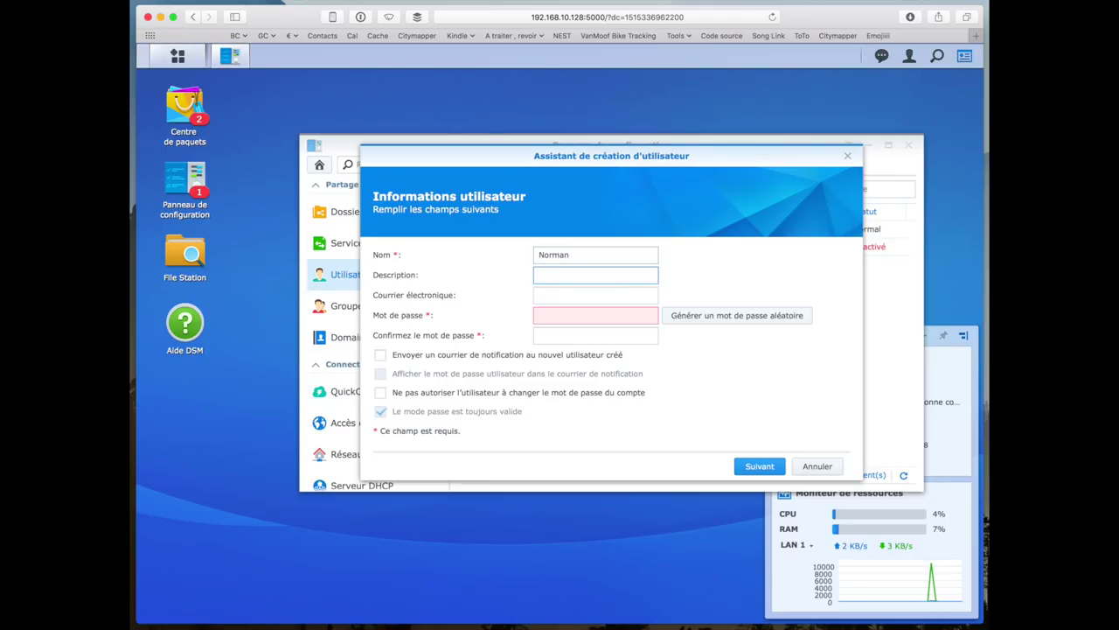
pyautogui.write('Fait des videos')
pyautogui.press('Tab')
pyautogui.press('Tab')
pyautogui.write('••••••')
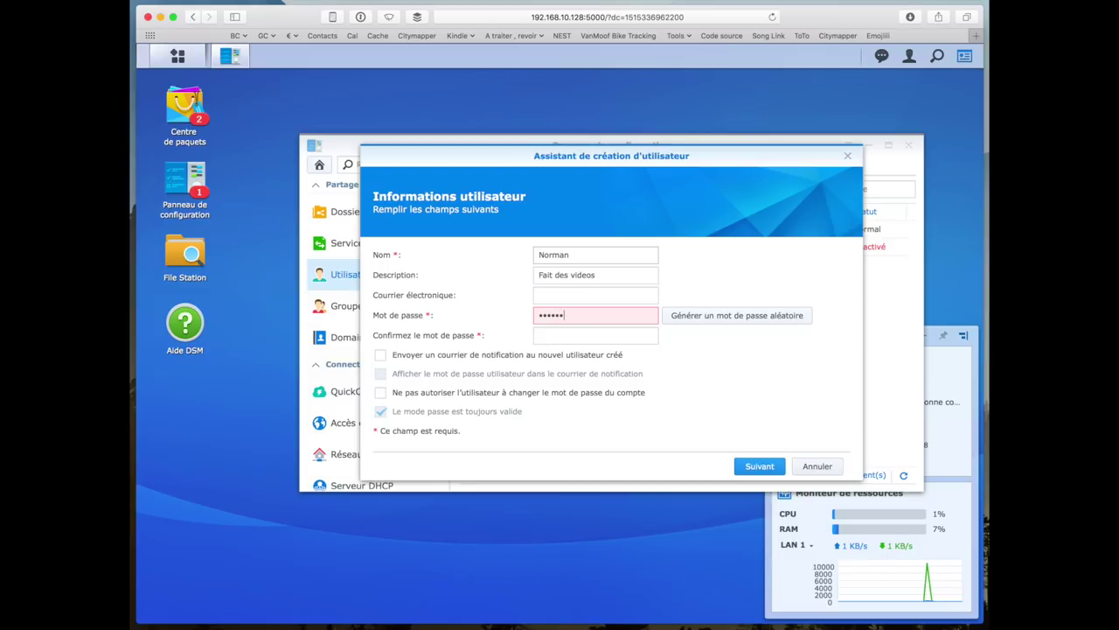
pyautogui.press('Tab')
pyautogui.write('•••••••••')
pyautogui.hotkey('shift', 'Tab')
pyautogui.write('•••••••••')
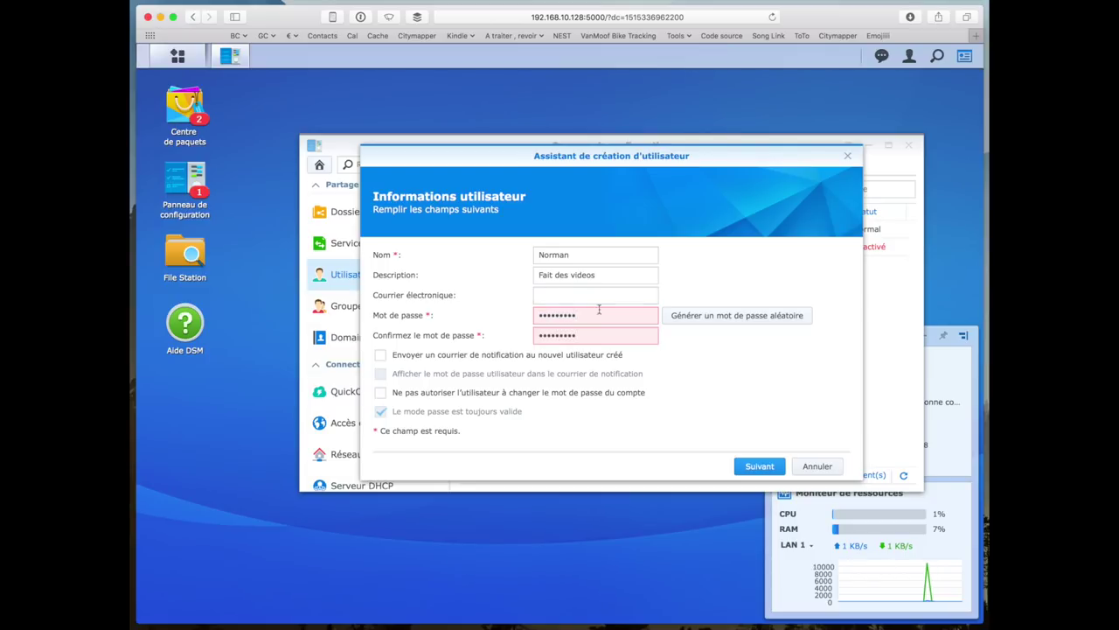
pyautogui.click(756, 469)
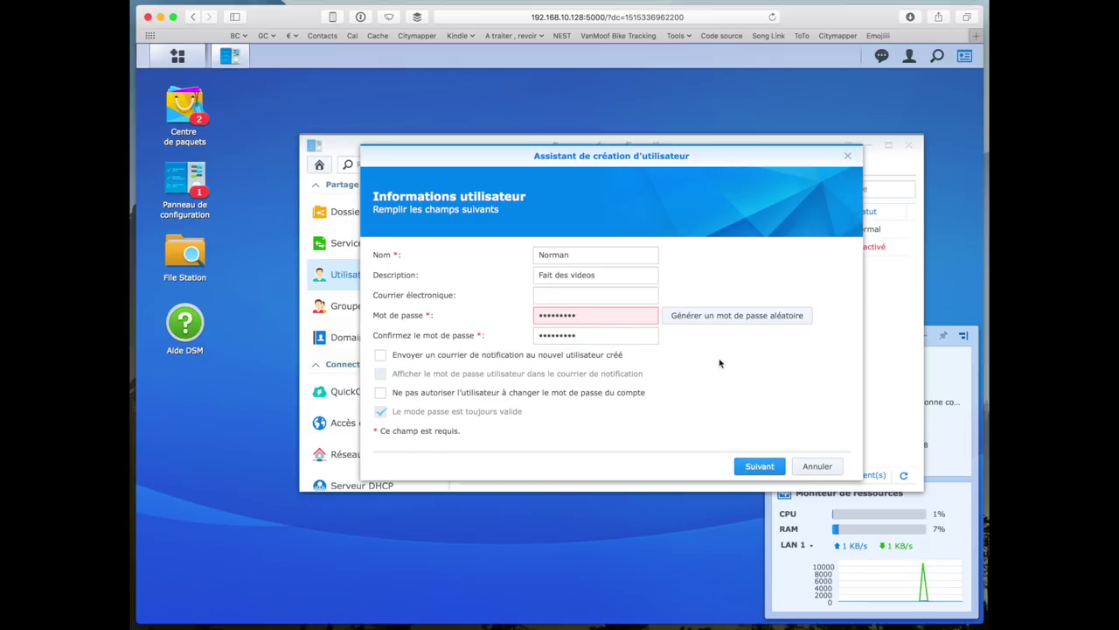
pyautogui.click(704, 315)
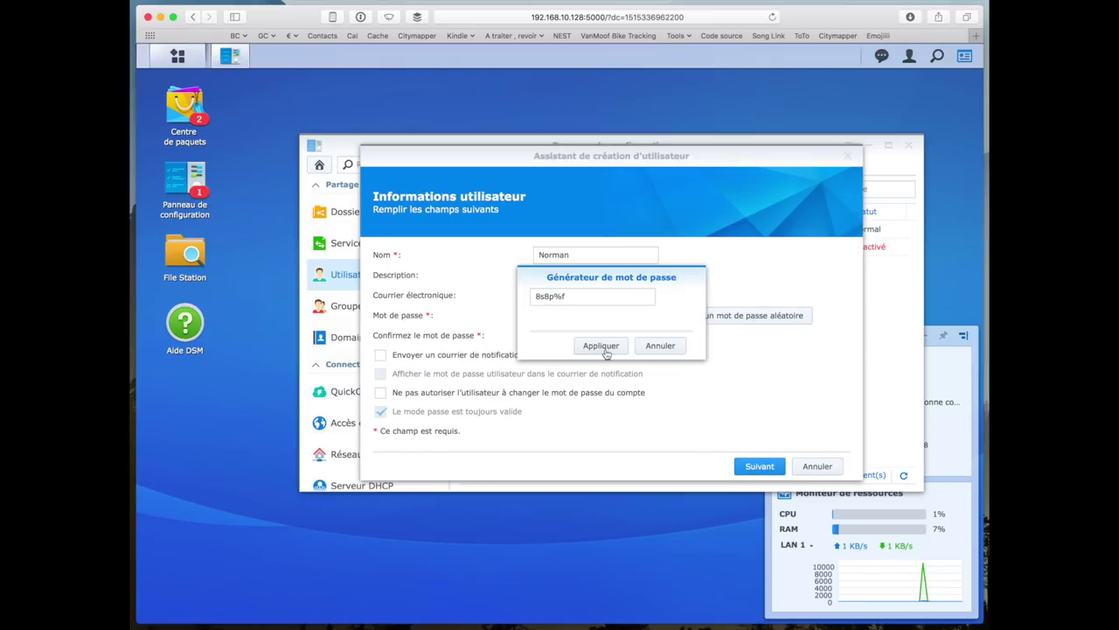
pyautogui.click(602, 345)
# - Give the user read-only access to Partage Toto and finish creating the account
pyautogui.click(748, 468)
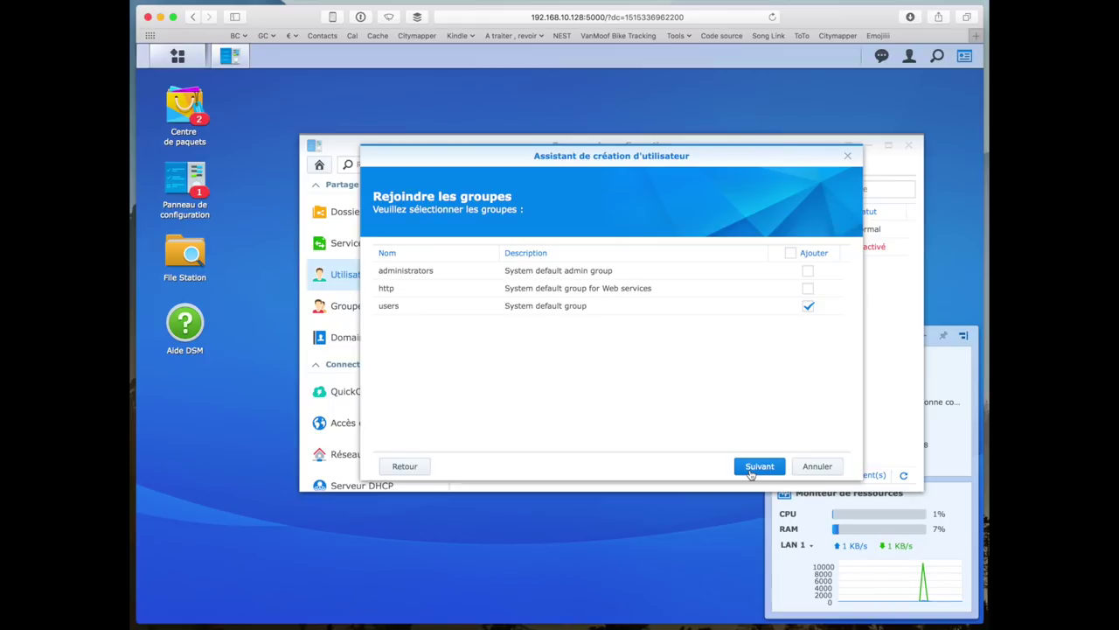
pyautogui.click(752, 469)
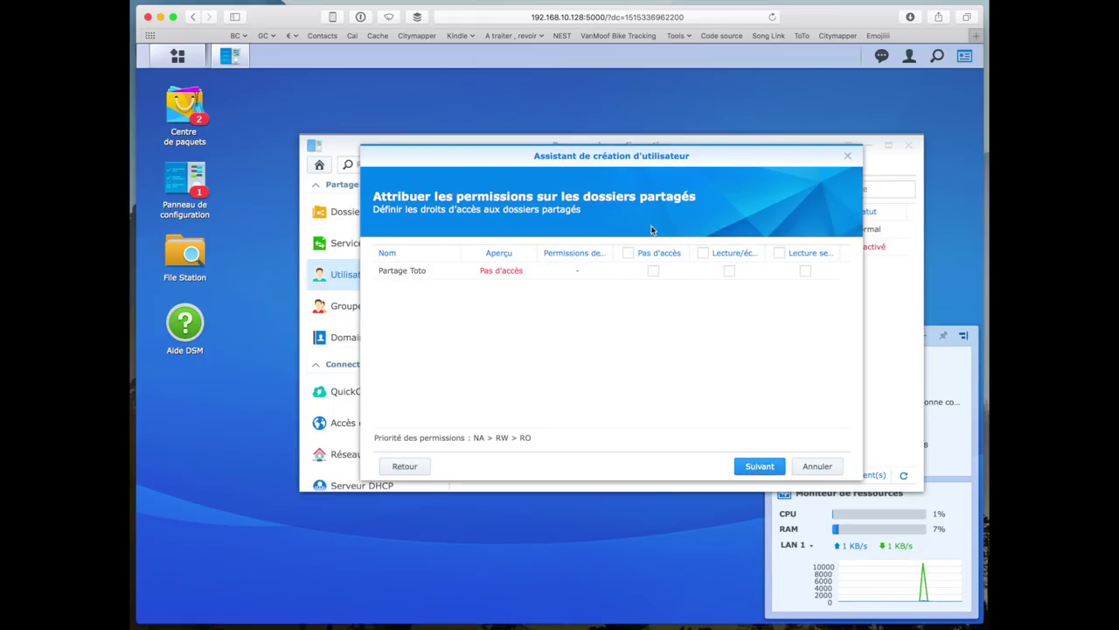
pyautogui.click(806, 271)
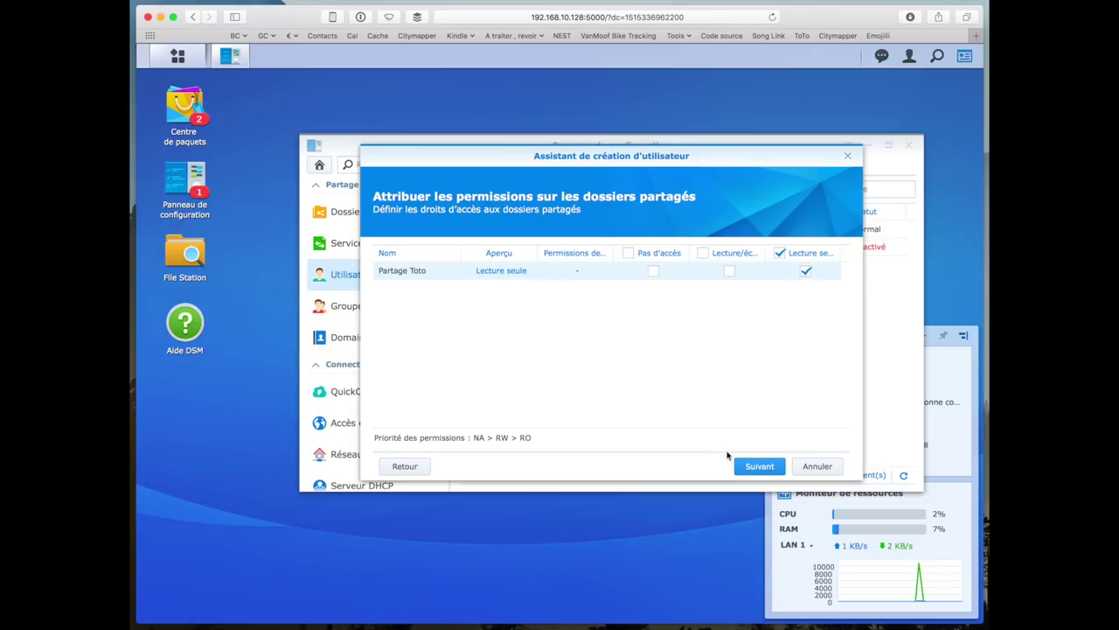
pyautogui.click(743, 470)
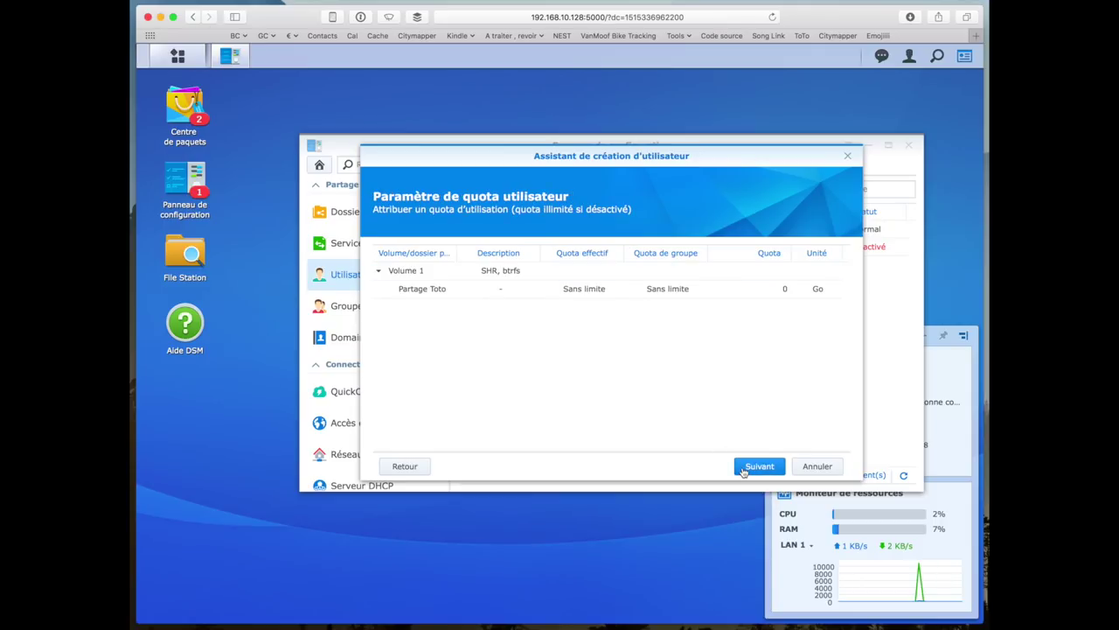
pyautogui.click(743, 469)
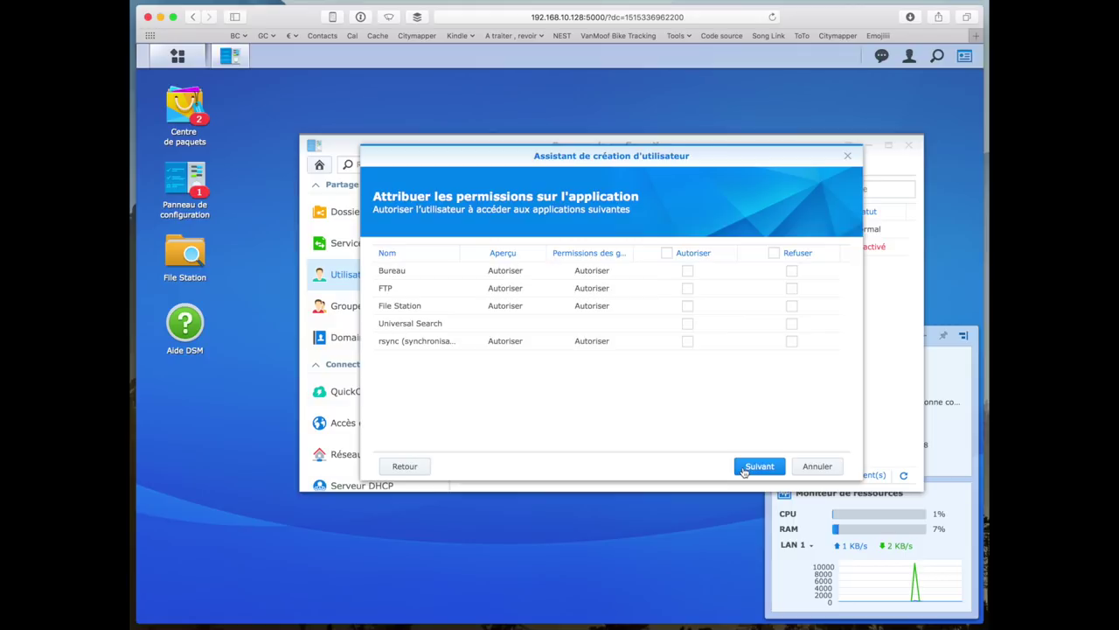
pyautogui.click(743, 470)
pyautogui.click(743, 470)
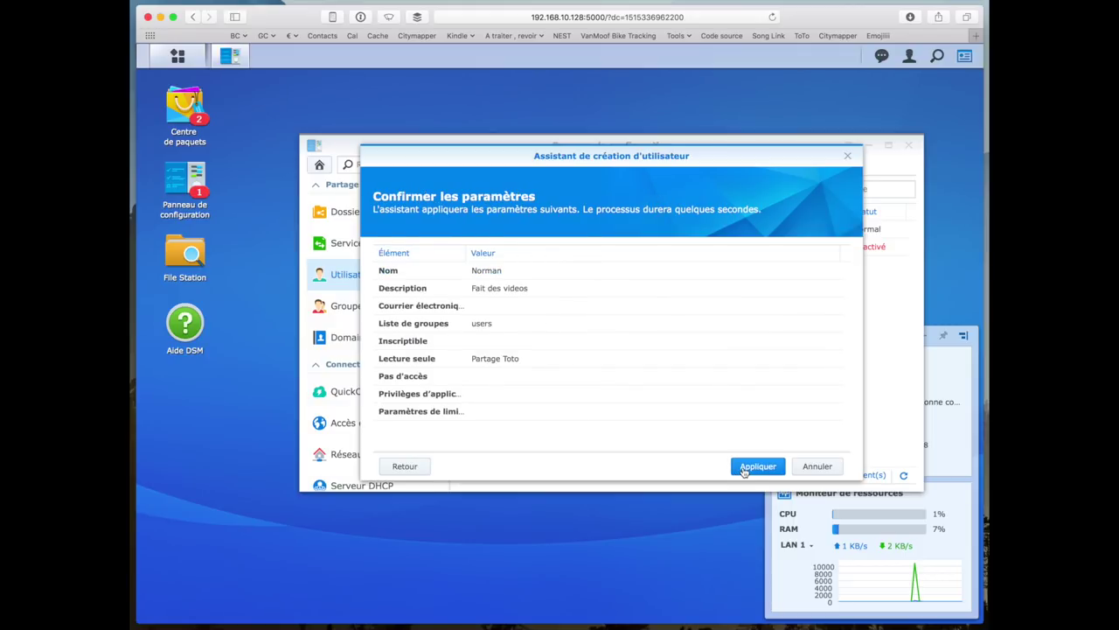
pyautogui.click(744, 467)
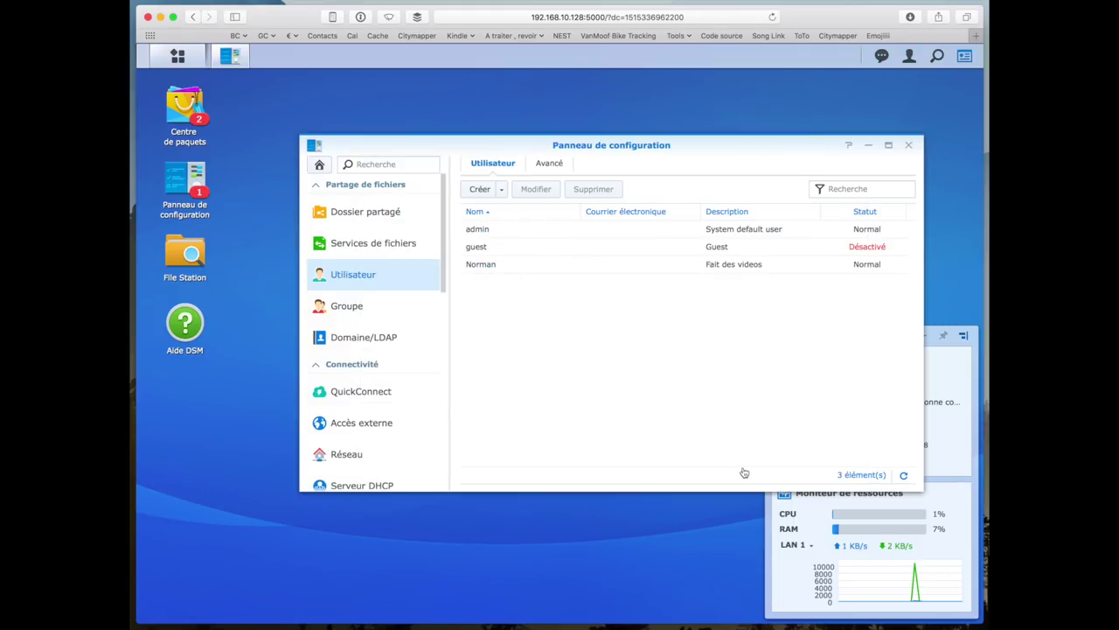
pyautogui.press('super+Tab')
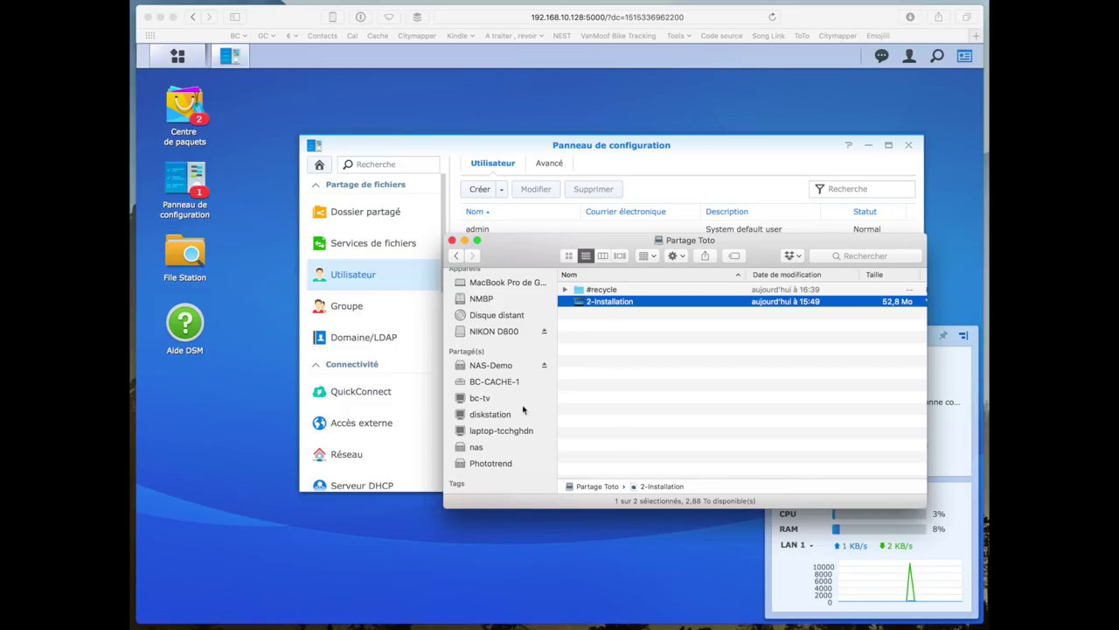
# - Disconnect the admin session from NAS-Demo in Finder
pyautogui.click(518, 366)
pyautogui.click(544, 365)
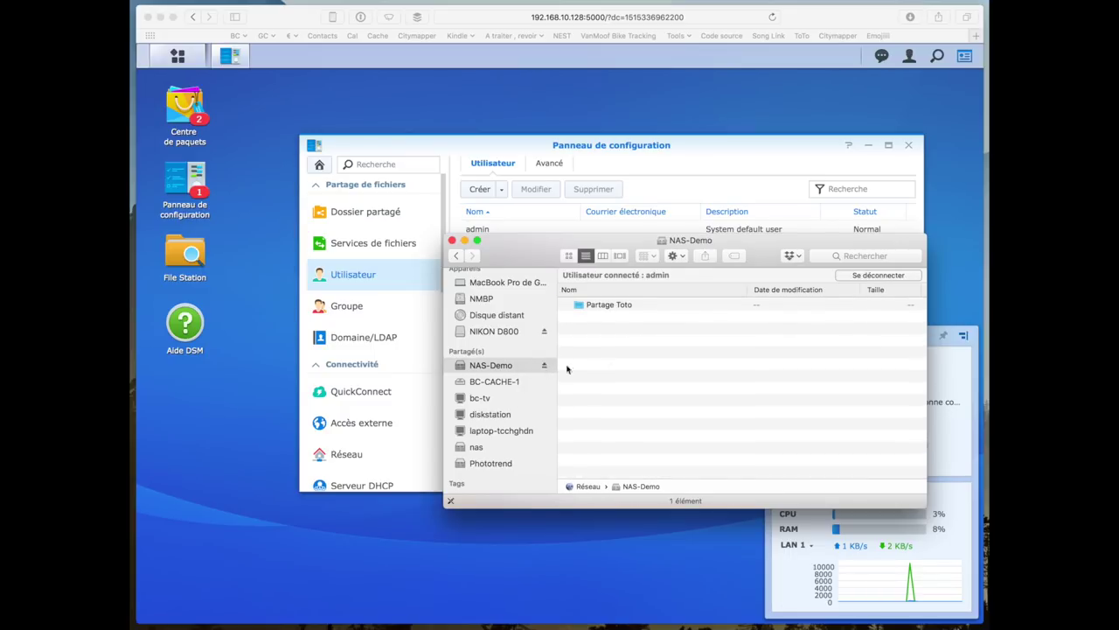
pyautogui.press('super+h')
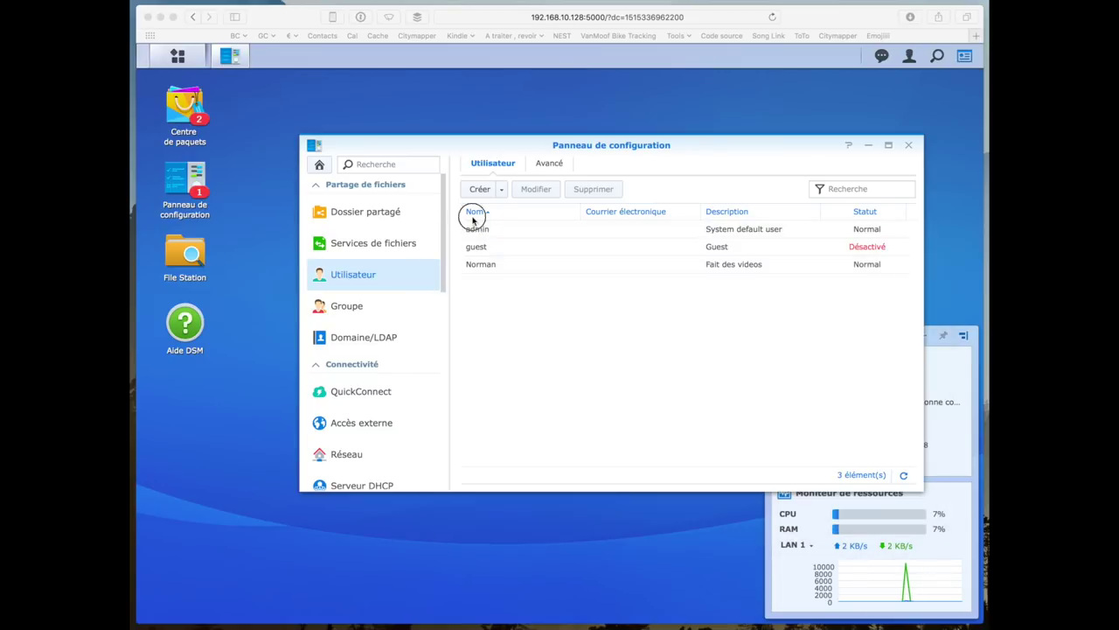
# - Edit the 'Fait des videos' user and paste a new password into both password fields
pyautogui.click(494, 263)
pyautogui.click(536, 189)
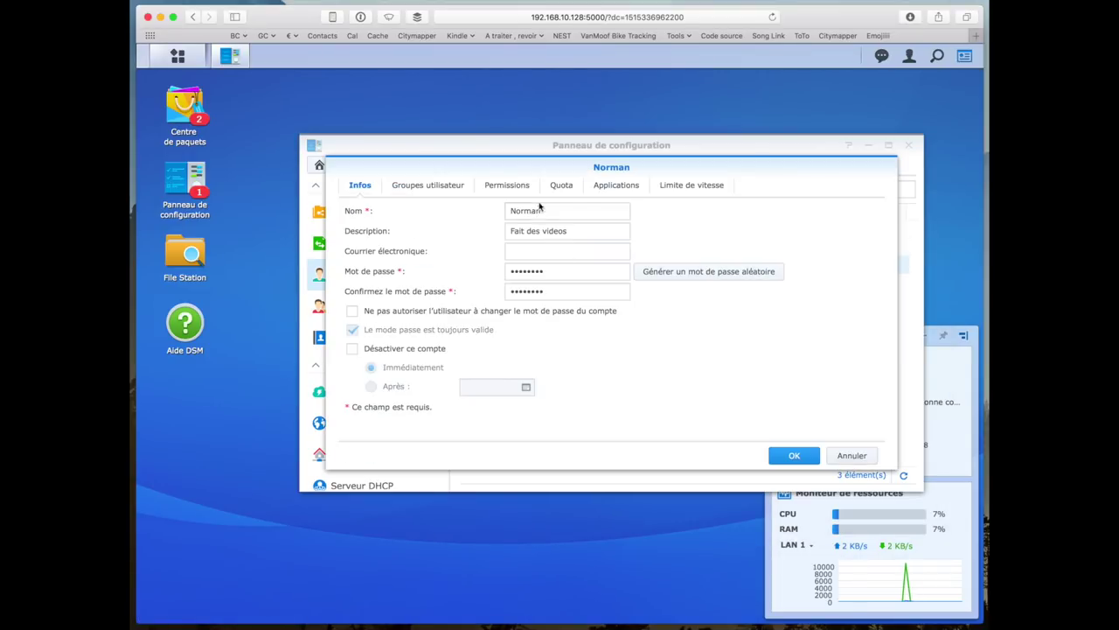
pyautogui.click(547, 270)
pyautogui.click(545, 211)
pyautogui.press('Tab')
pyautogui.press('Tab')
pyautogui.press('Tab')
pyautogui.press('super+v')
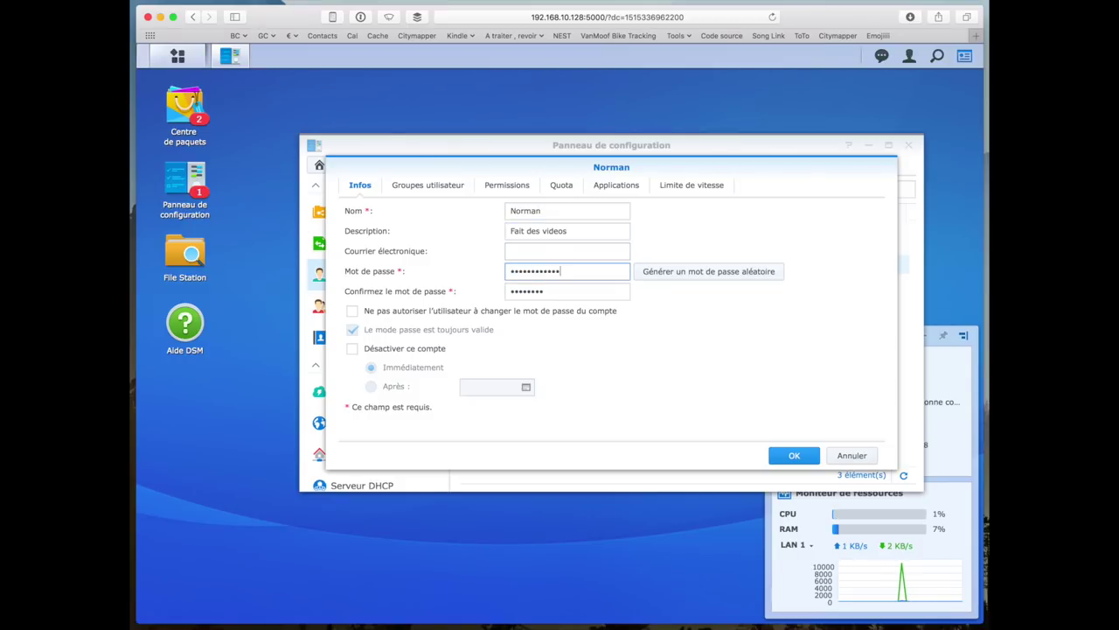
pyautogui.press('Tab')
pyautogui.press('super+v')
pyautogui.click(787, 456)
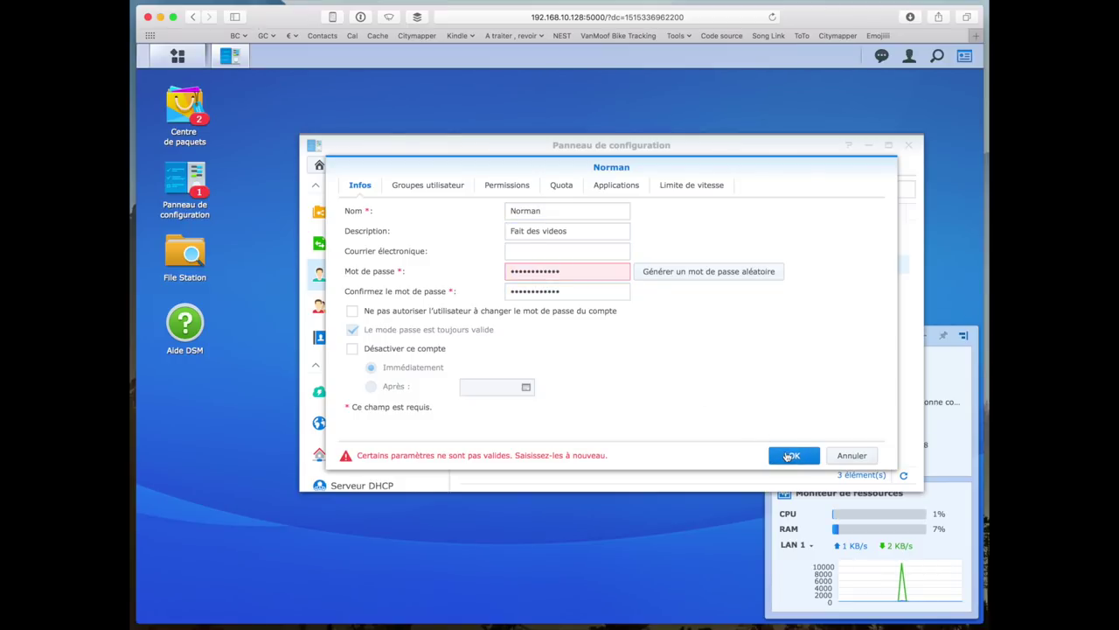
# - Retype the new password and its confirmation, then save the user account
pyautogui.doubleClick(580, 273)
pyautogui.write('********')
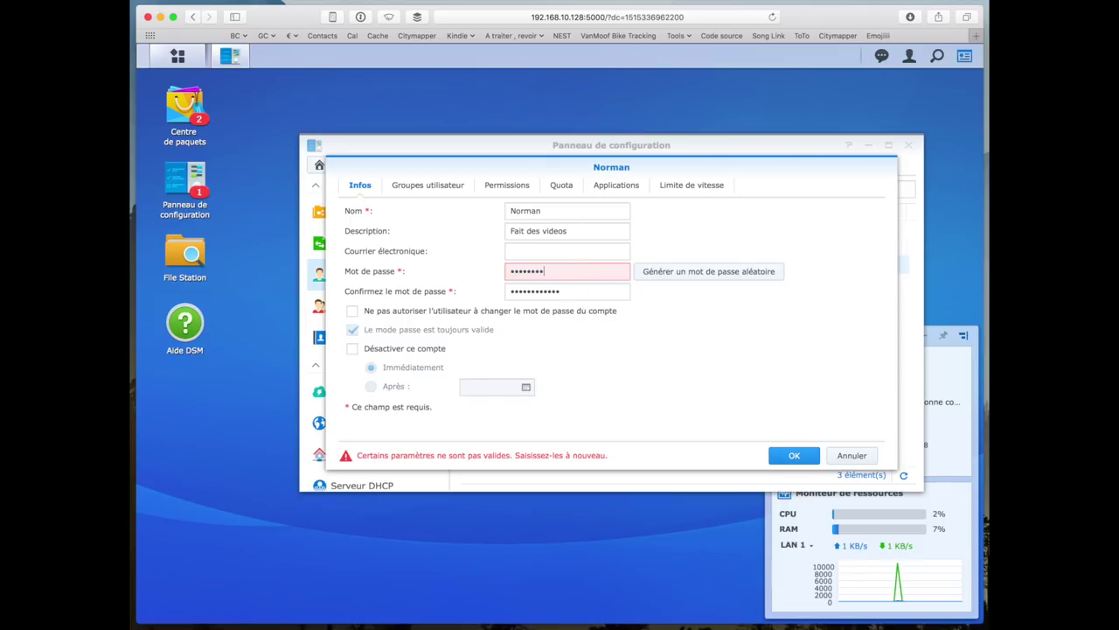
pyautogui.press('Tab')
pyautogui.write('*******')
pyautogui.click(792, 454)
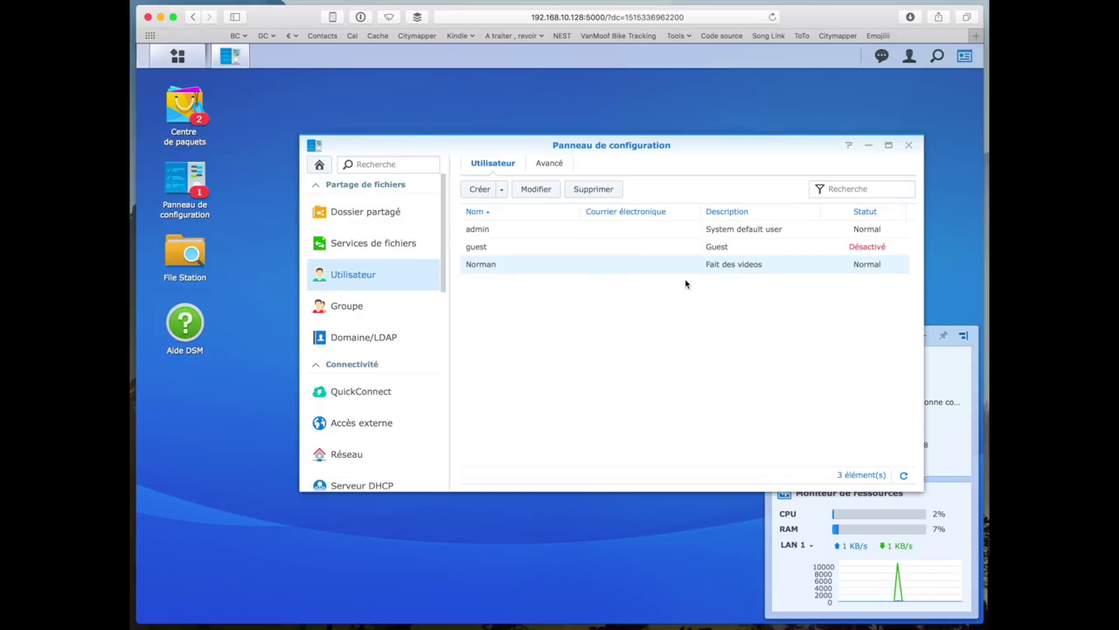
pyautogui.press('super+Tab')
pyautogui.click(874, 275)
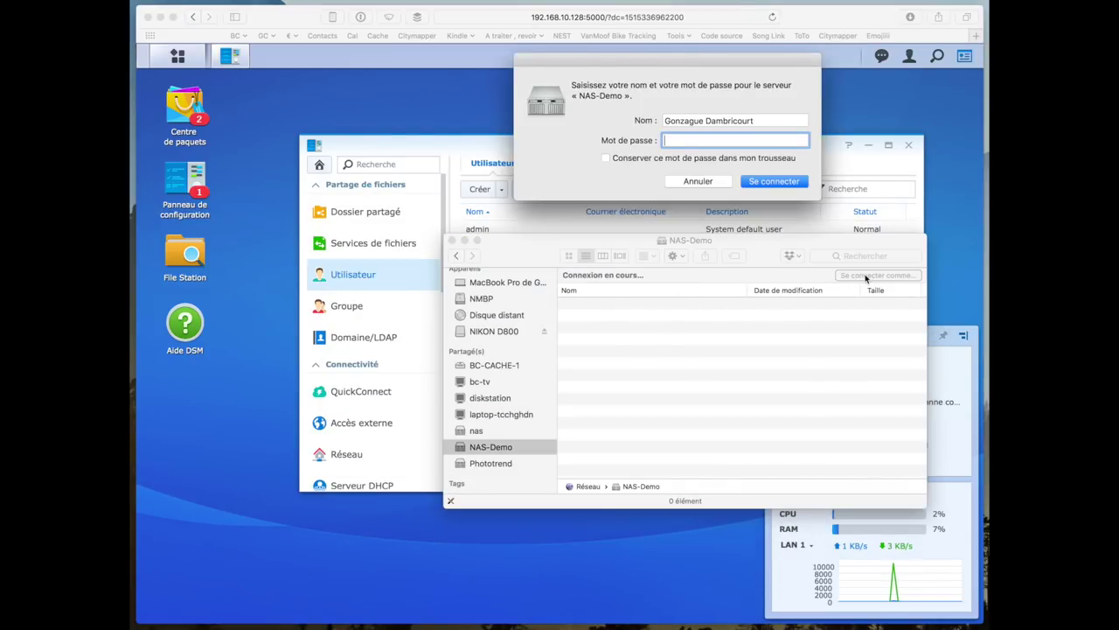
# - Sign in to NAS-Demo in Finder with the non-admin user's name and password
pyautogui.write('norman')
pyautogui.press('Tab')
pyautogui.write('••••••')
pyautogui.press('Return')
# - Try deleting 2-Installation from Partage Toto, then close the share window and Control Panel
pyautogui.doubleClick(654, 304)
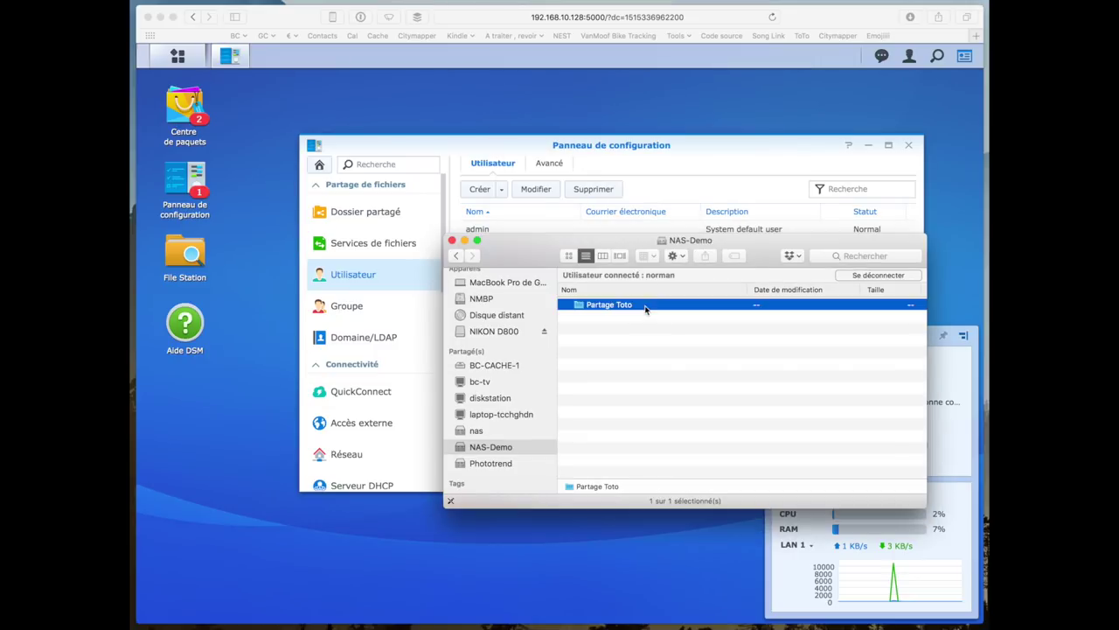
pyautogui.click(615, 306)
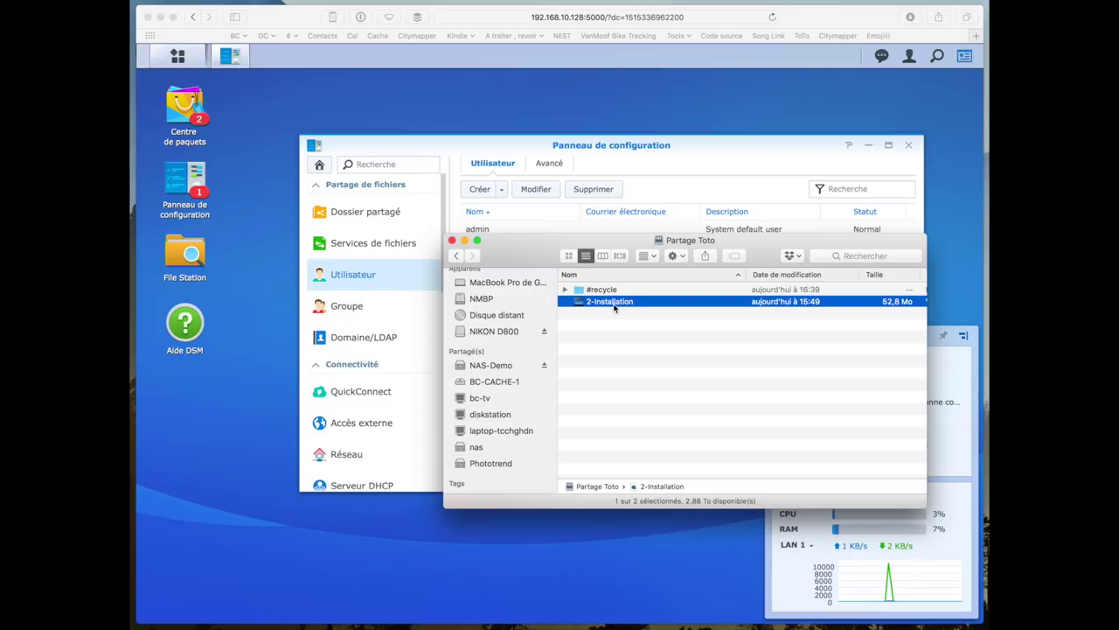
pyautogui.press('super+BackSpace')
pyautogui.click(751, 145)
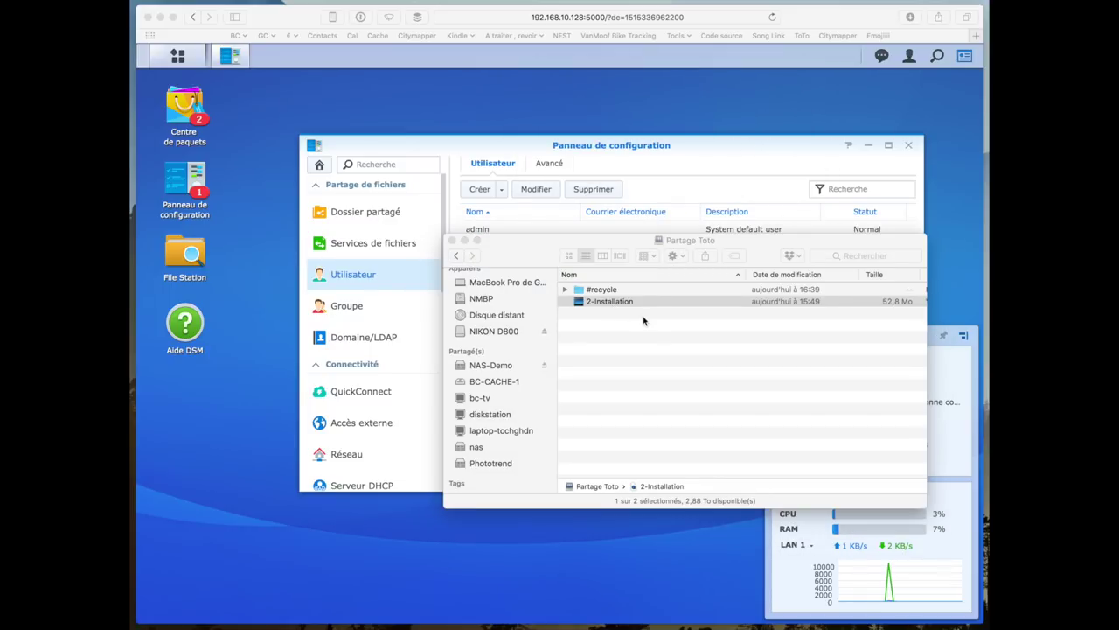
pyautogui.press('super+Tab')
pyautogui.press('super+w')
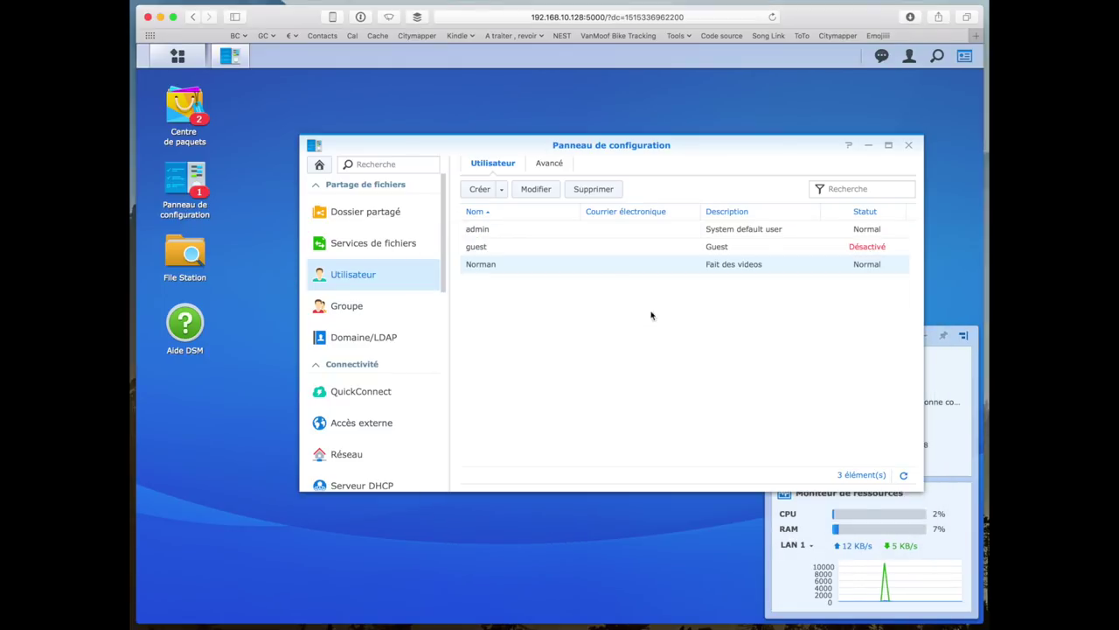
pyautogui.click(909, 145)
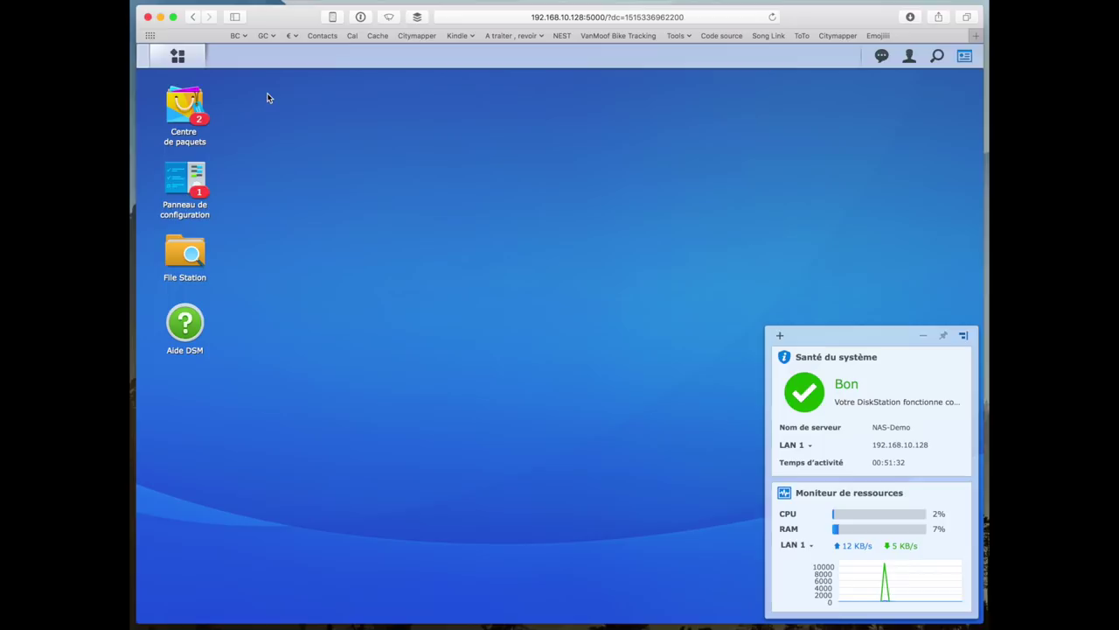
# - Review the SMB/AFP/NFS file services settings, opening and cancelling the advanced AFP options
pyautogui.click(184, 184)
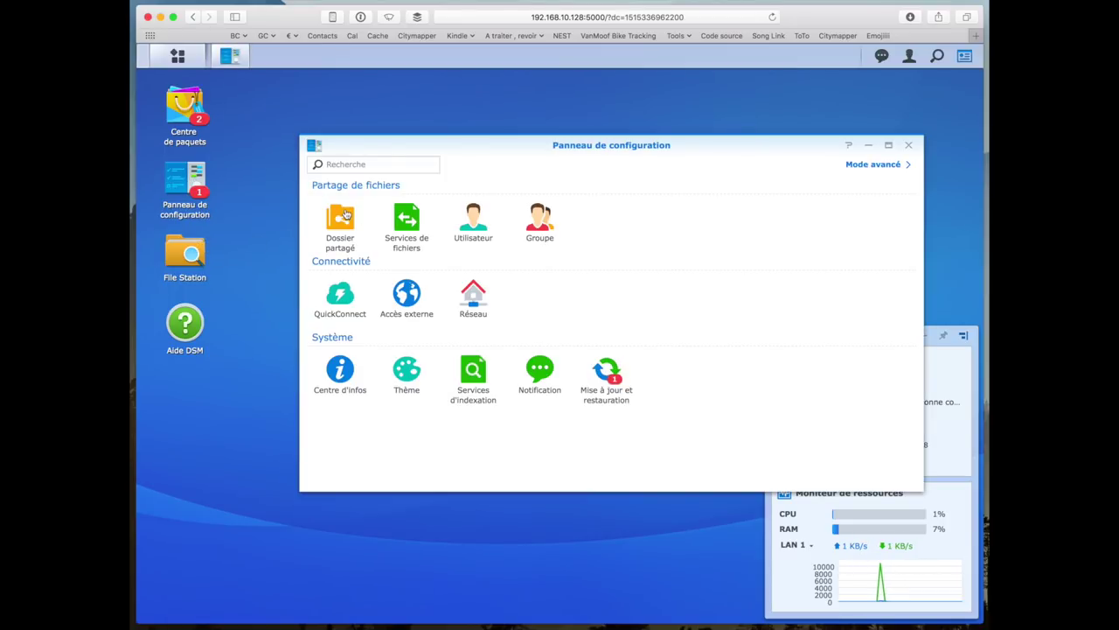
pyautogui.click(396, 217)
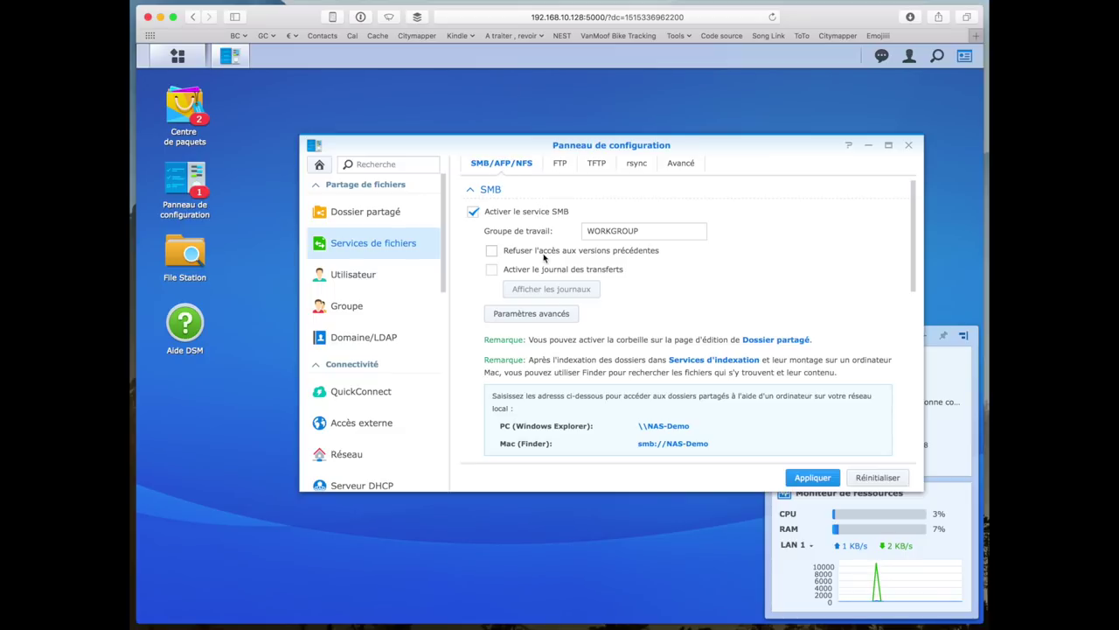
pyautogui.scroll(-1, 544, 258)
pyautogui.scroll(-10, 543, 258)
pyautogui.scroll(-5, 544, 258)
pyautogui.scroll(4, 577, 288)
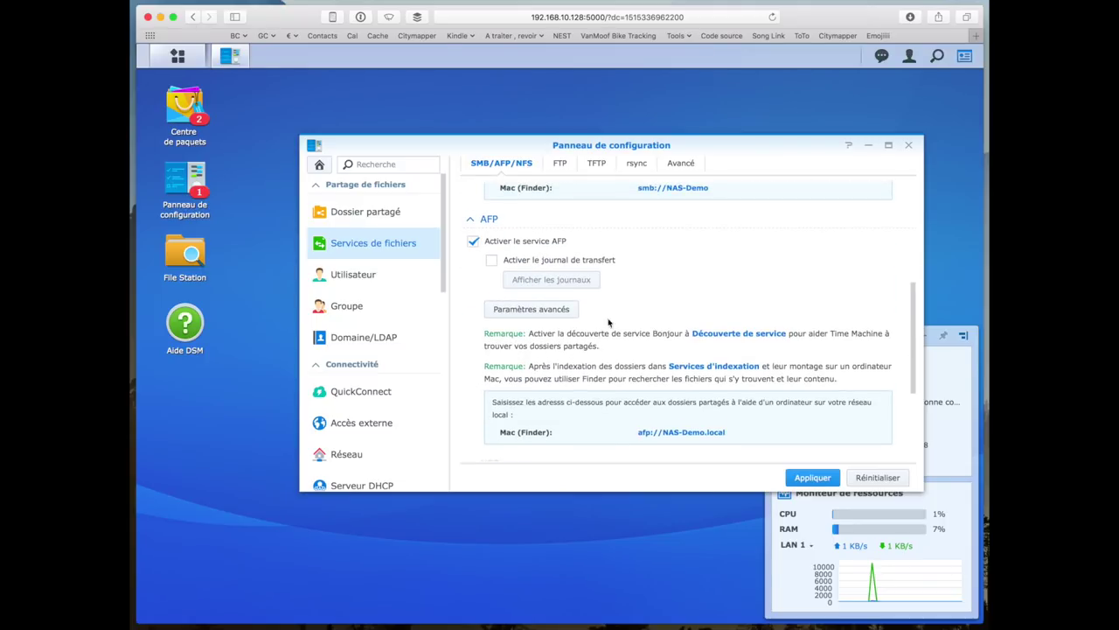
pyautogui.click(532, 309)
pyautogui.click(701, 349)
pyautogui.scroll(-5, 698, 354)
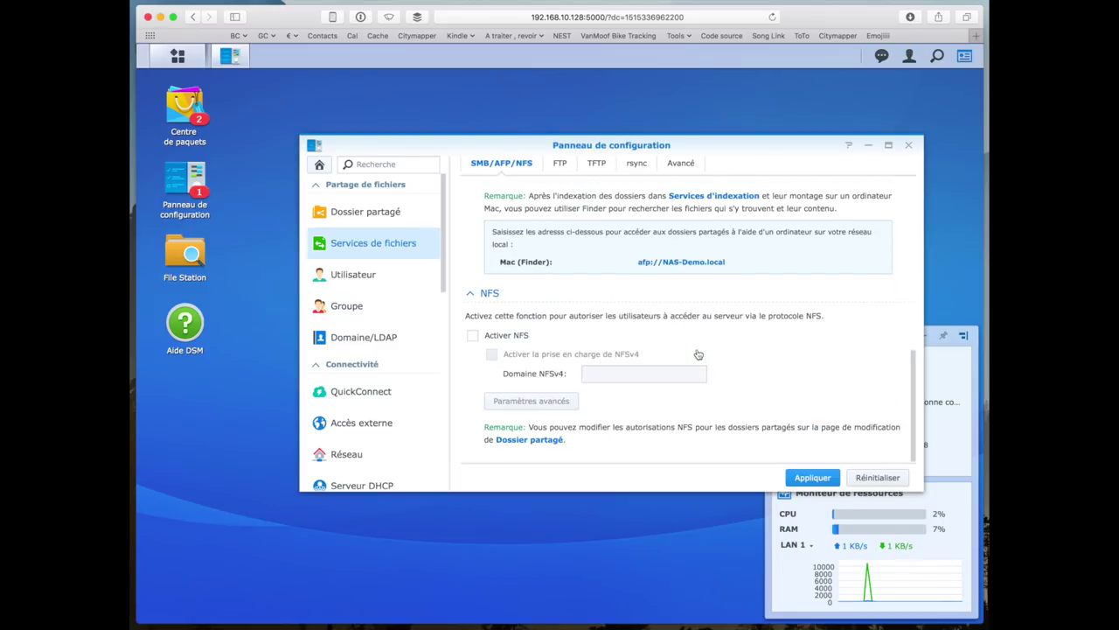
# - Browse the FTP, TFTP, rsync and Advanced tabs, then show the Partage Toto shared folder list
pyautogui.click(560, 163)
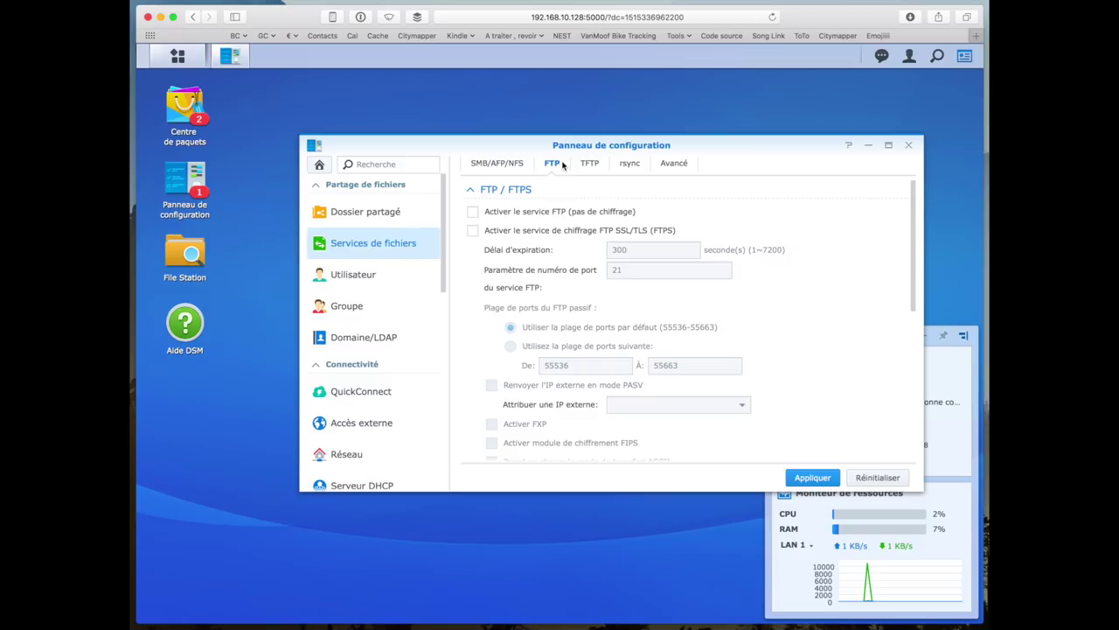
pyautogui.click(589, 164)
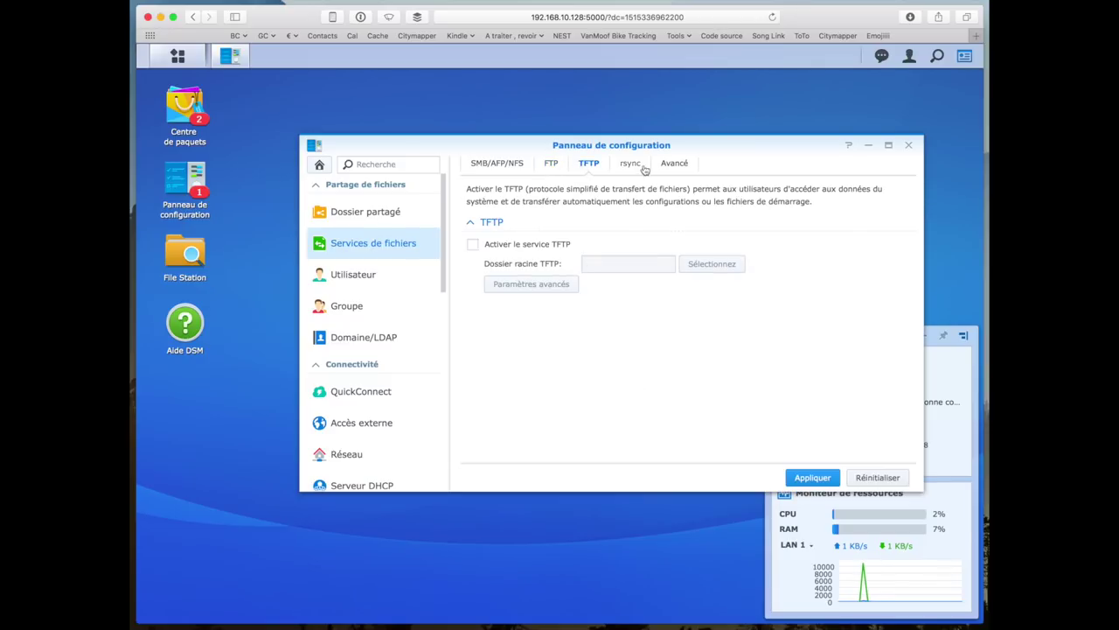
pyautogui.click(629, 164)
pyautogui.click(674, 163)
pyautogui.scroll(-2, 536, 287)
pyautogui.scroll(2, 537, 287)
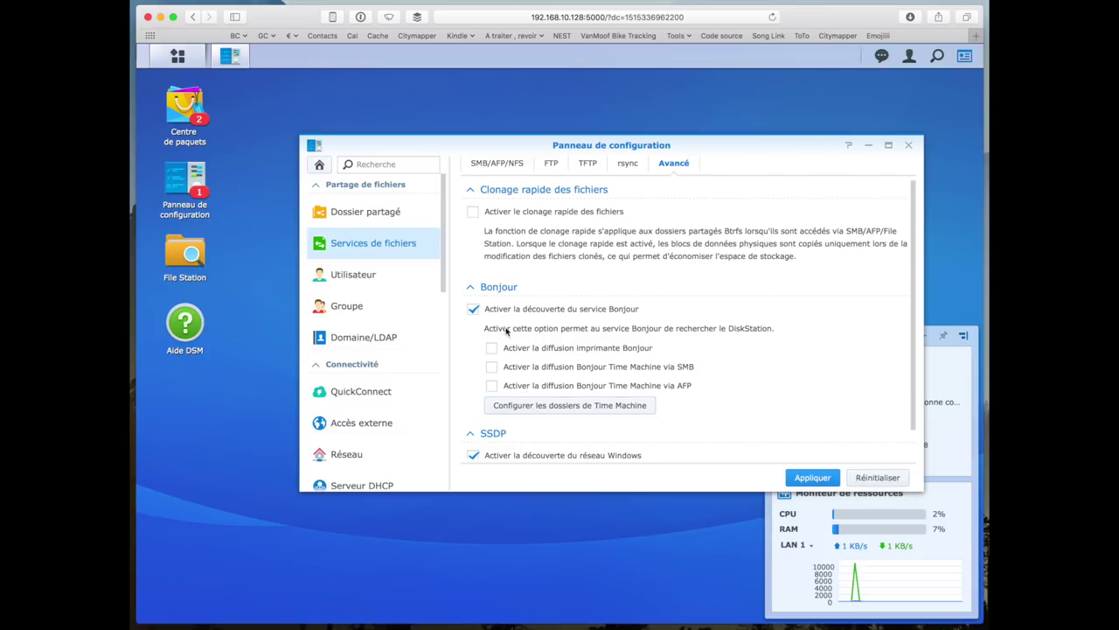
pyautogui.click(354, 217)
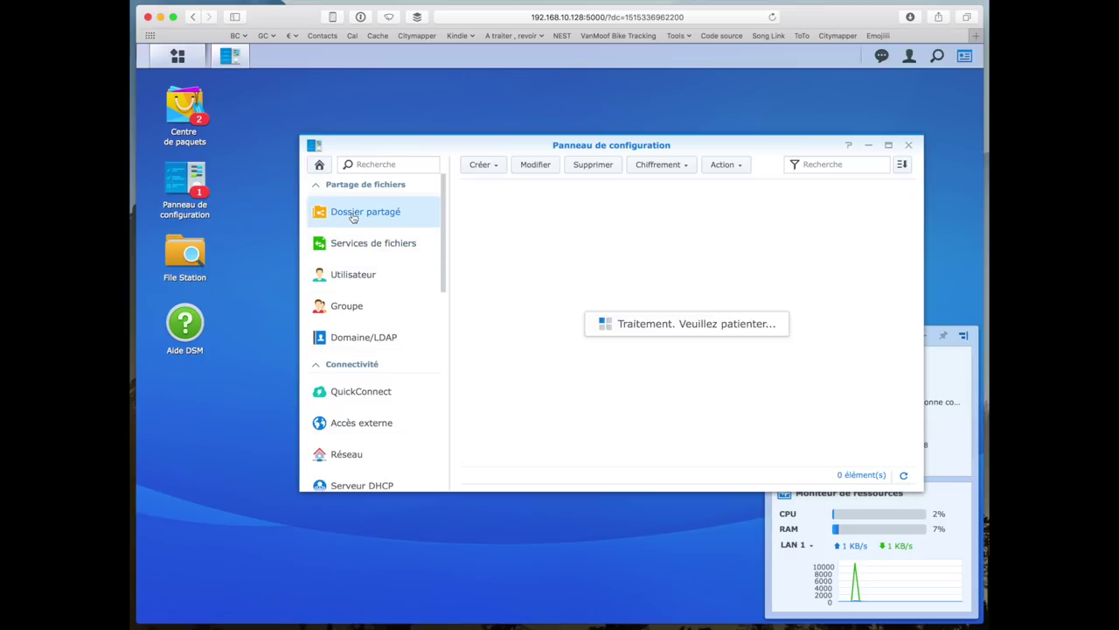
# - Dismiss the shared folder creation options and launch Storage Manager from the main DSM menu
pyautogui.click(480, 165)
pyautogui.click(532, 318)
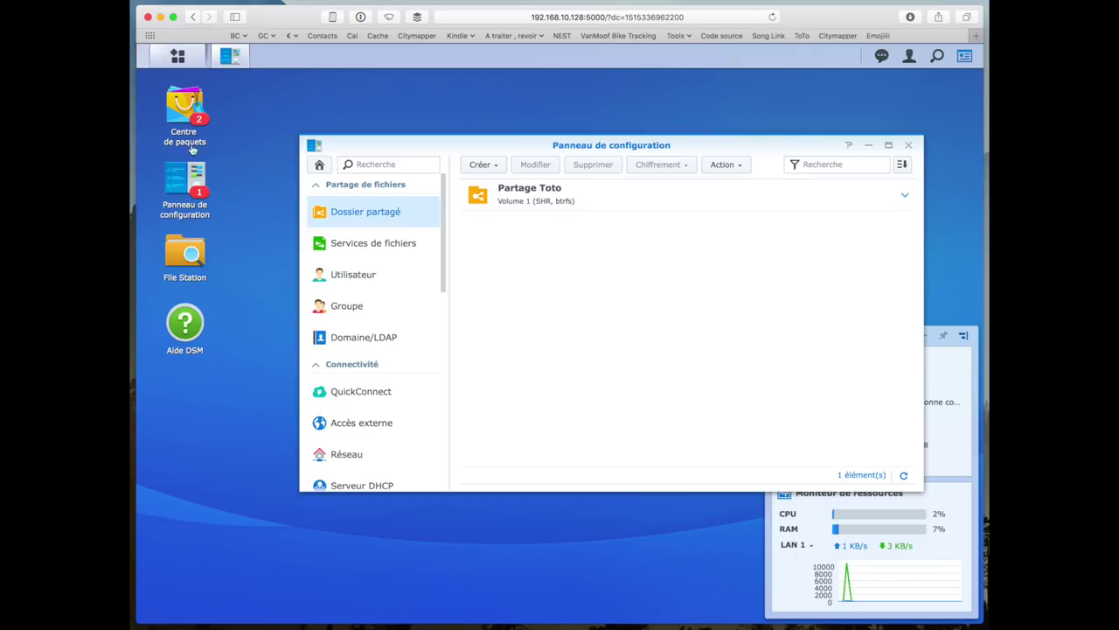
pyautogui.click(178, 55)
pyautogui.click(322, 164)
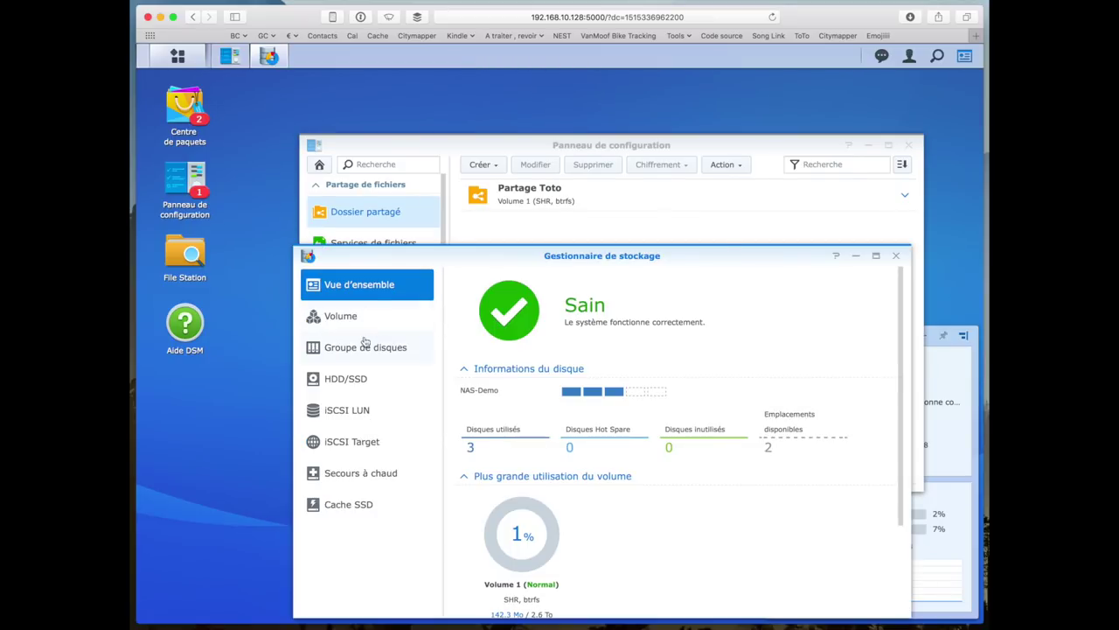
# - Inspect the disk groups, HDD/SSD list and Volume 1, then start a 'synology btrfs' search in a new tab
pyautogui.click(364, 344)
pyautogui.click(361, 379)
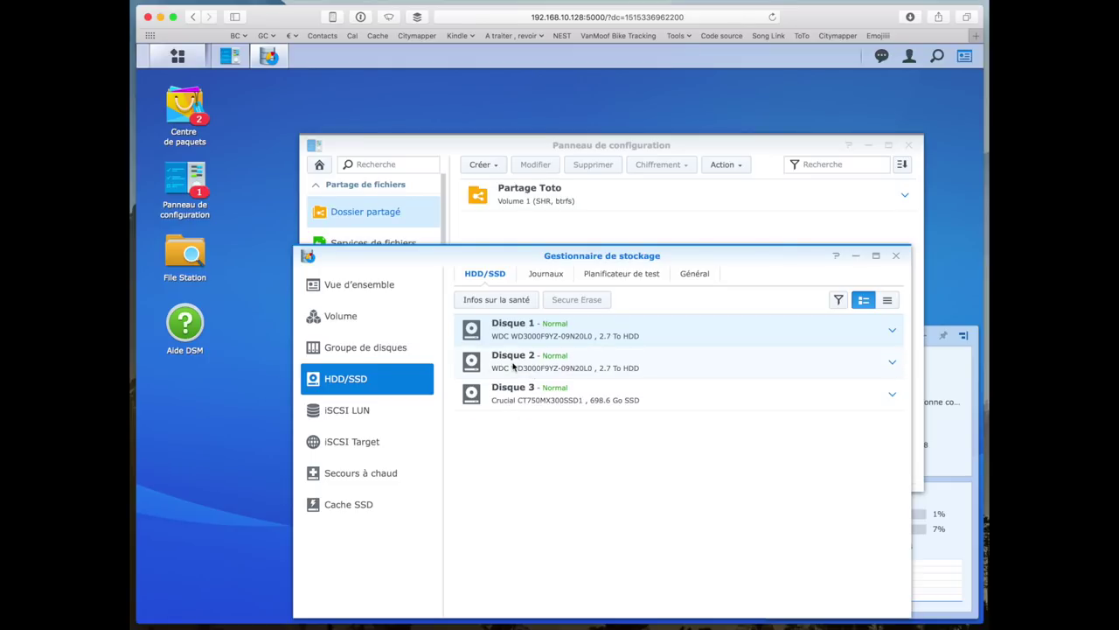
pyautogui.click(393, 324)
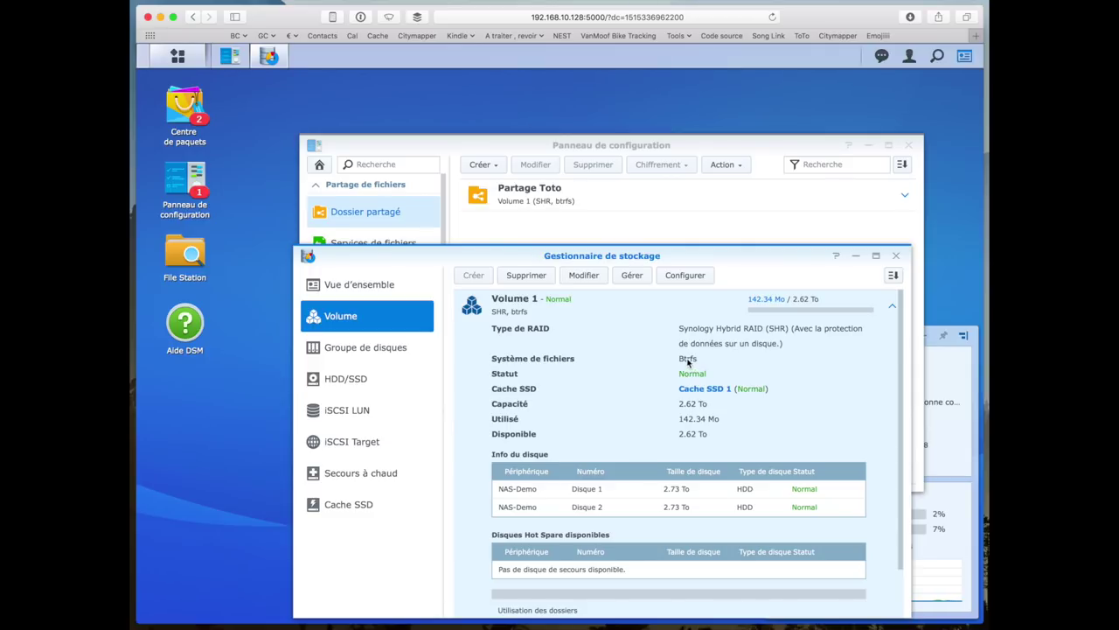
pyautogui.press('super+t')
pyautogui.write('synology')
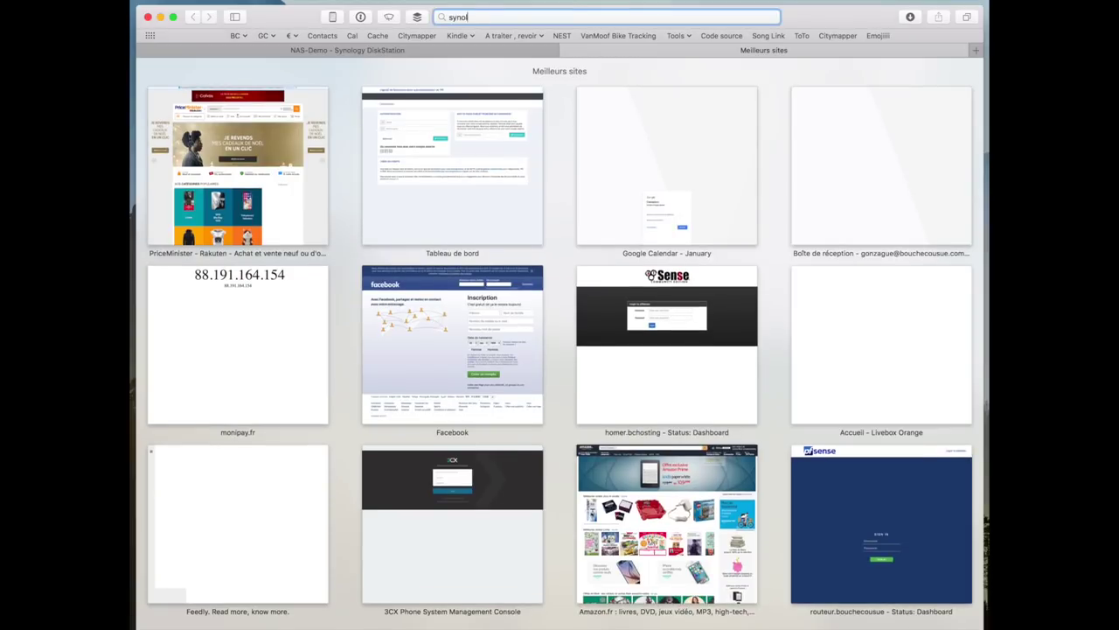
pyautogui.write(' btrfs')
# - Run the 'synology btrfs' search and read Synology's Btrfs benefits page
pyautogui.press('Return')
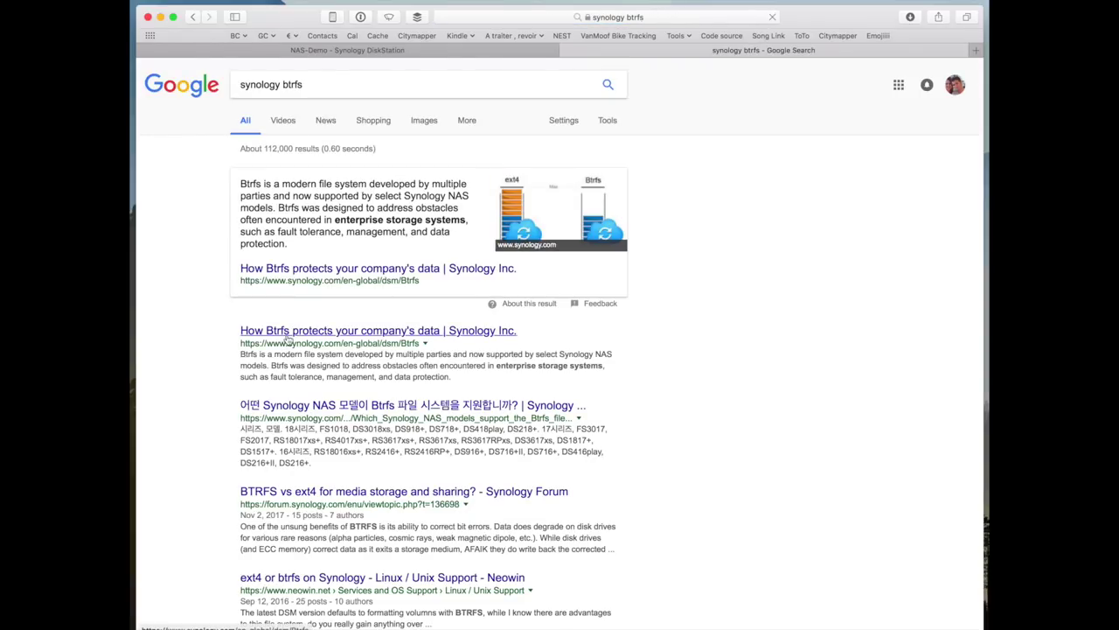
pyautogui.click(287, 336)
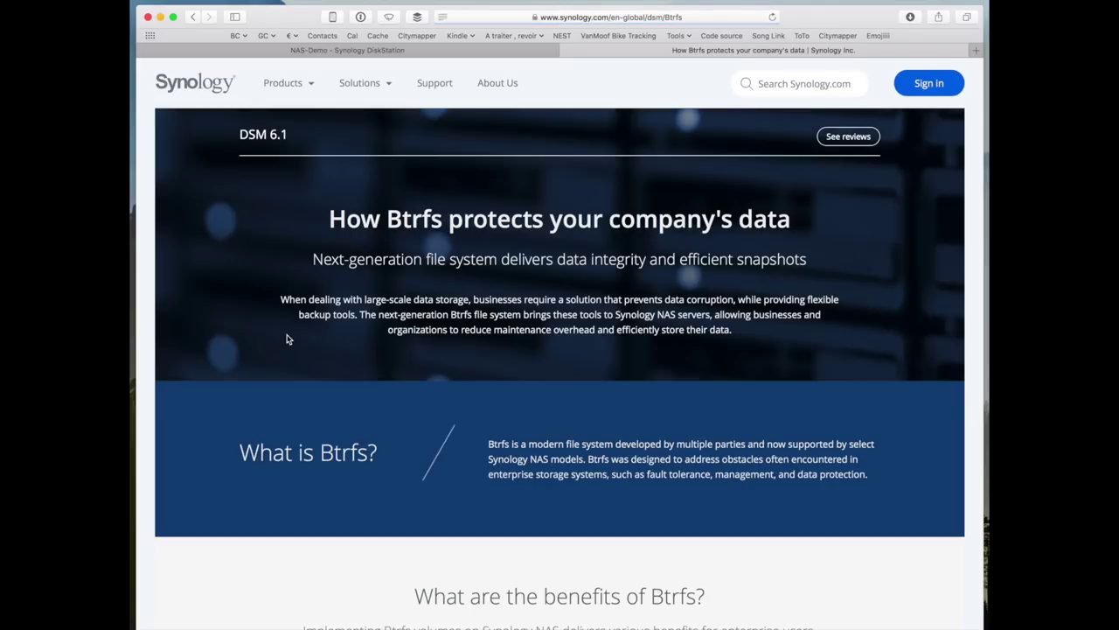
pyautogui.scroll(-2, 357, 398)
pyautogui.scroll(-8, 357, 398)
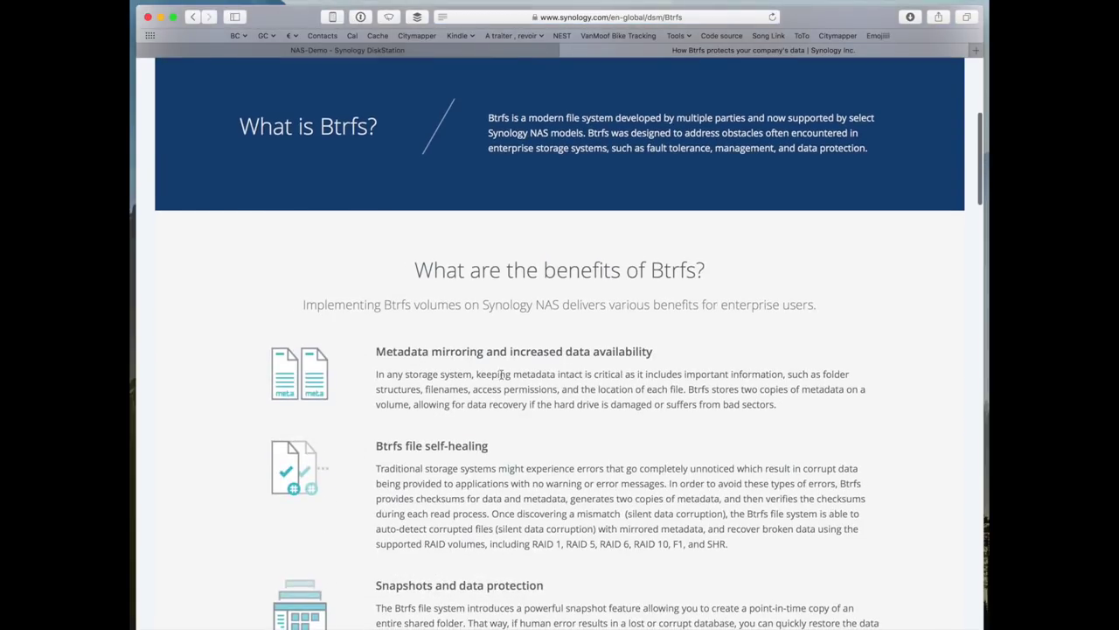
pyautogui.scroll(-1, 436, 416)
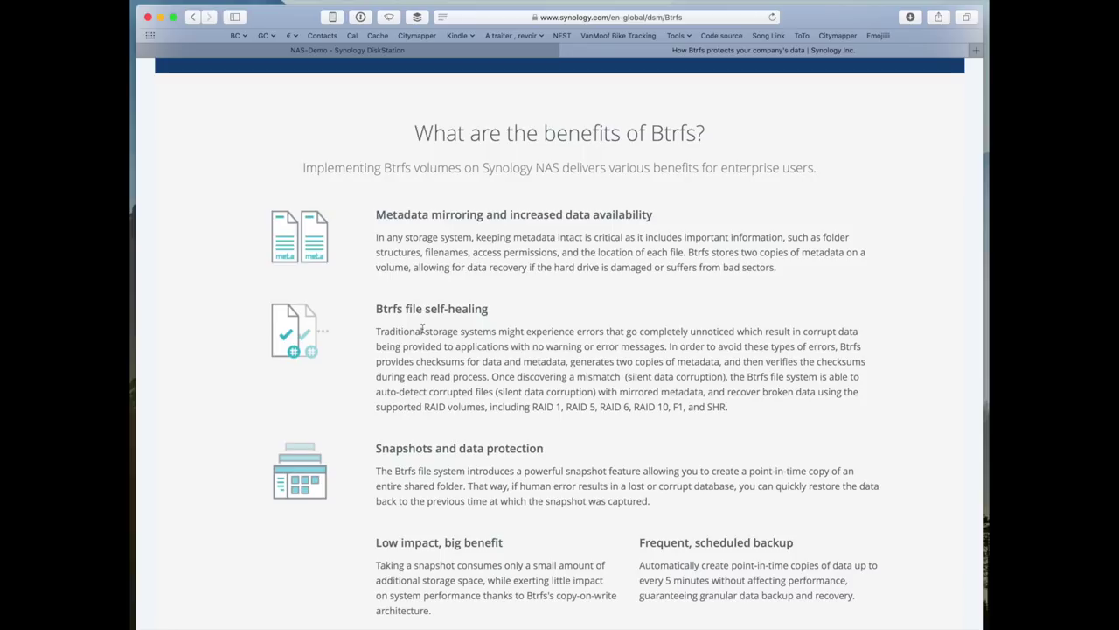
pyautogui.scroll(-2, 422, 328)
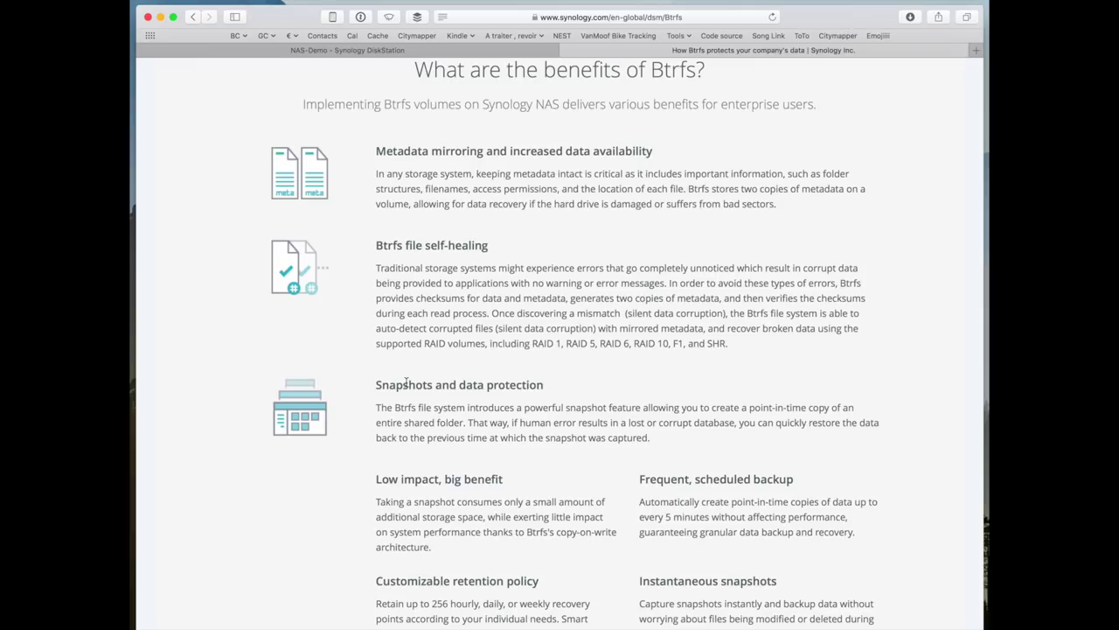
# - Return to the NAS-Demo DiskStation tab and close the Storage Manager window
pyautogui.scroll(-2, 405, 381)
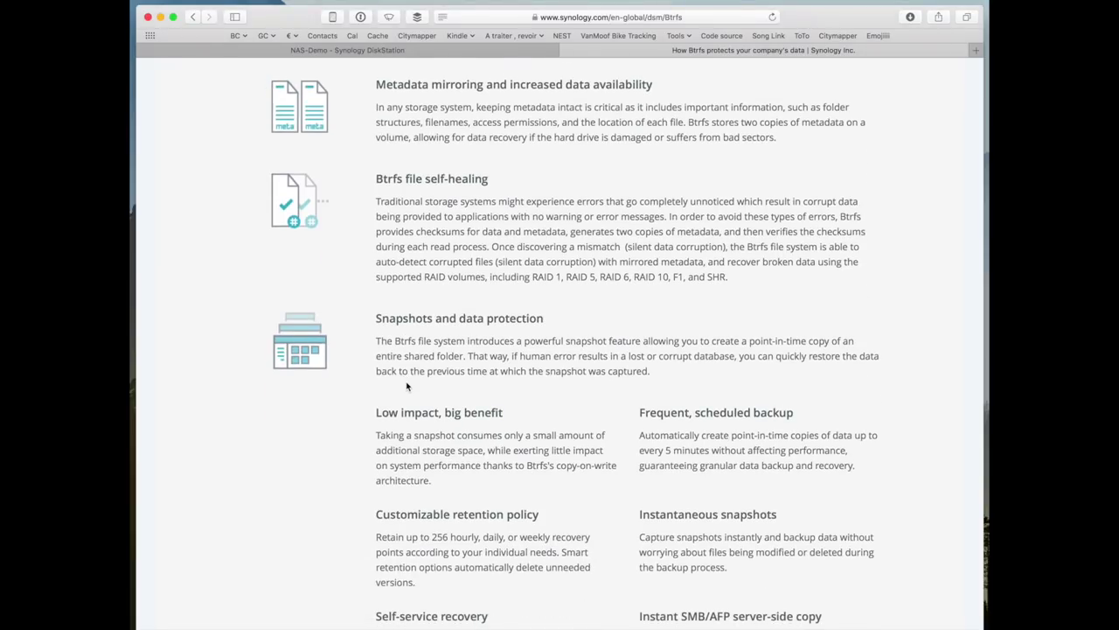
pyautogui.click(347, 53)
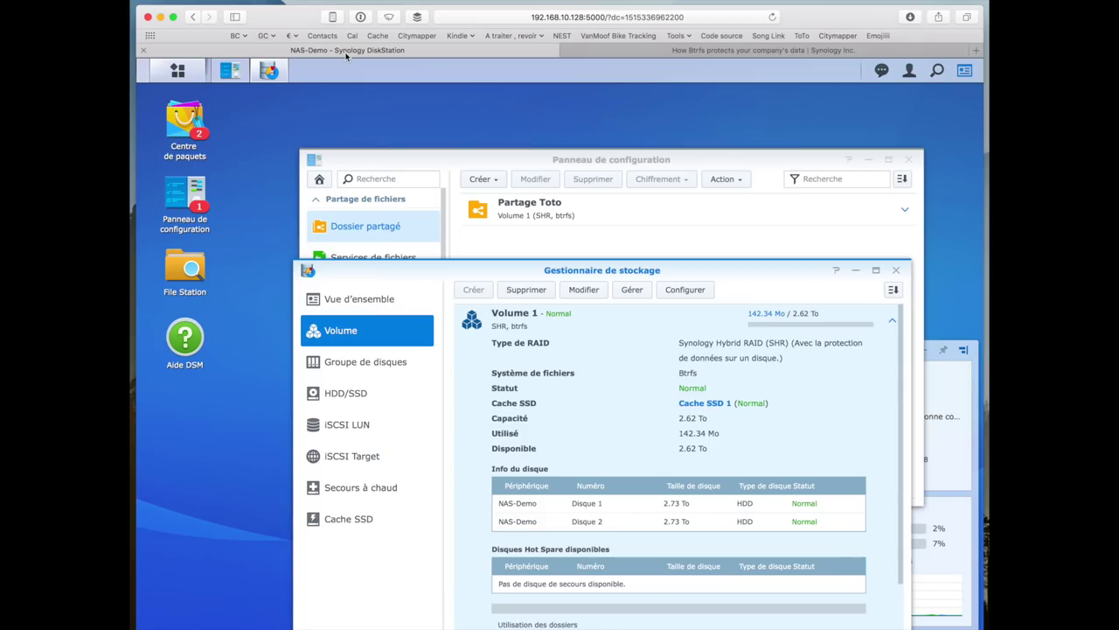
pyautogui.click(896, 270)
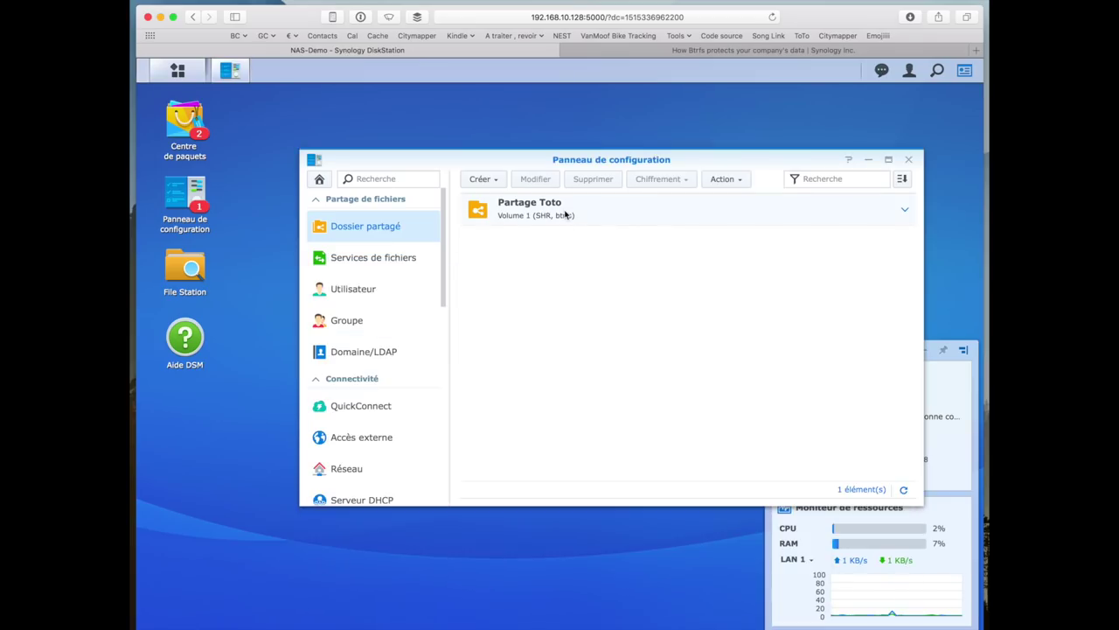
pyautogui.click(735, 181)
pyautogui.click(736, 180)
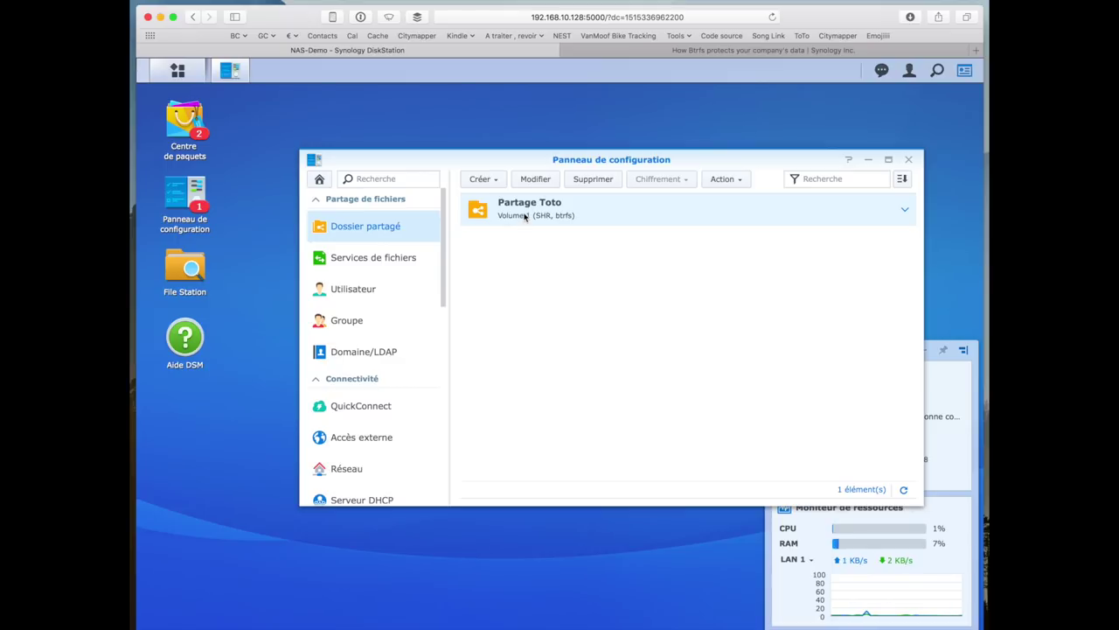
pyautogui.click(208, 266)
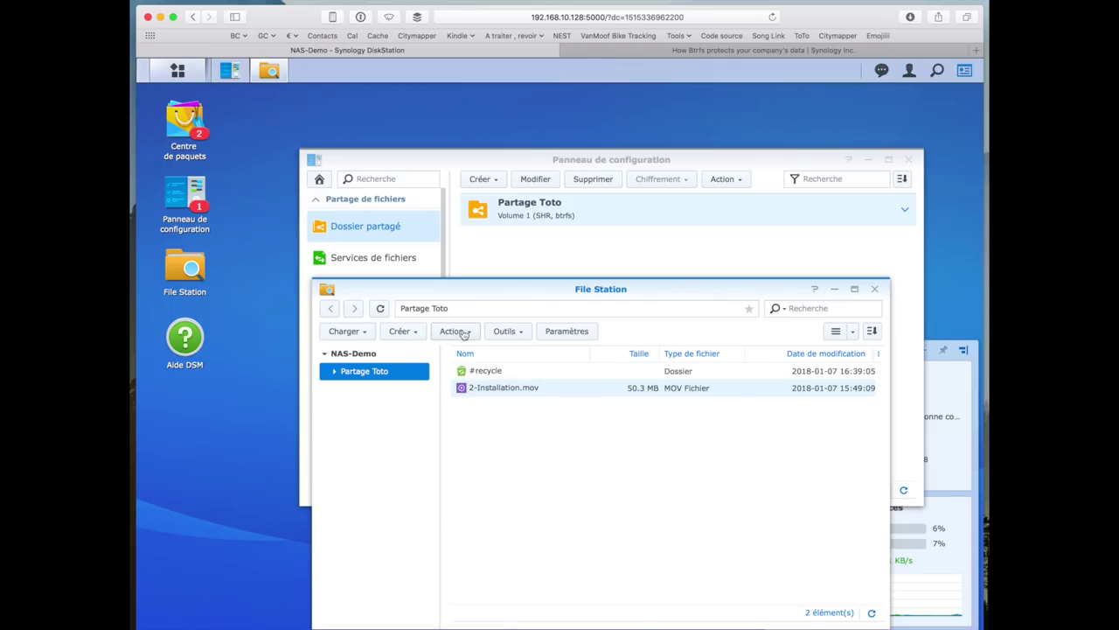
pyautogui.click(464, 334)
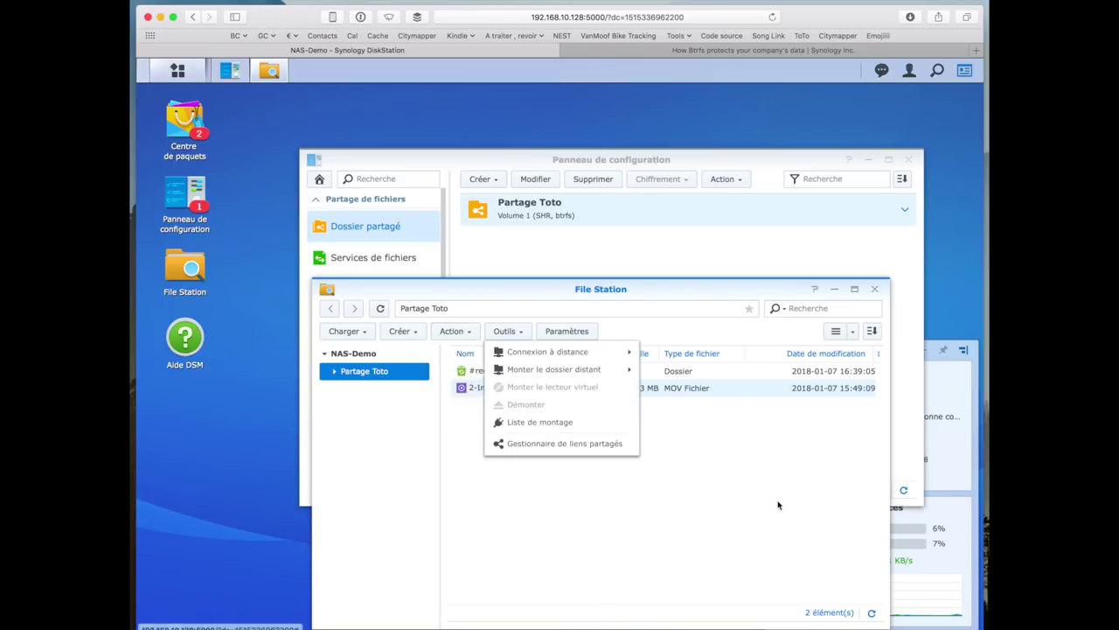
pyautogui.click(874, 289)
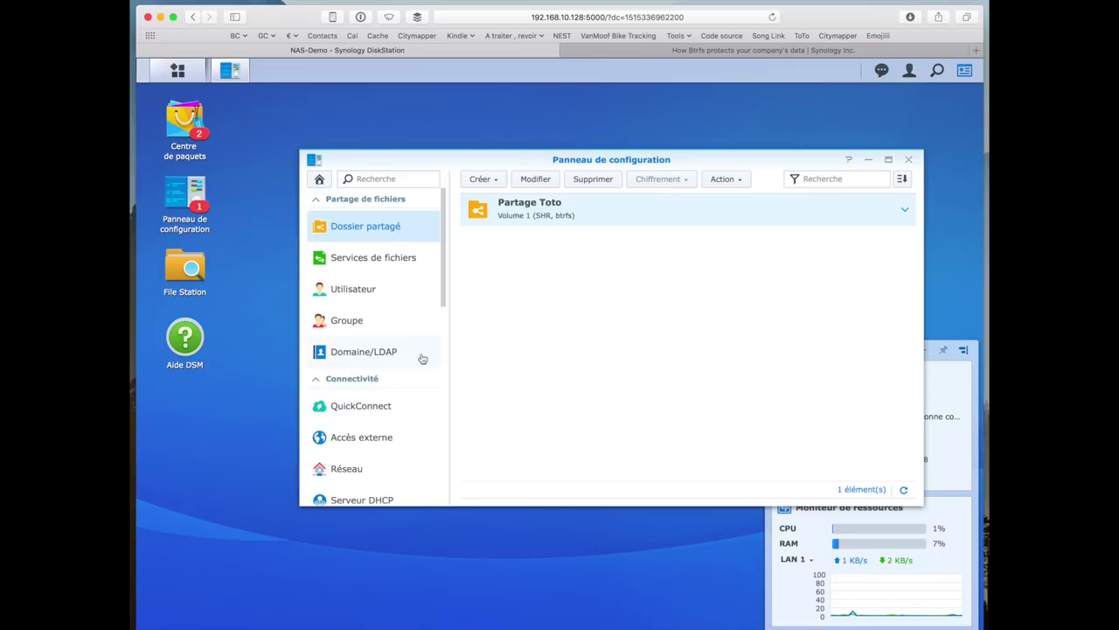
pyautogui.scroll(-2, 422, 358)
pyautogui.scroll(-1, 422, 358)
pyautogui.scroll(-2, 423, 358)
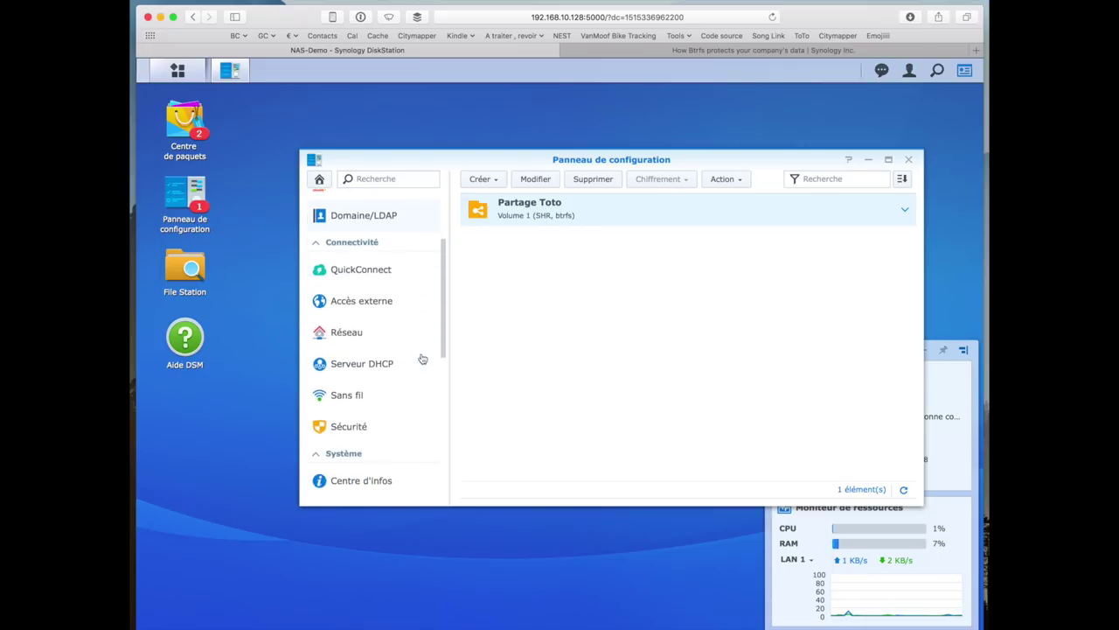
# - Bring the 'How Btrfs protects your company's data' tab forward and read down to its FAQ section
pyautogui.click(683, 50)
pyautogui.scroll(-2, 427, 398)
pyautogui.scroll(-10, 427, 397)
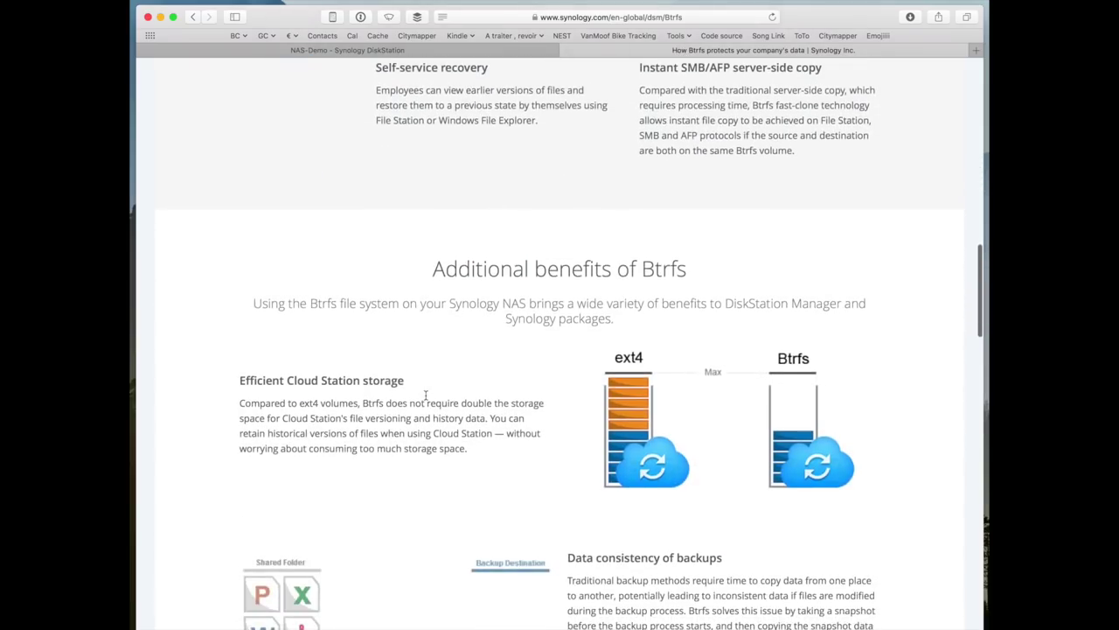
pyautogui.scroll(-5, 426, 396)
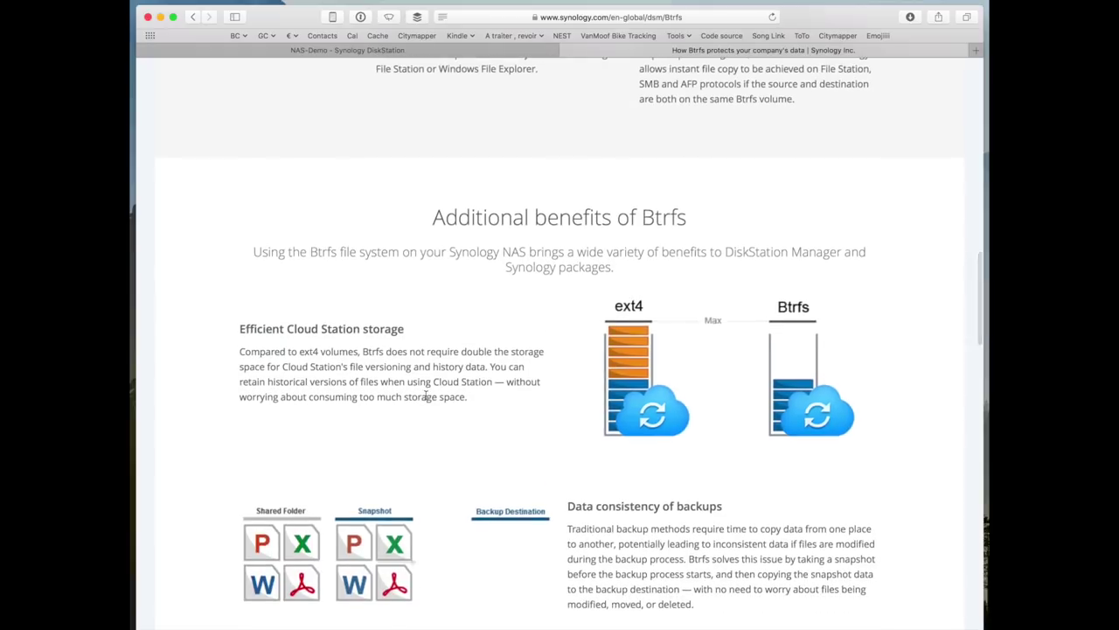
pyautogui.scroll(-2, 426, 396)
pyautogui.scroll(-2, 427, 400)
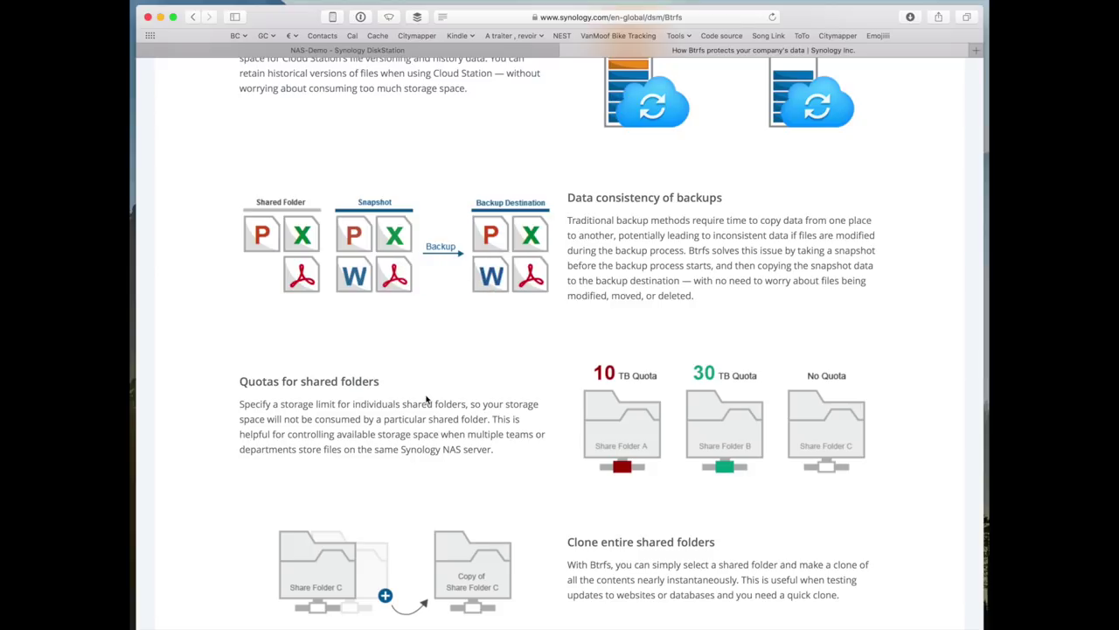
pyautogui.scroll(-5, 474, 301)
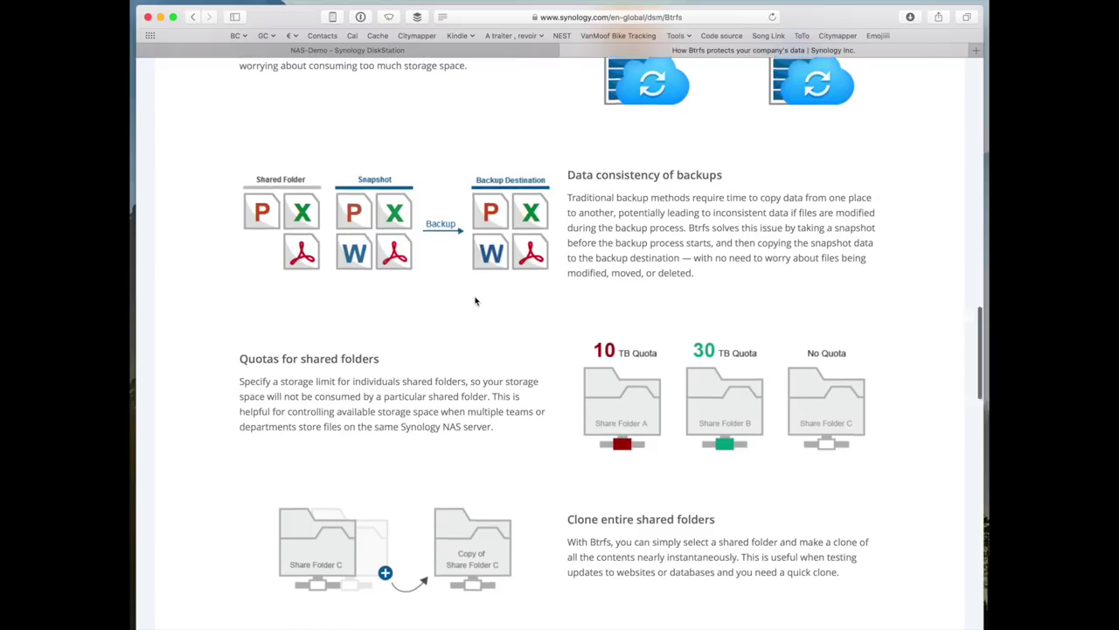
pyautogui.scroll(-5, 474, 301)
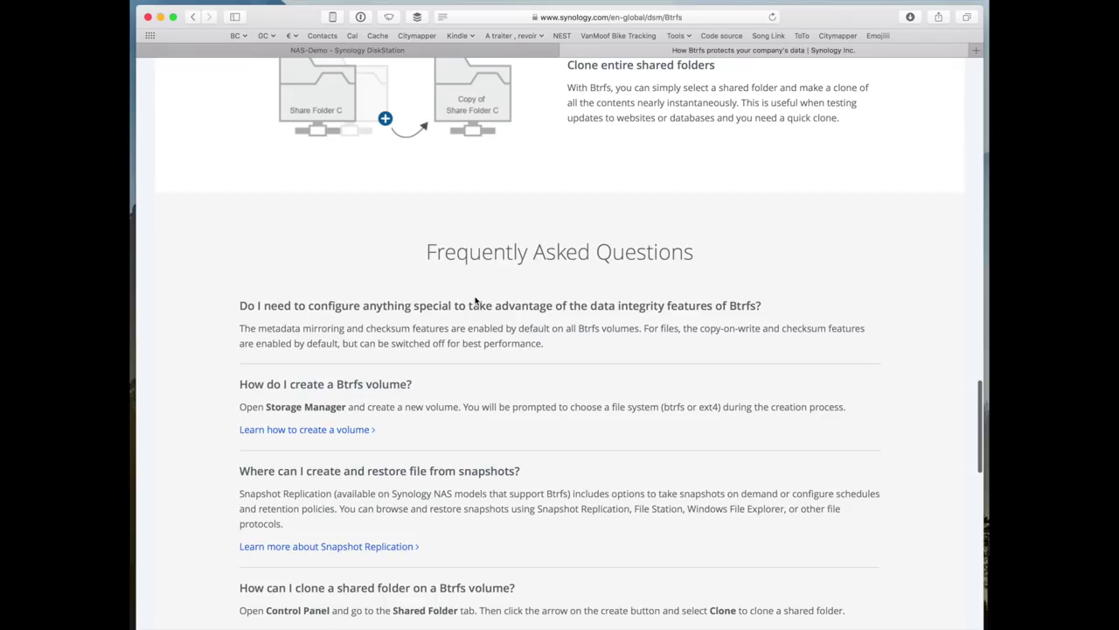
# - Close the Btrfs tab and scroll through the DSM Control Panel
pyautogui.click(568, 49)
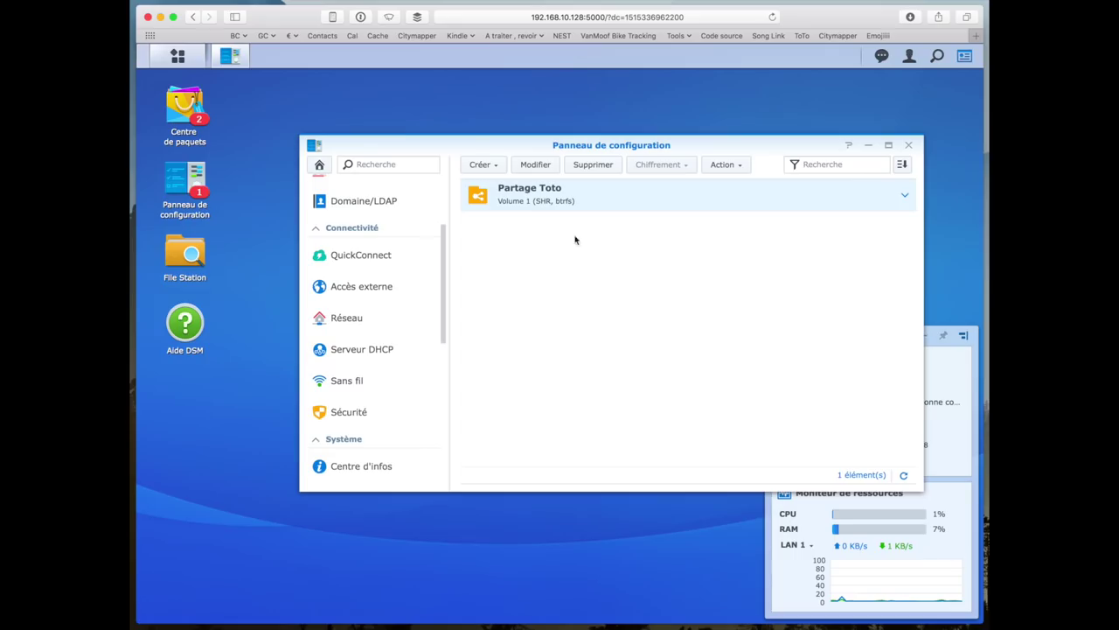
pyautogui.scroll(1, 349, 301)
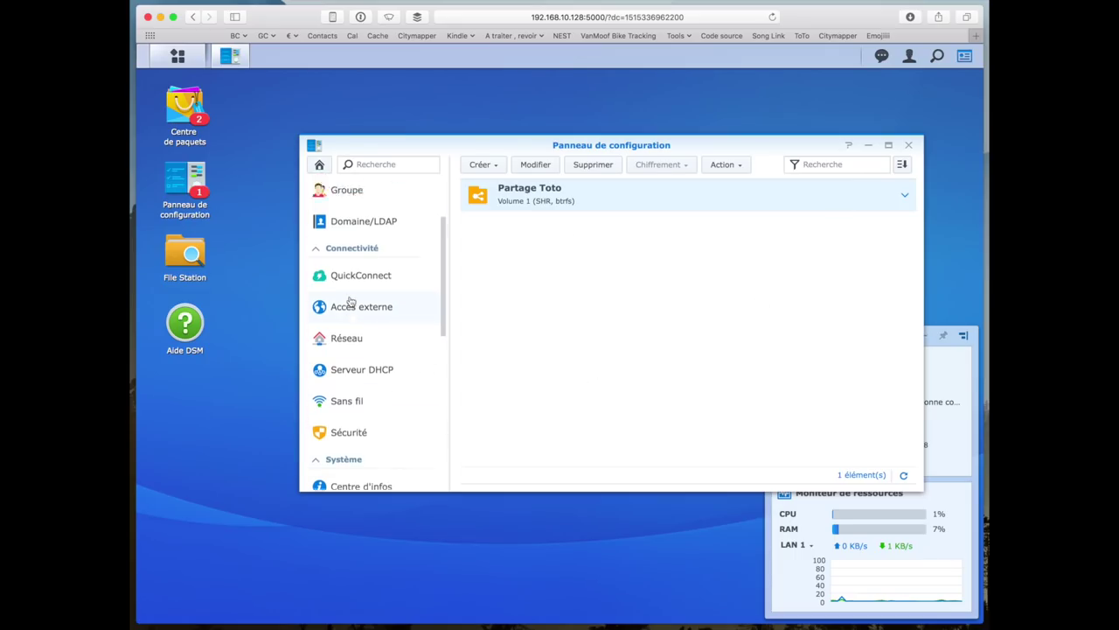
pyautogui.scroll(3, 350, 300)
pyautogui.scroll(-4, 350, 301)
pyautogui.scroll(4, 349, 301)
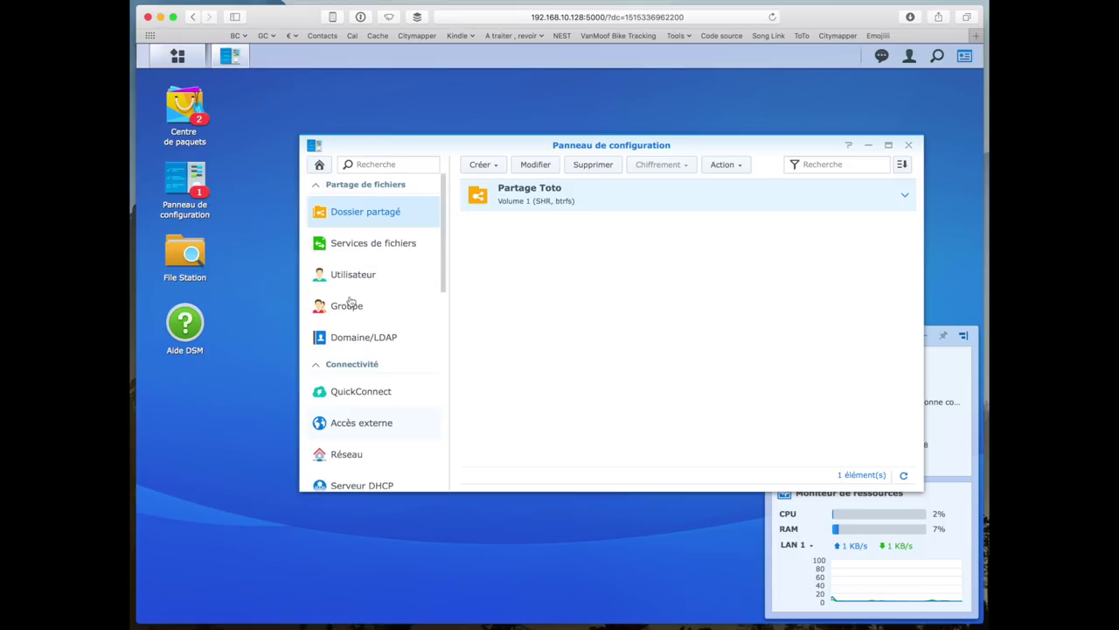
pyautogui.scroll(-2, 360, 385)
pyautogui.scroll(-4, 358, 385)
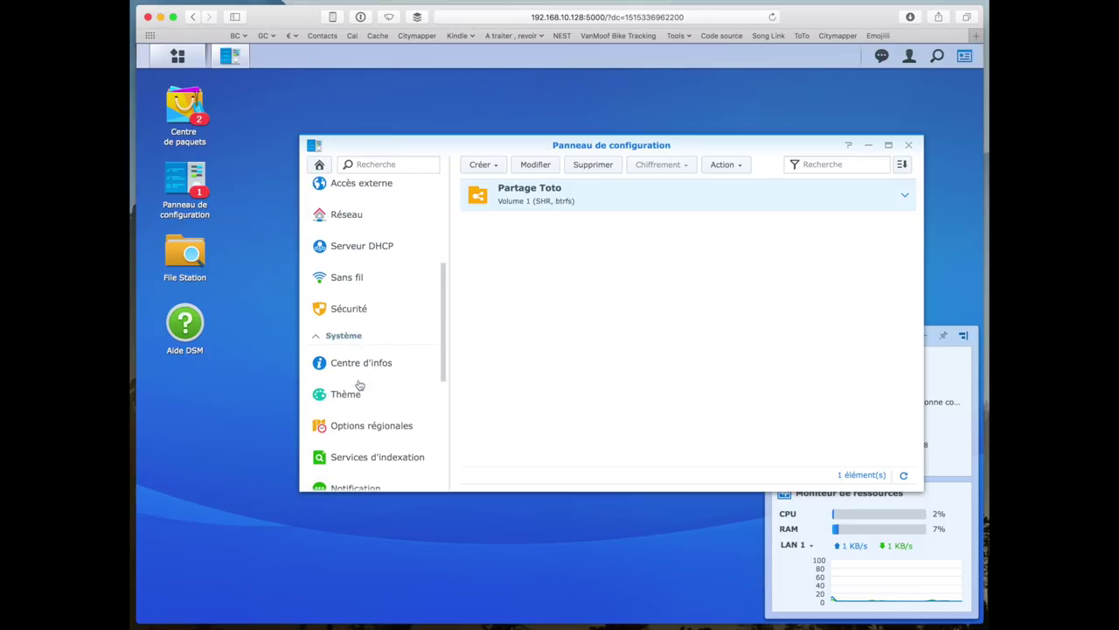
# - Check the Sans fil wireless and Bluetooth settings, then close the Control Panel
pyautogui.click(350, 280)
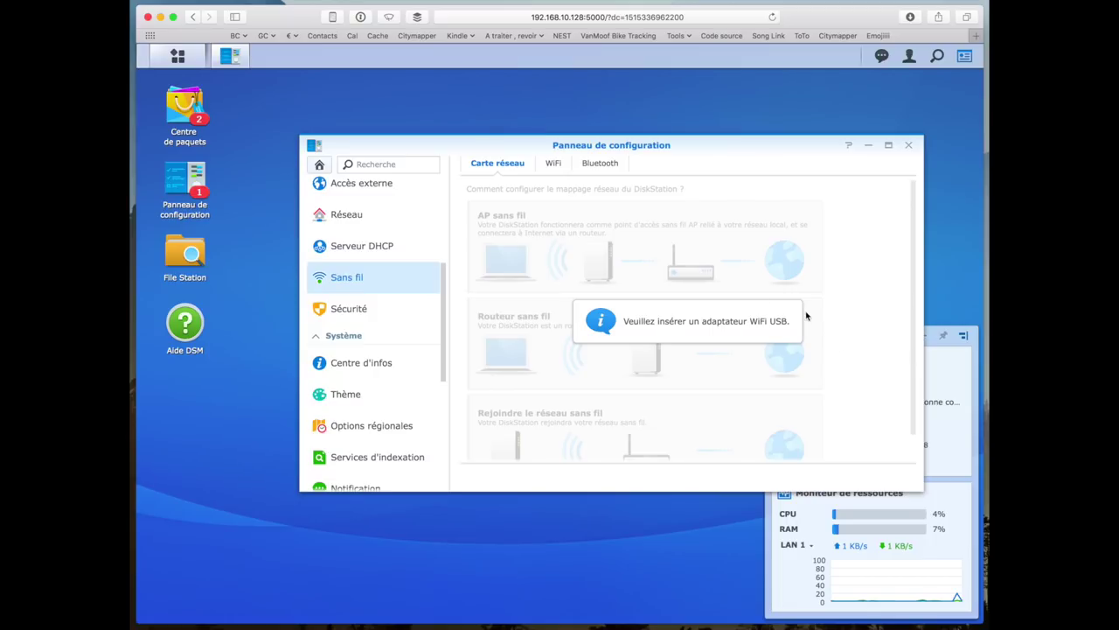
pyautogui.click(588, 168)
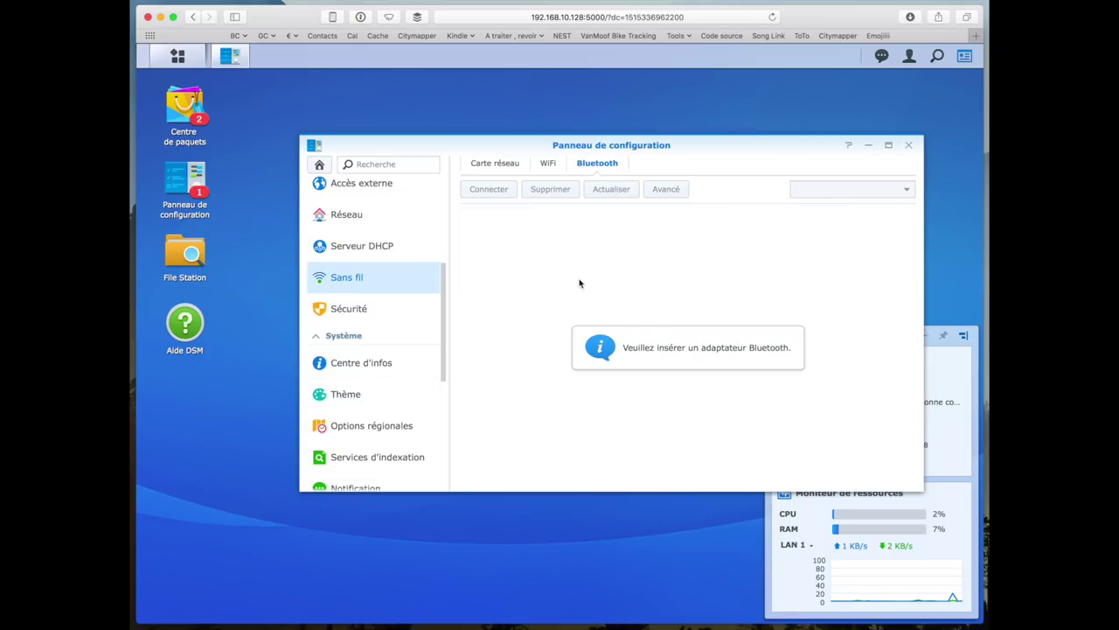
pyautogui.click(908, 145)
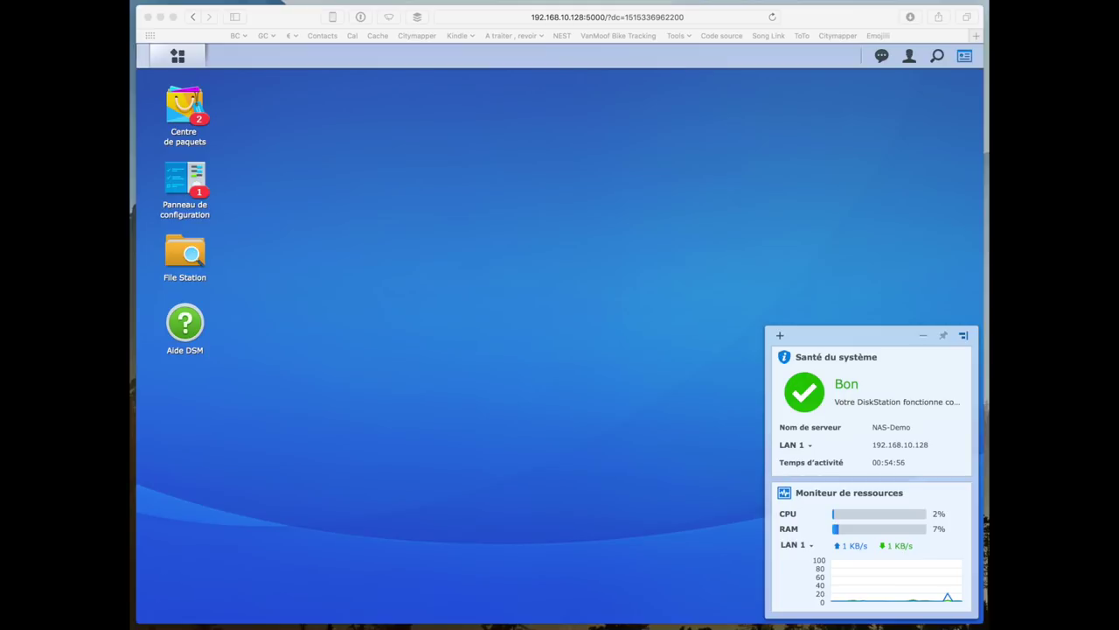
# - Open Centre de paquets and accept the Package Center terms of use
pyautogui.click(363, 245)
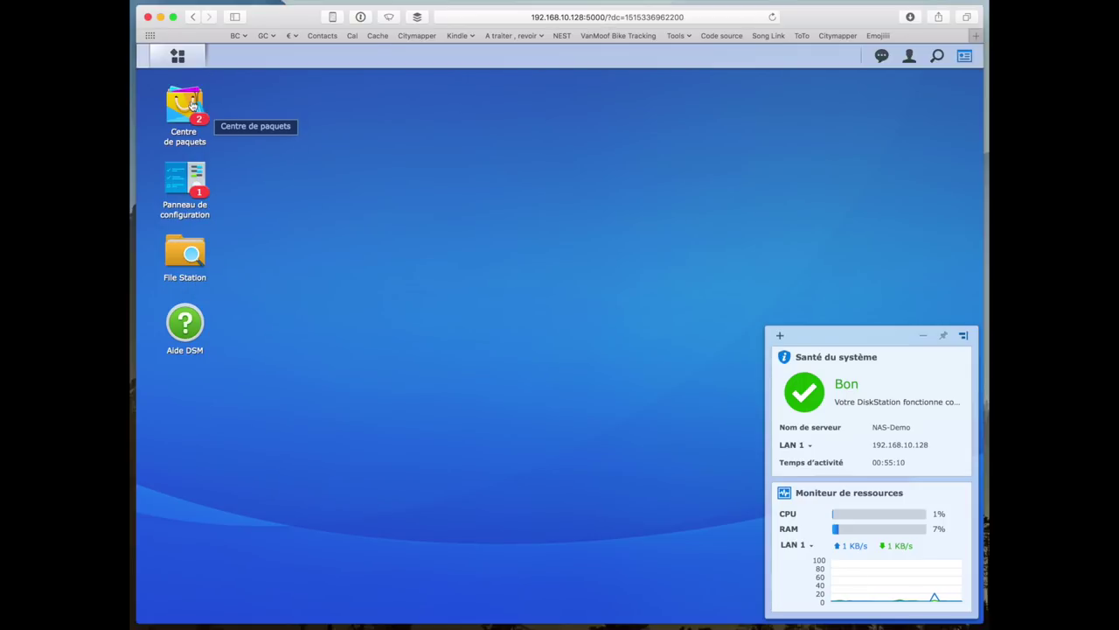
pyautogui.click(193, 105)
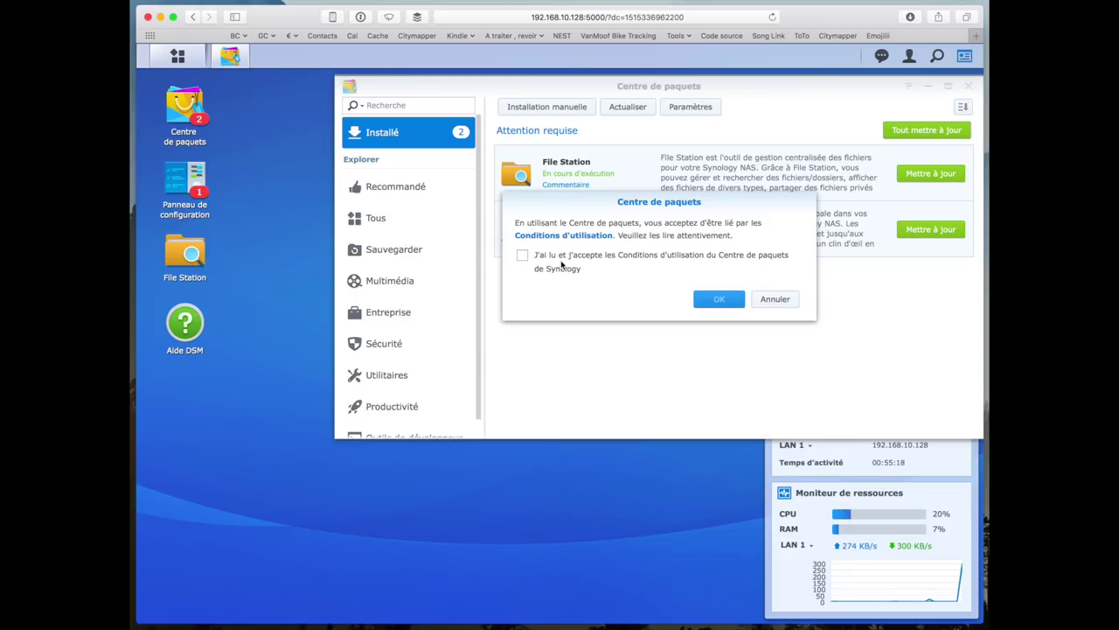
pyautogui.click(564, 264)
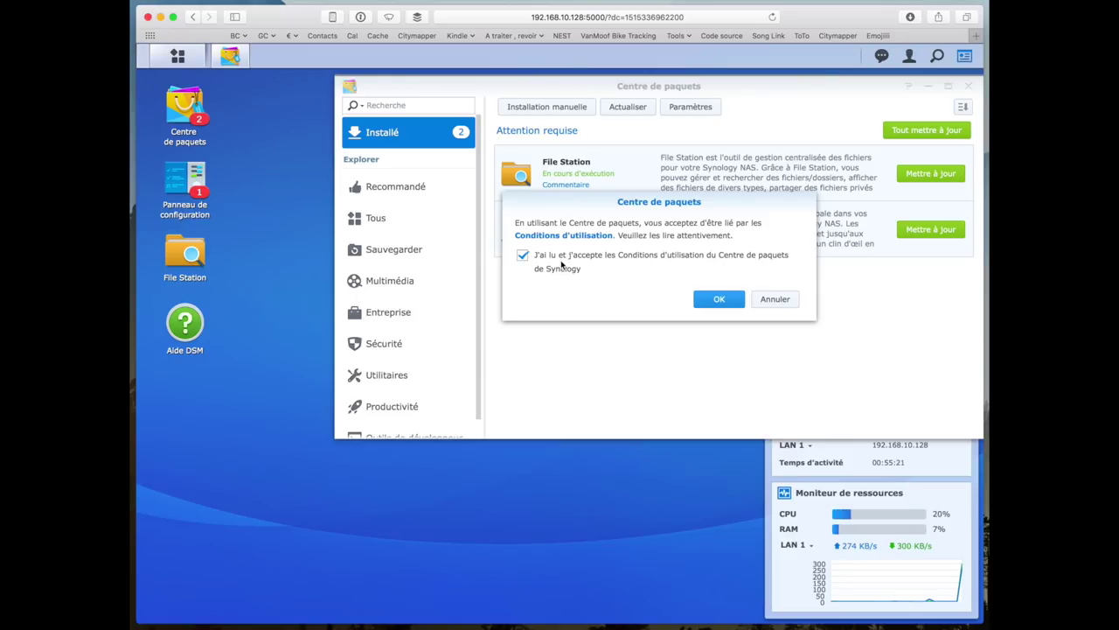
pyautogui.click(719, 300)
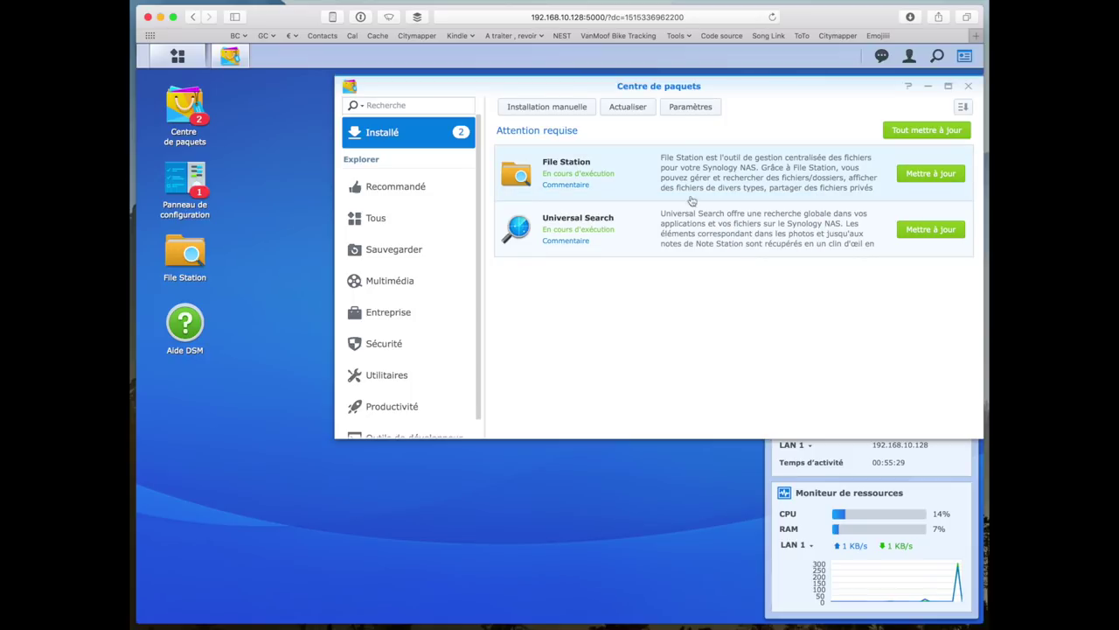
# - Update File Station and Universal Search, then show the Recommandé packages
pyautogui.click(933, 174)
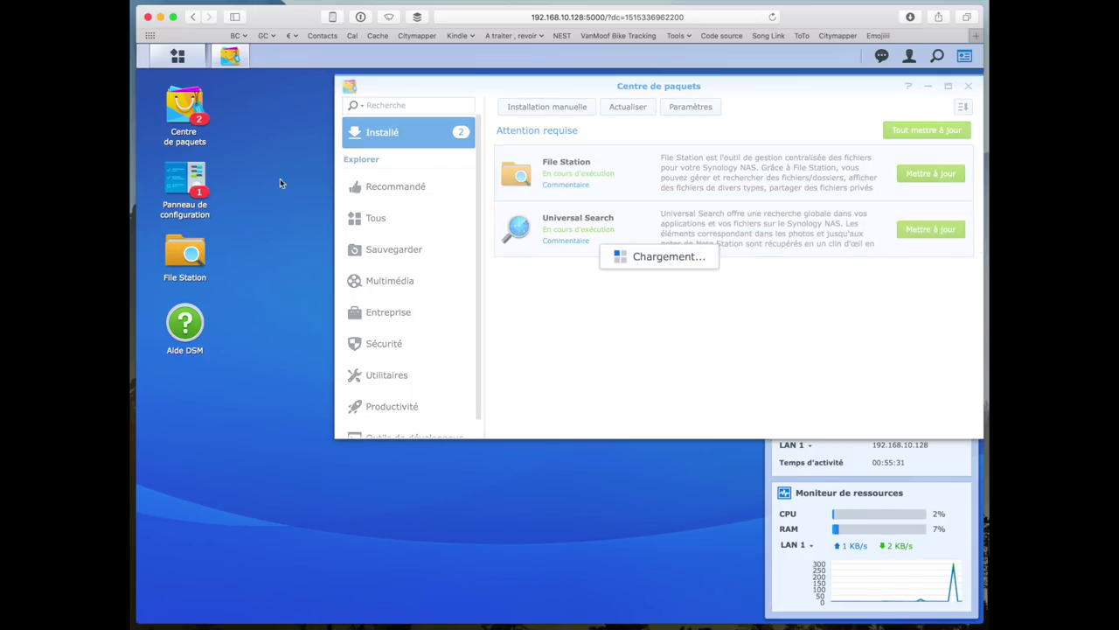
pyautogui.click(912, 230)
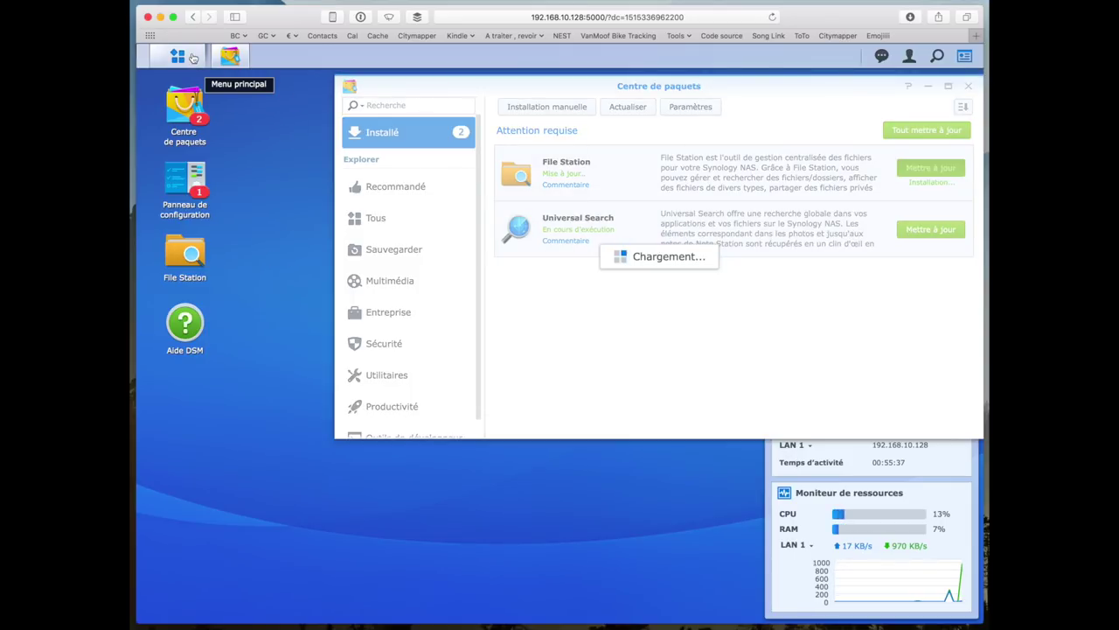
pyautogui.click(389, 184)
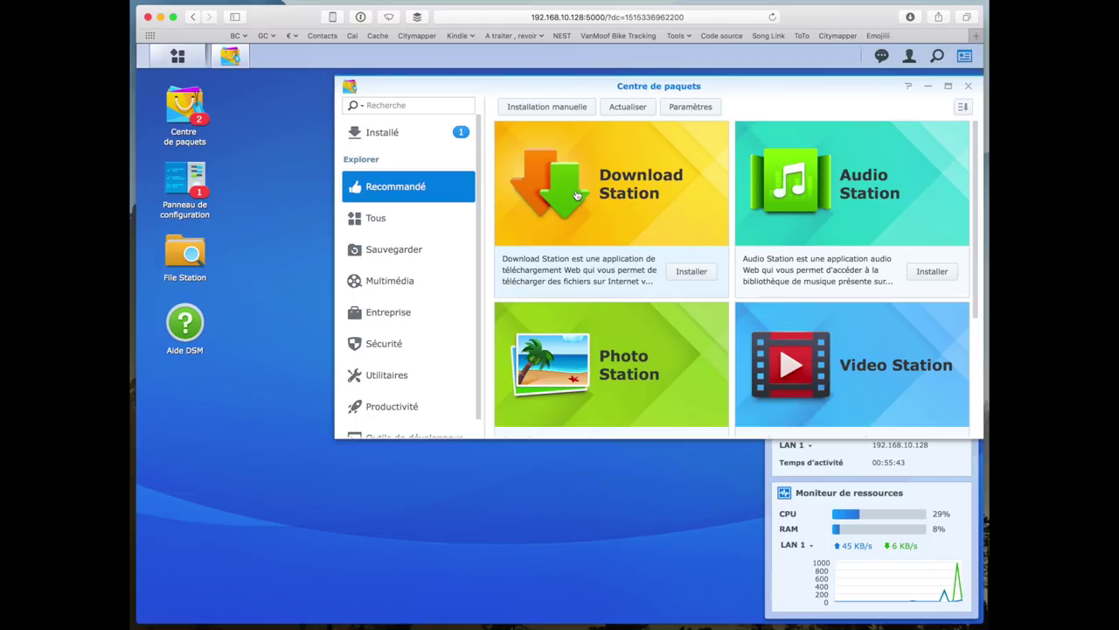
# - View Download Station's details, then open Audio Station and start installing it
pyautogui.click(711, 272)
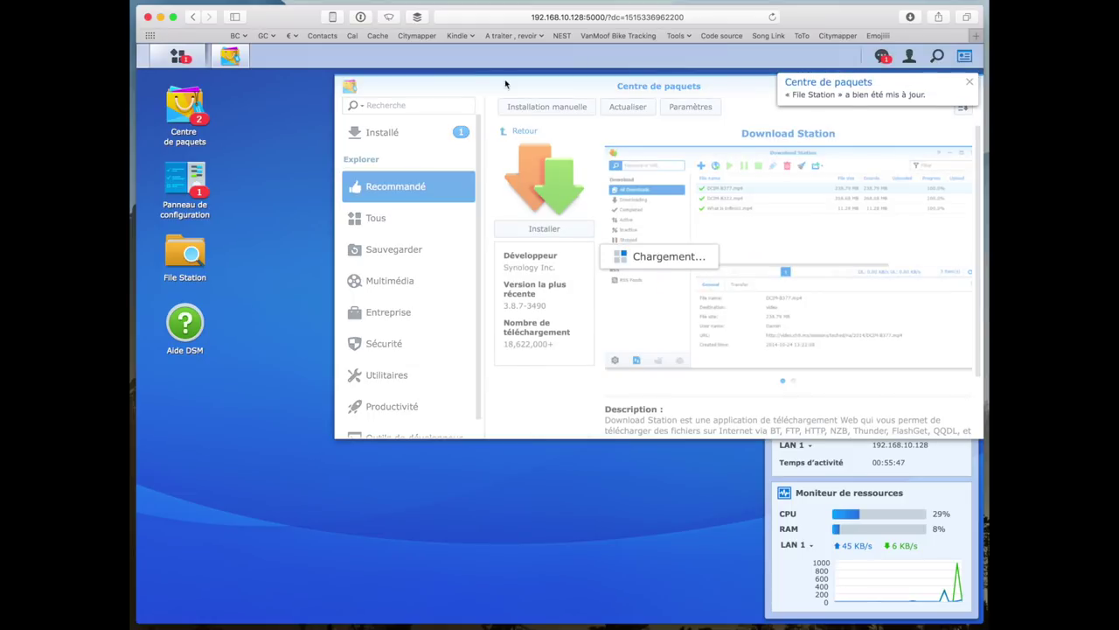
pyautogui.click(523, 132)
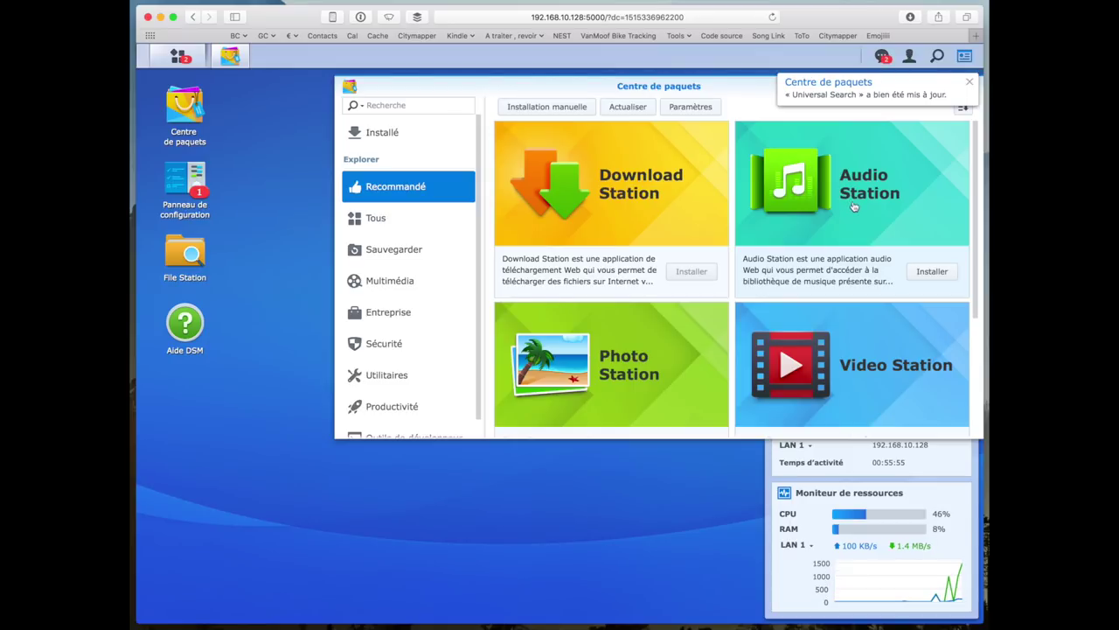
pyautogui.click(855, 207)
pyautogui.click(562, 232)
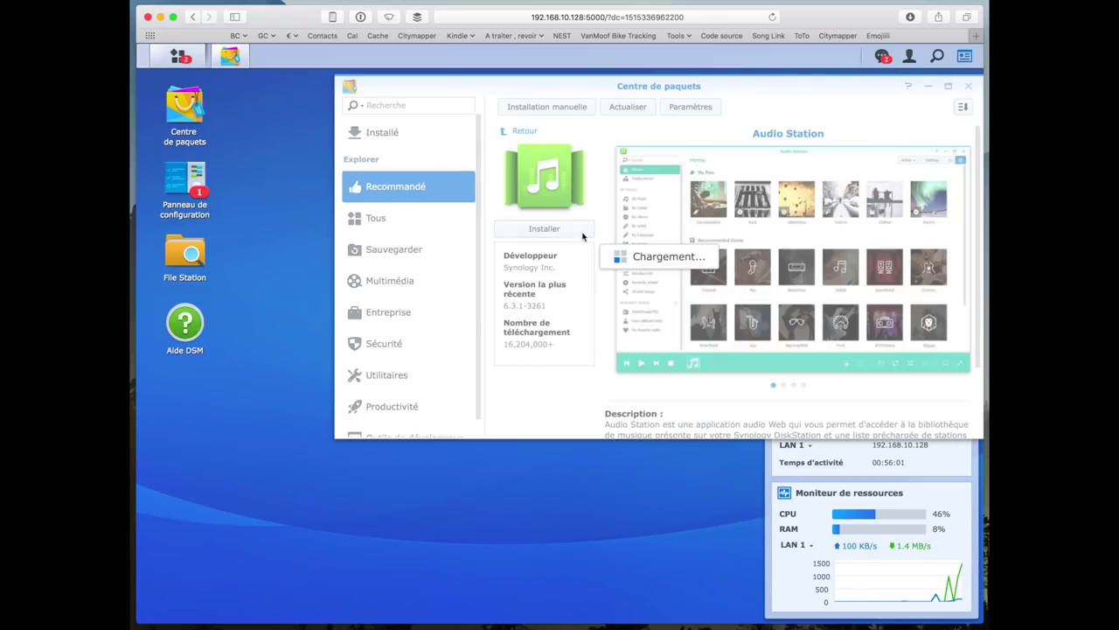
pyautogui.click(525, 131)
# - Scroll the recommended grid and look over the Video Station package details
pyautogui.scroll(-3, 679, 350)
pyautogui.scroll(3, 679, 350)
pyautogui.scroll(-1, 680, 350)
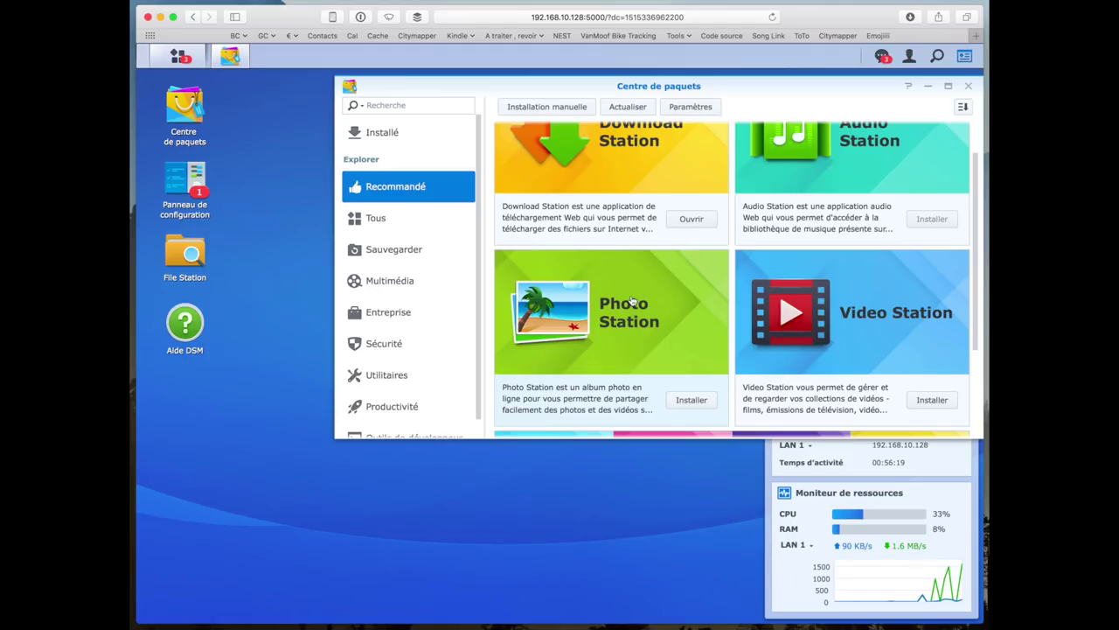
pyautogui.scroll(-2, 632, 299)
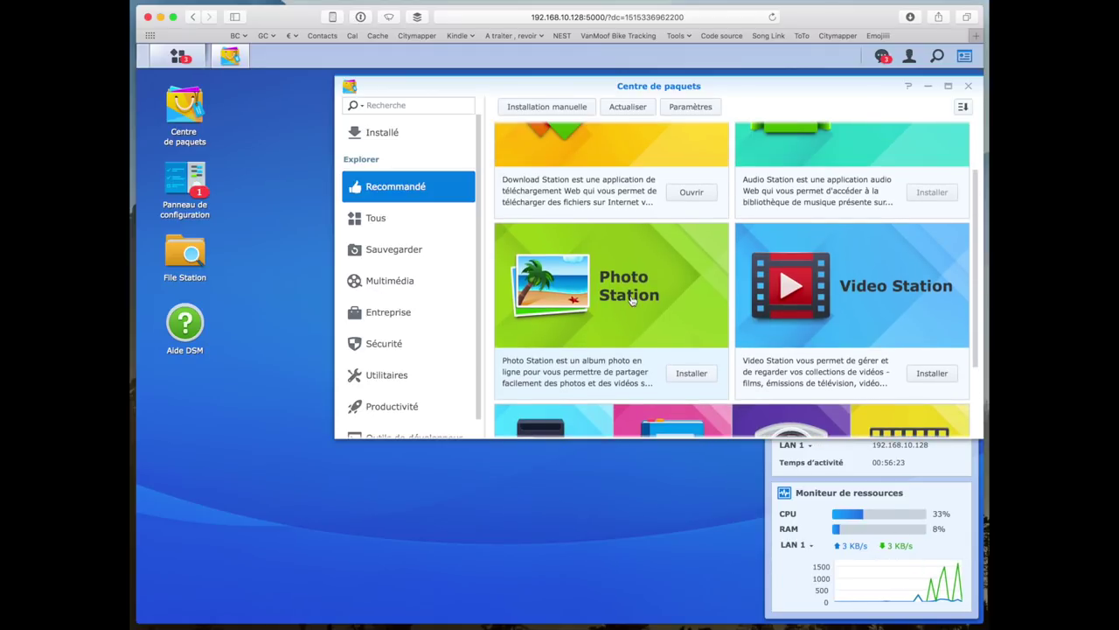
pyautogui.click(898, 297)
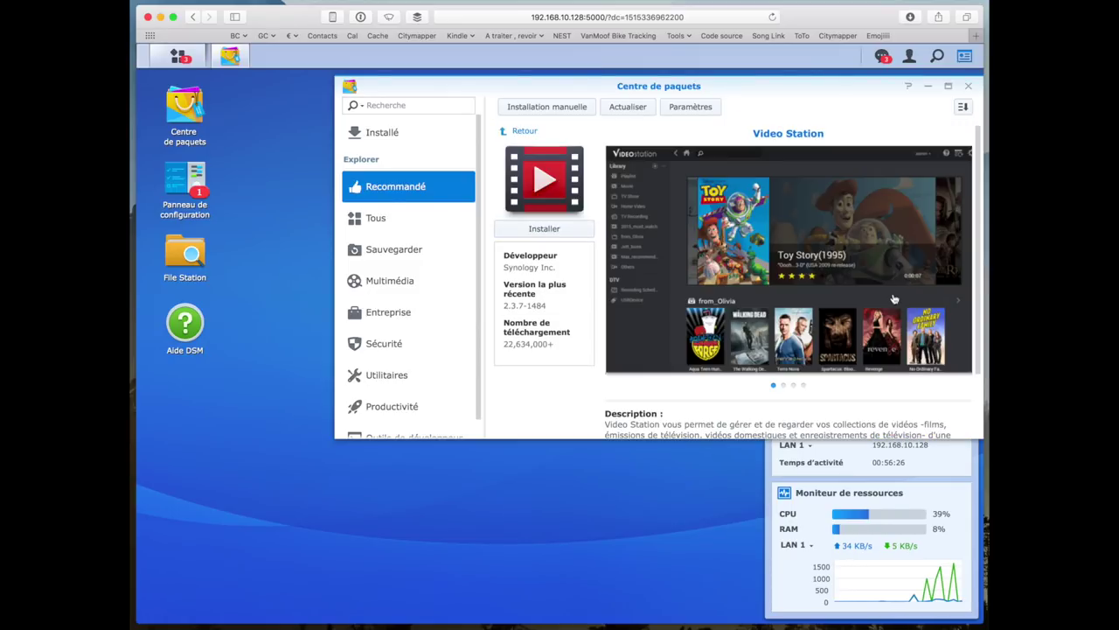
pyautogui.scroll(-2, 735, 253)
pyautogui.scroll(2, 739, 260)
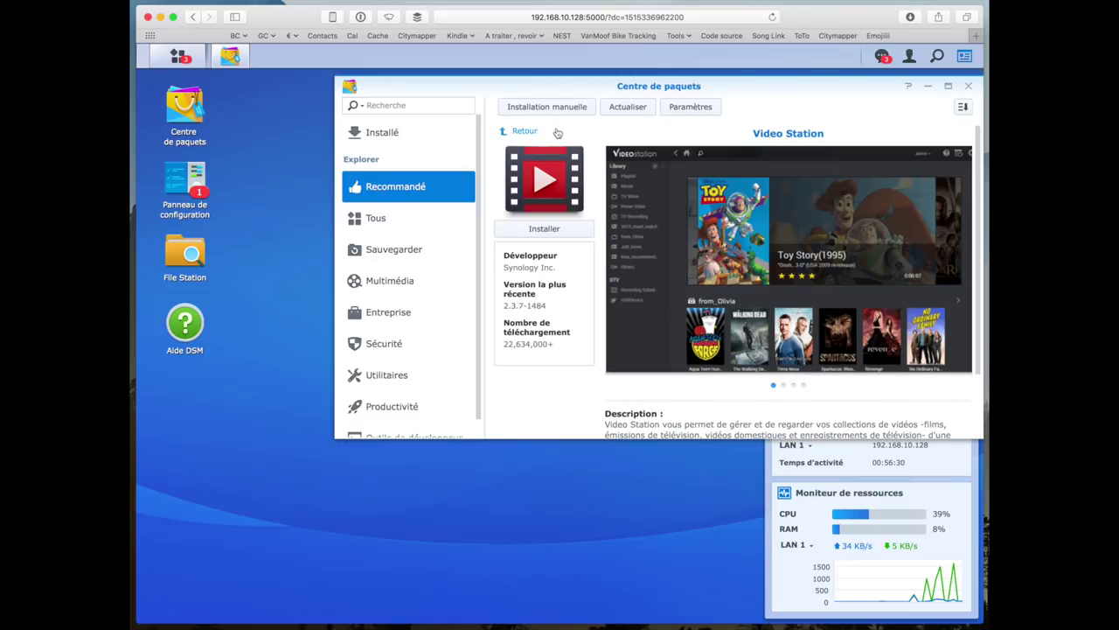
pyautogui.click(523, 130)
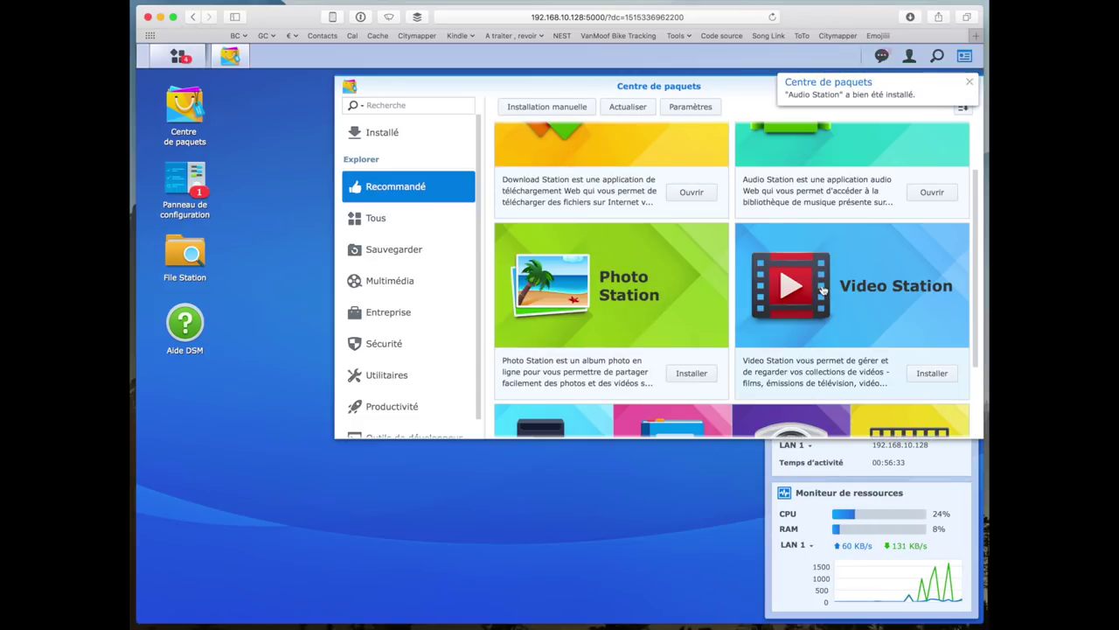
# - Scroll up and down through the recommended package grid
pyautogui.scroll(2, 793, 340)
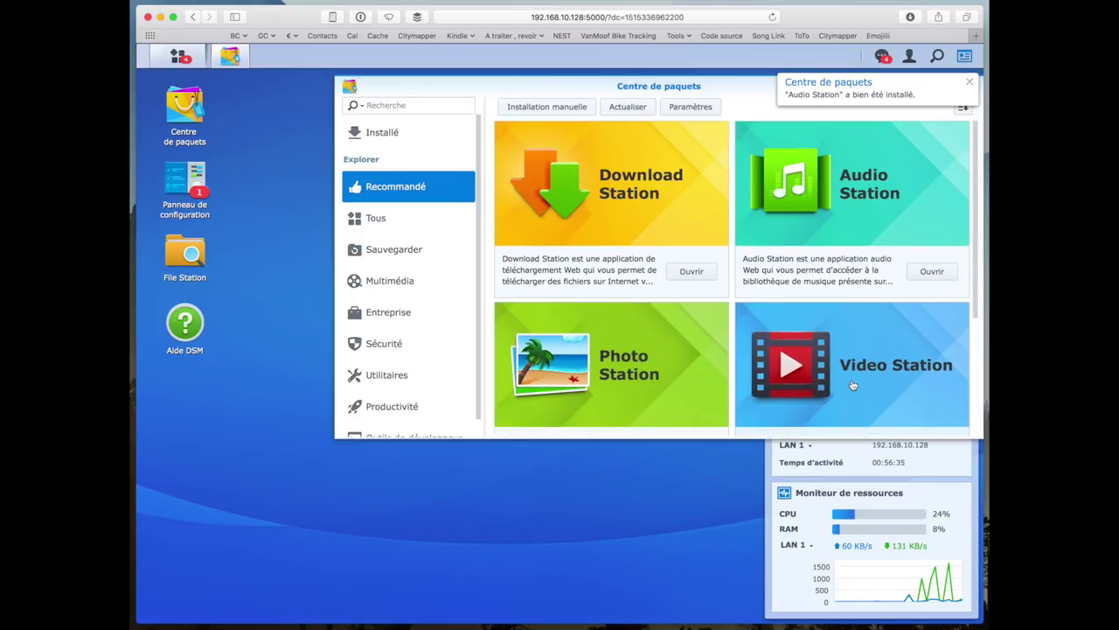
pyautogui.scroll(-1, 822, 375)
pyautogui.scroll(-5, 822, 374)
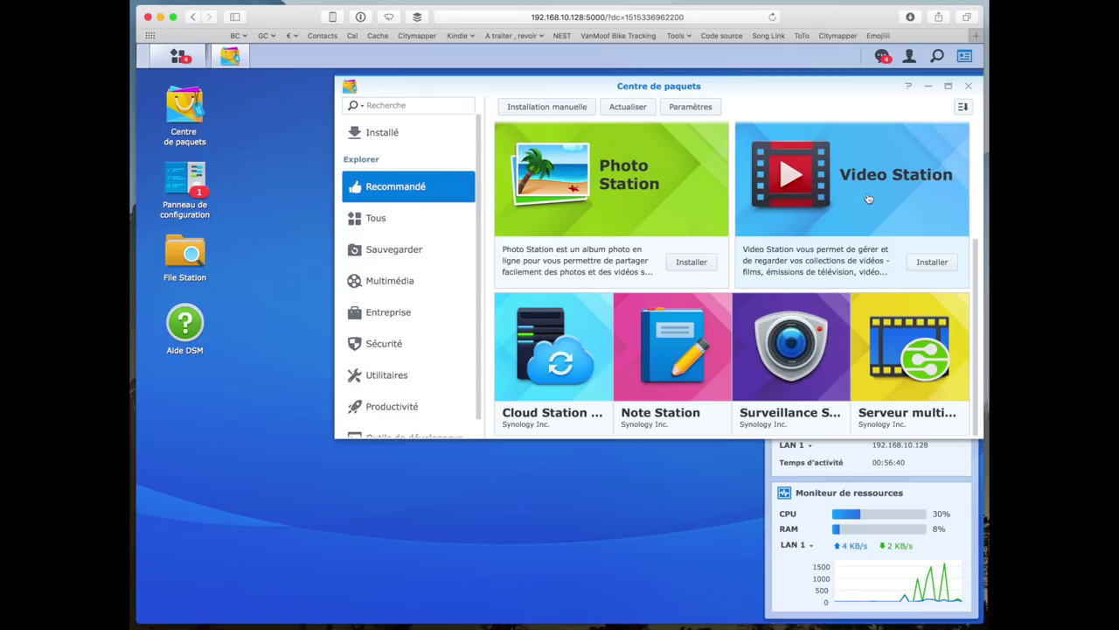
pyautogui.scroll(6, 868, 197)
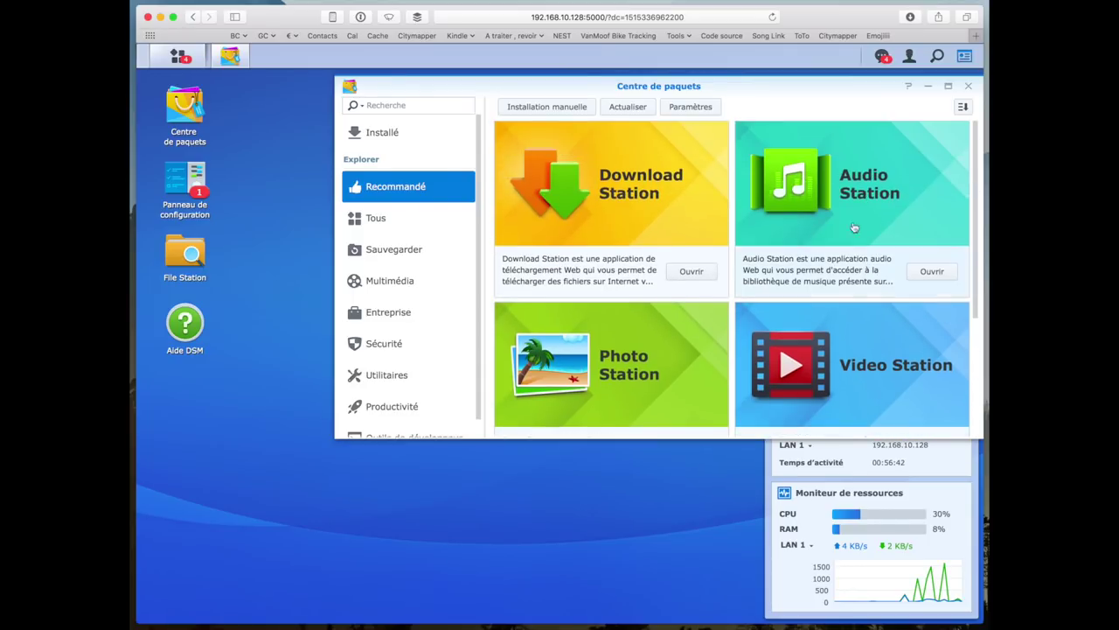
pyautogui.scroll(-6, 708, 322)
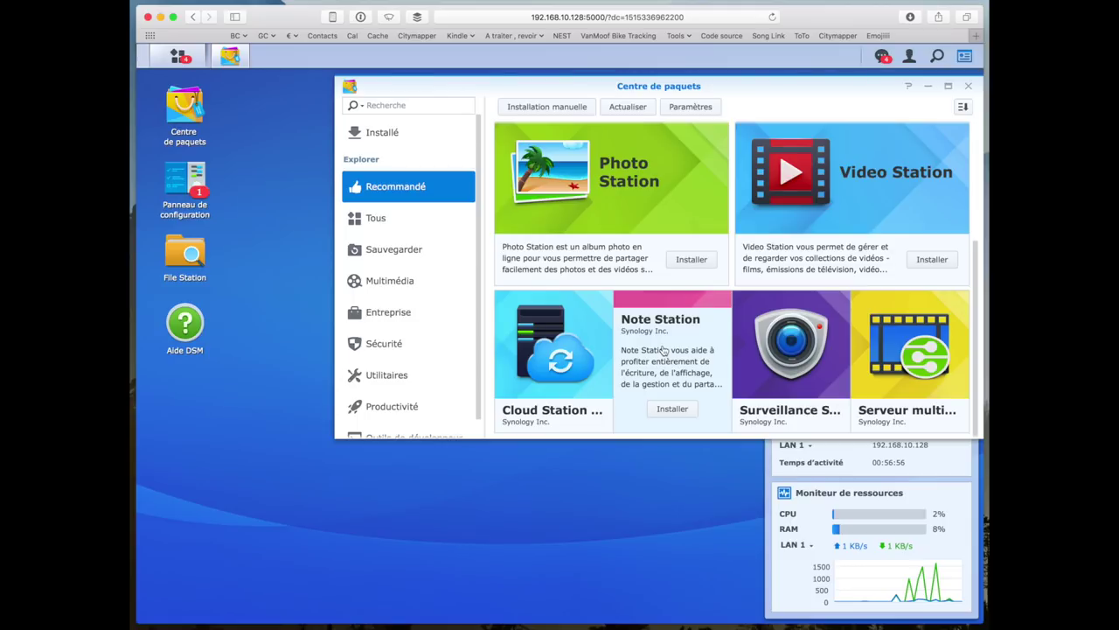
# - Review the Surveillance Station package details and return to the recommended list
pyautogui.click(809, 365)
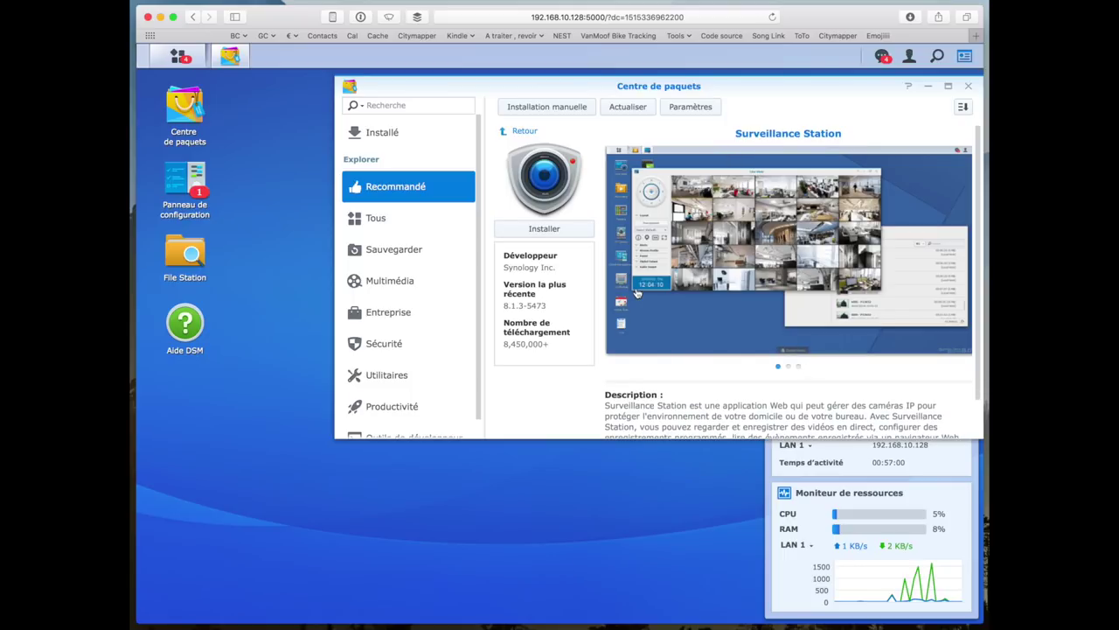
pyautogui.scroll(-2, 637, 293)
pyautogui.scroll(2, 636, 293)
pyautogui.scroll(-2, 636, 293)
pyautogui.scroll(2, 700, 306)
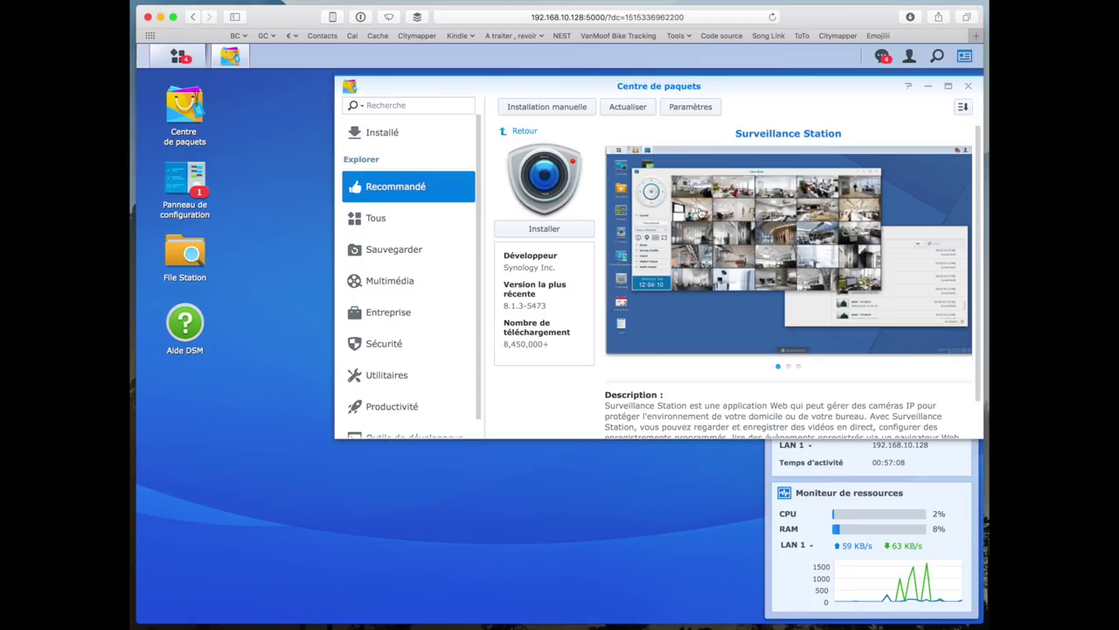
pyautogui.click(524, 132)
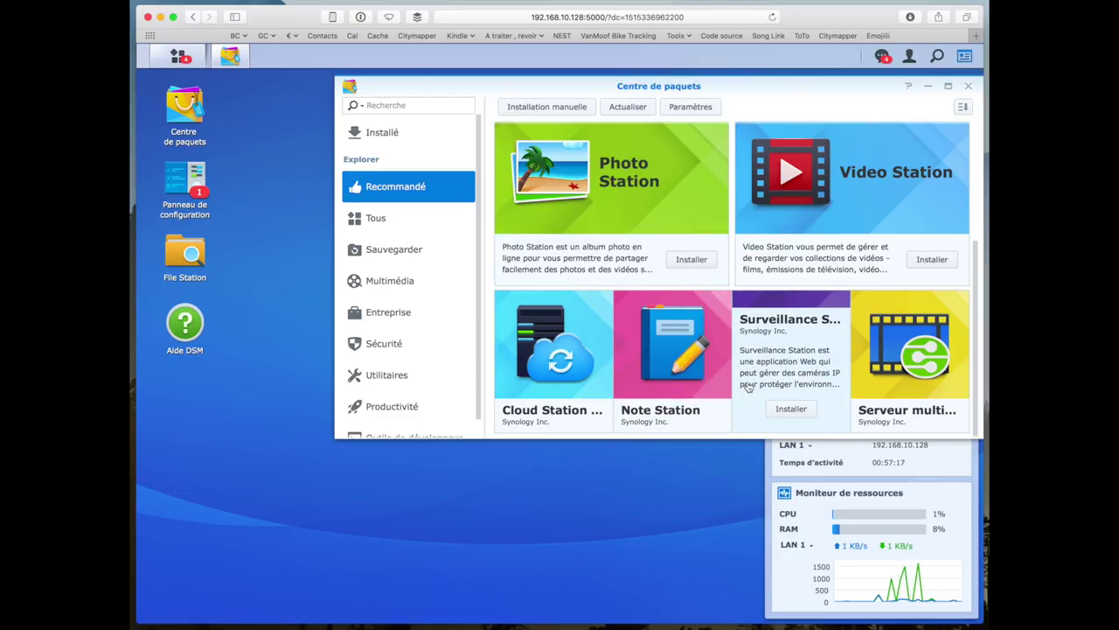
# - Browse the Cloud Station Server details, flipping through its Client List and Log screenshots
pyautogui.moveTo(586, 365)
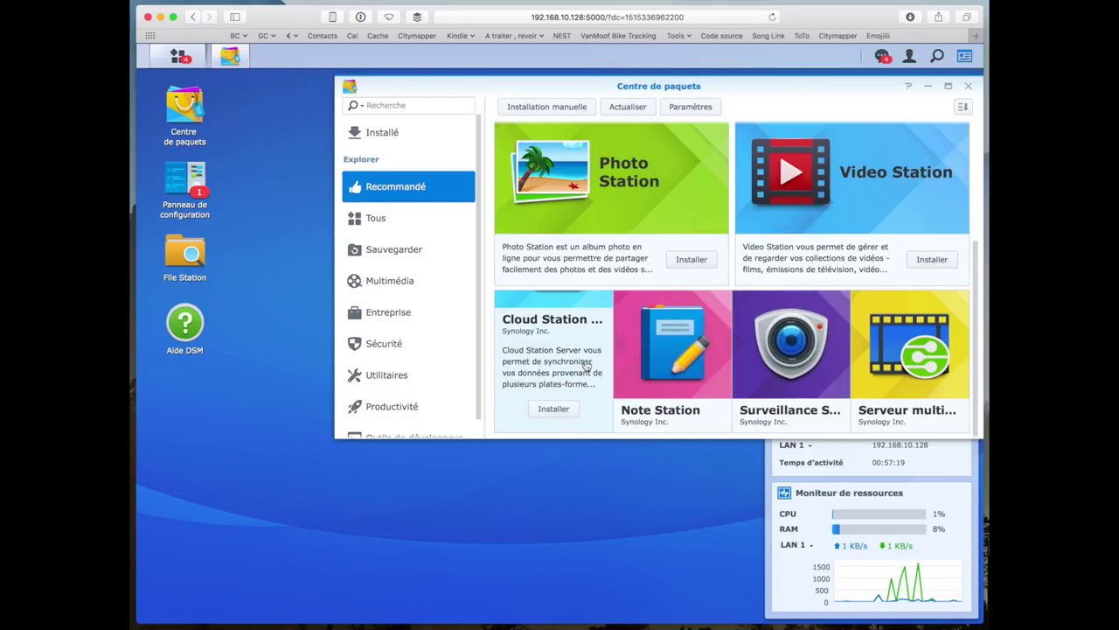
pyautogui.click(581, 361)
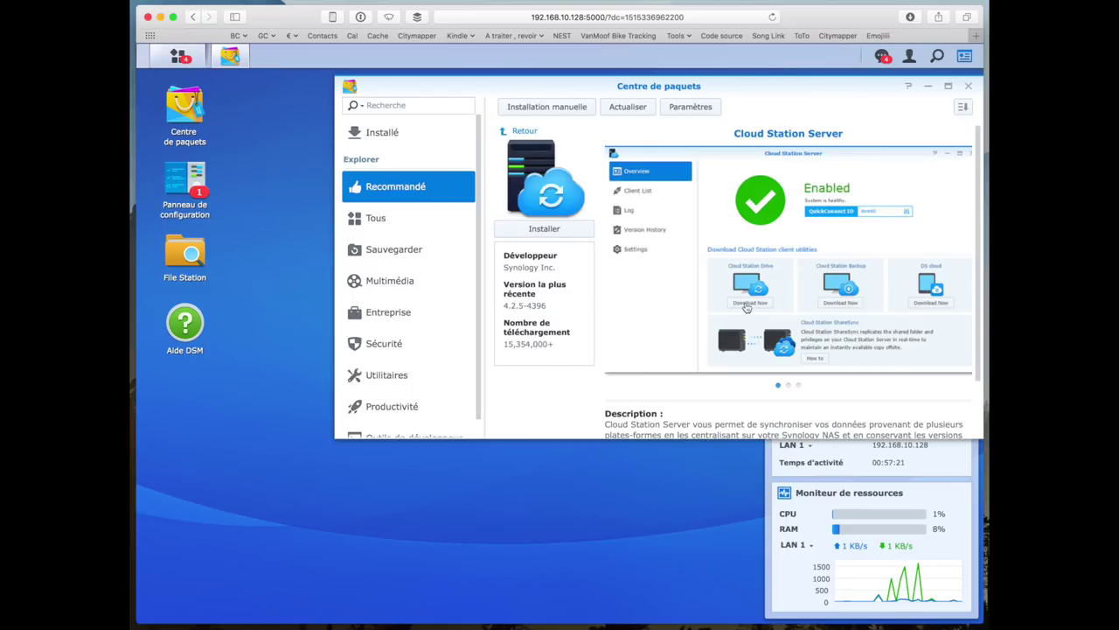
pyautogui.scroll(-2, 746, 308)
pyautogui.scroll(2, 746, 308)
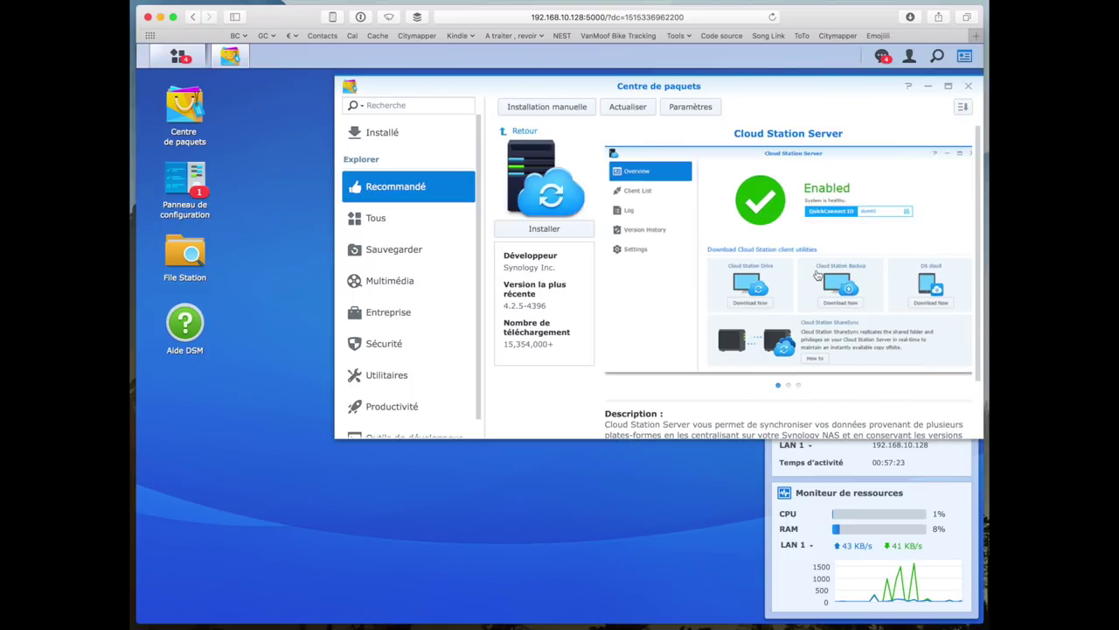
pyautogui.click(788, 386)
pyautogui.click(798, 386)
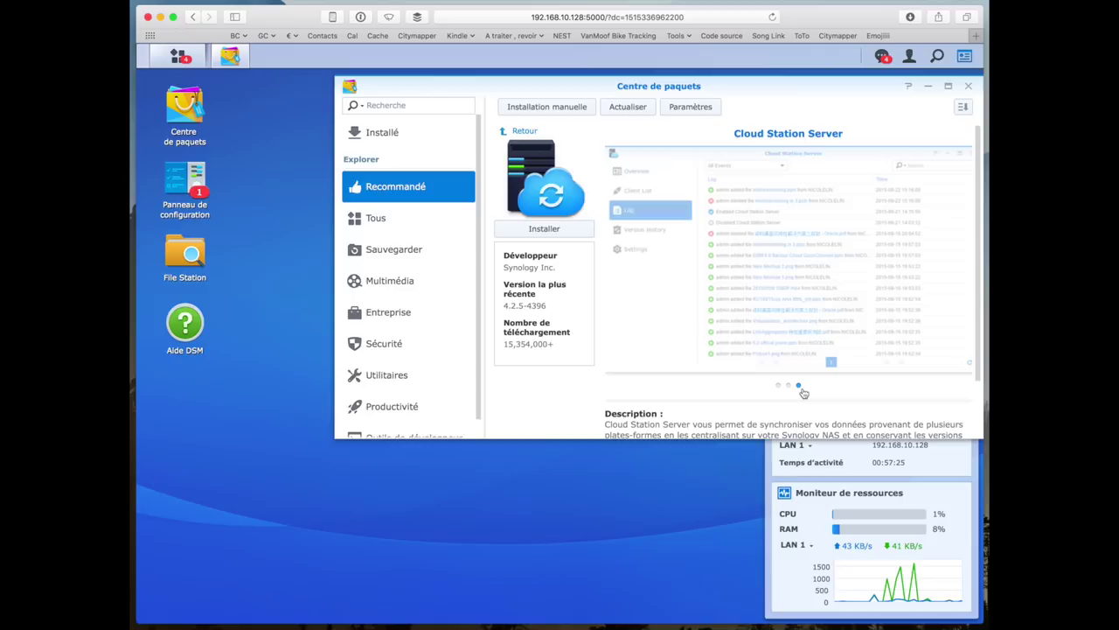
pyautogui.click(788, 385)
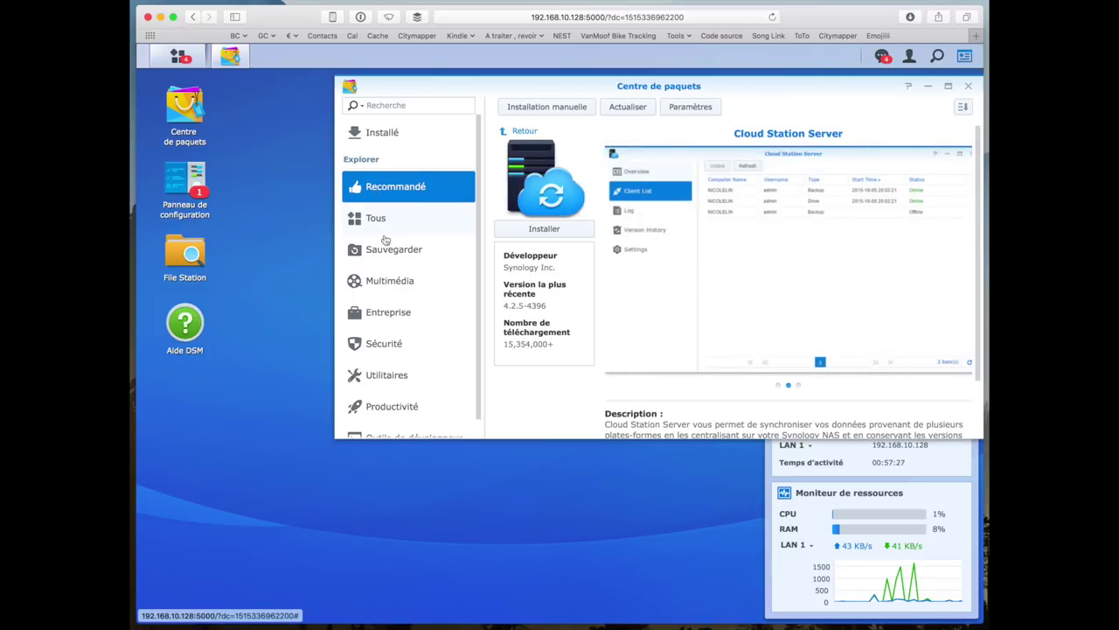
pyautogui.scroll(-1, 402, 345)
# - In the Productivité category, review the Cloud Sync and Cloud Station ShareSync package details
pyautogui.click(396, 393)
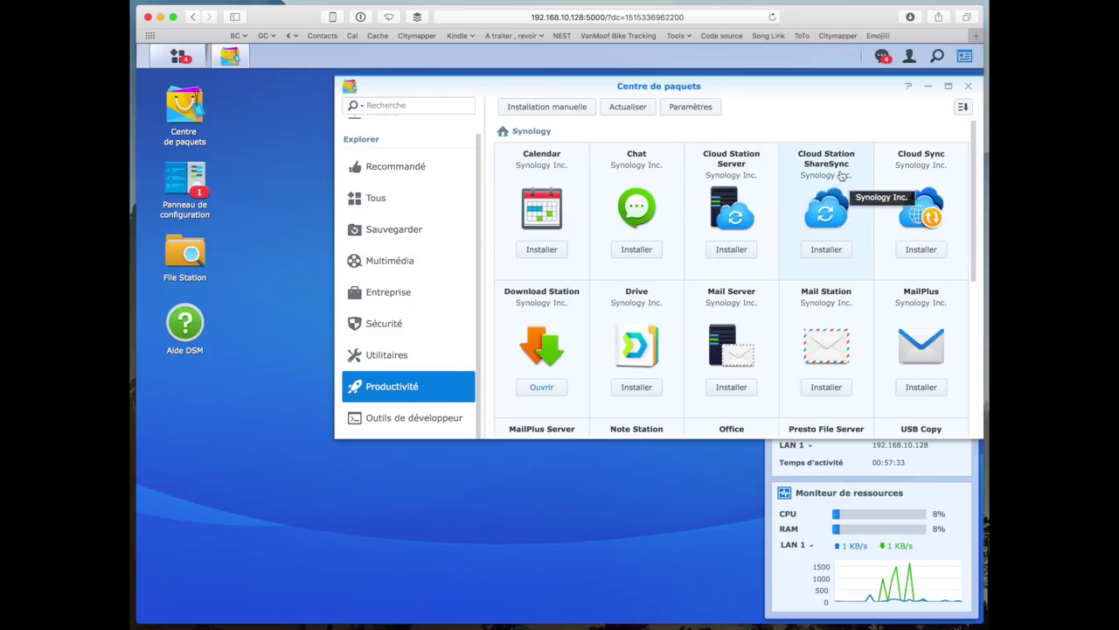
pyautogui.click(918, 171)
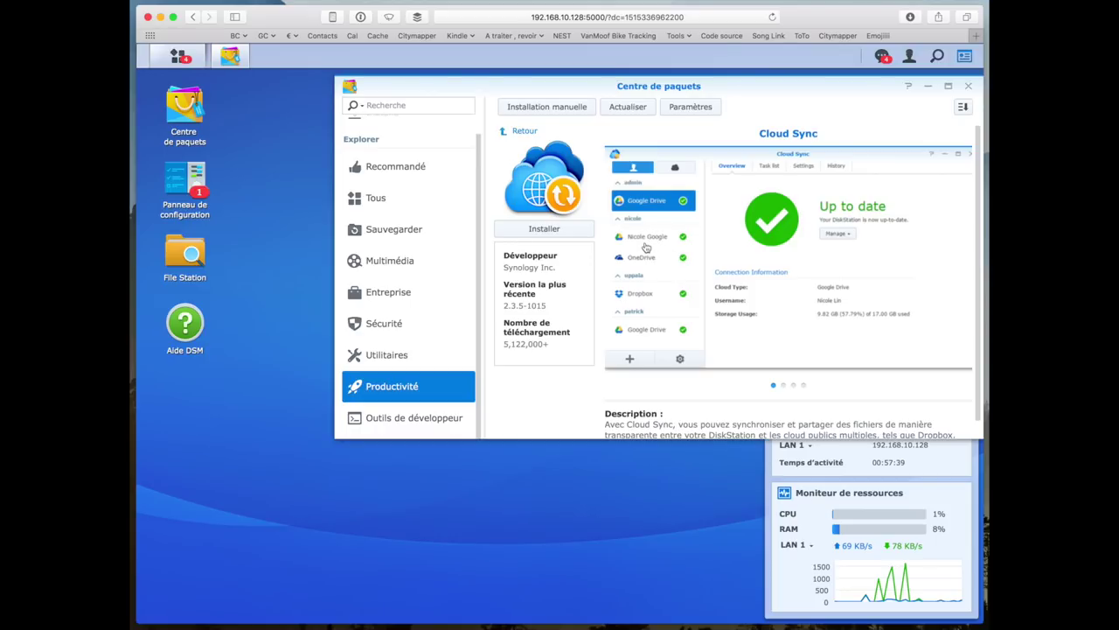
pyautogui.scroll(-1, 647, 372)
pyautogui.scroll(1, 647, 372)
pyautogui.scroll(-1, 672, 287)
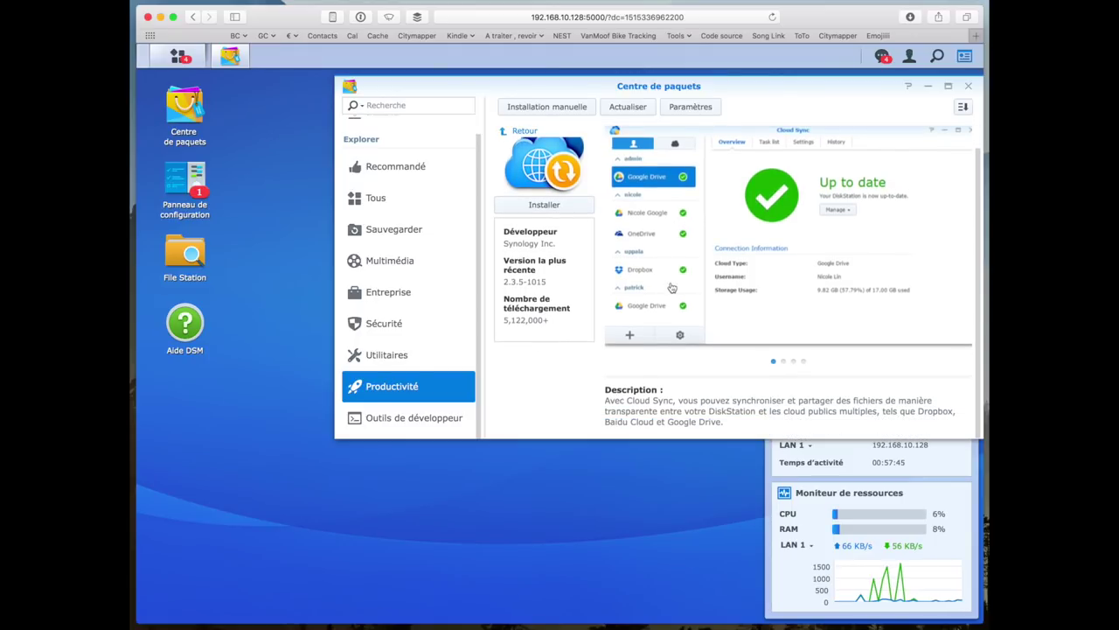
pyautogui.click(524, 132)
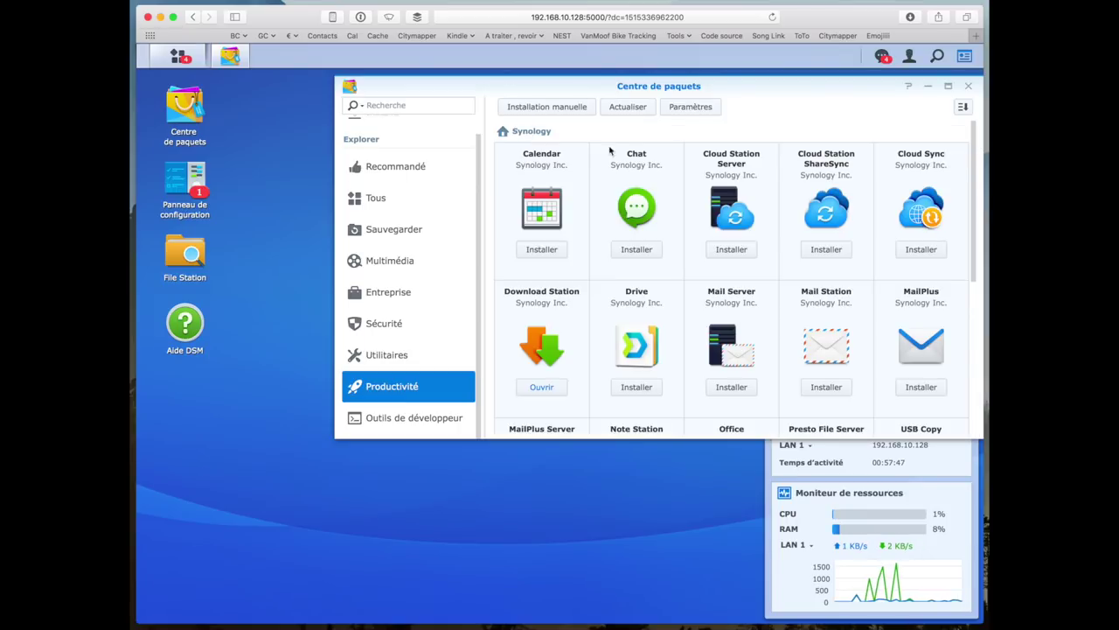
pyautogui.click(826, 197)
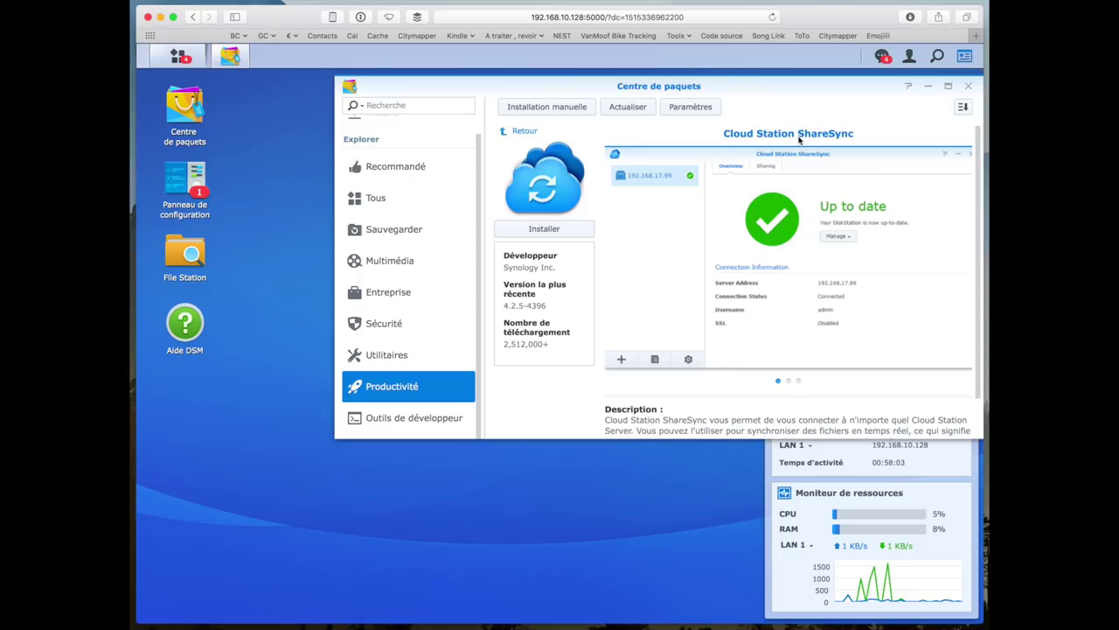
pyautogui.click(524, 132)
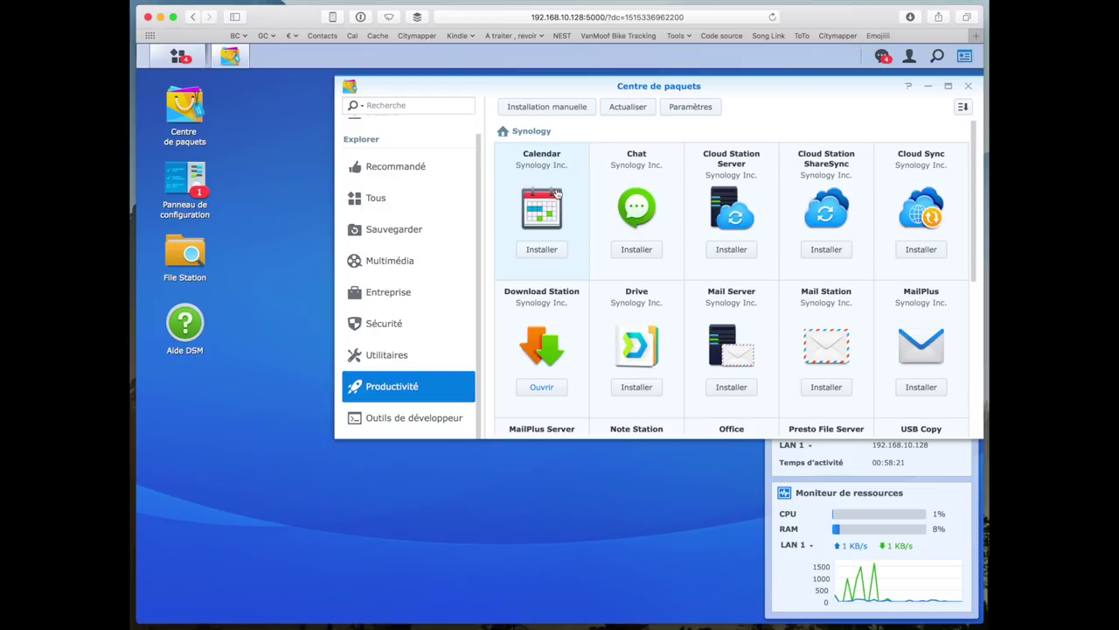
# - Review the Drive package details, then scroll the Productivité list down to Office
pyautogui.click(655, 348)
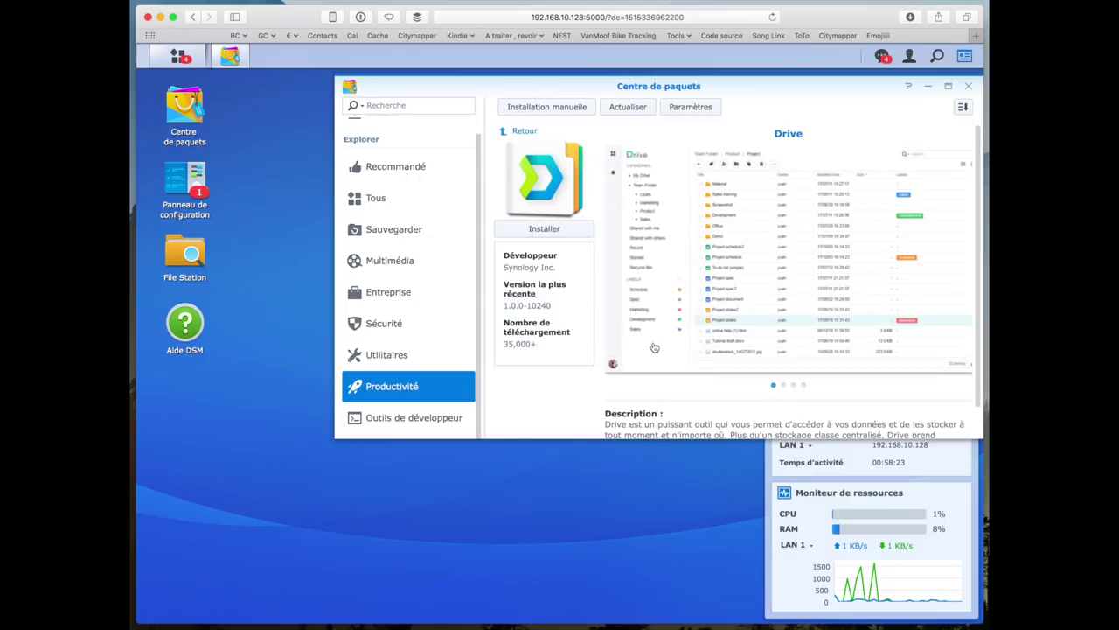
pyautogui.scroll(-2, 665, 341)
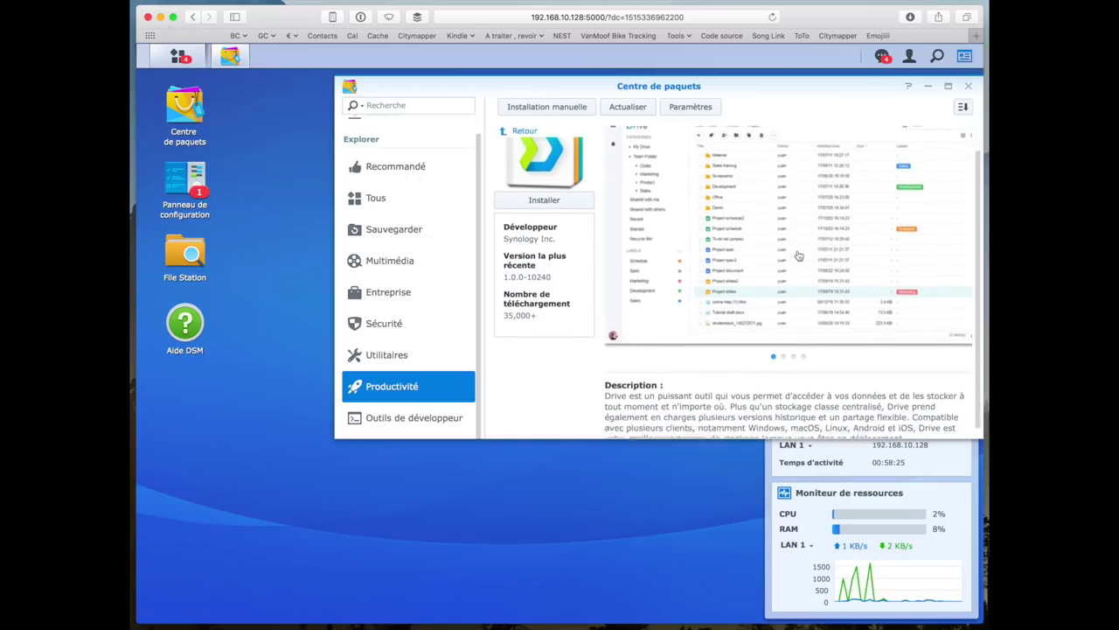
pyautogui.scroll(-1, 798, 255)
pyautogui.scroll(3, 696, 210)
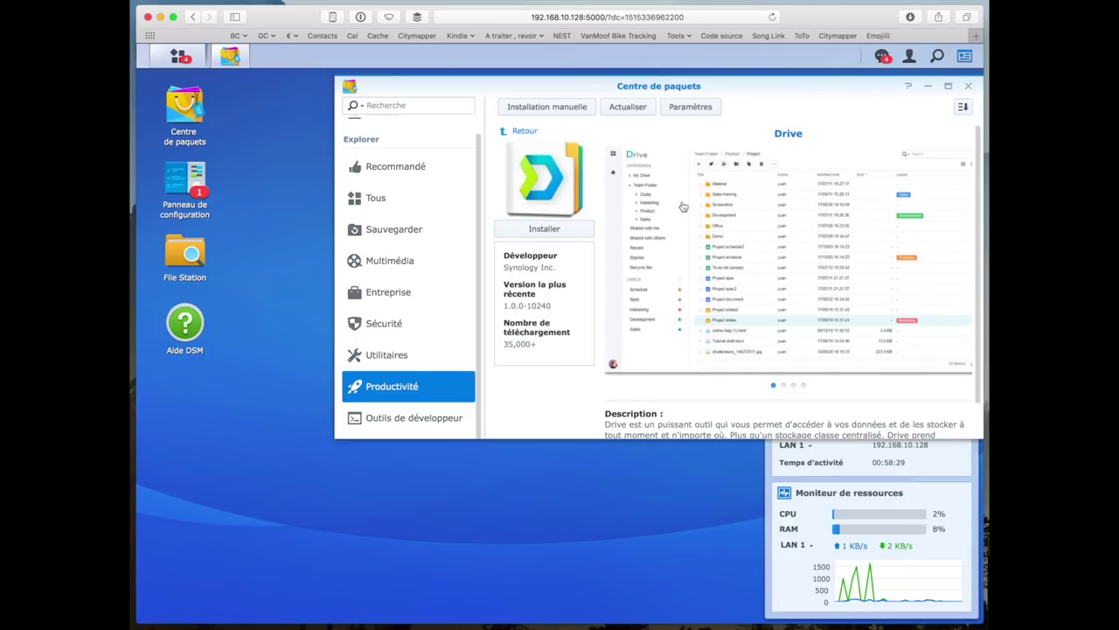
pyautogui.click(521, 130)
pyautogui.scroll(-3, 729, 344)
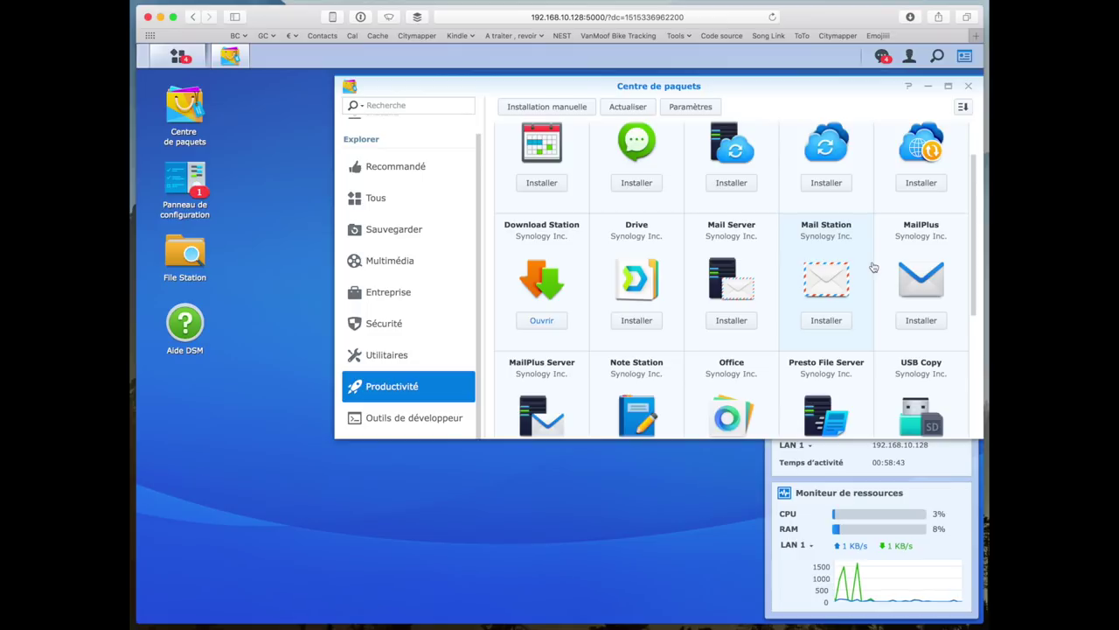
pyautogui.scroll(-2, 874, 267)
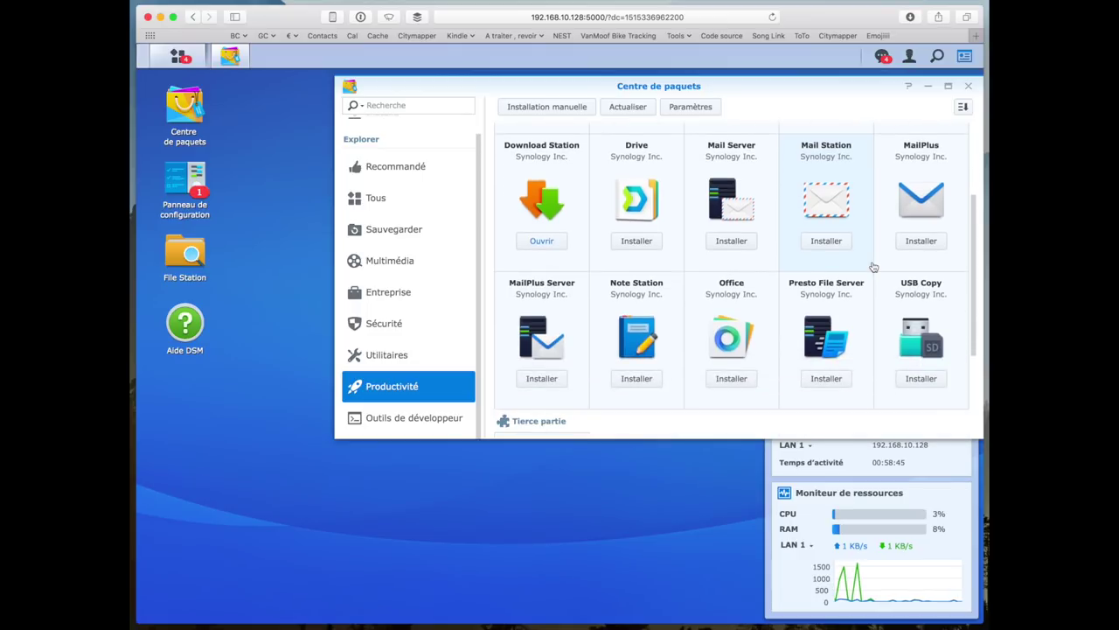
pyautogui.scroll(1, 874, 267)
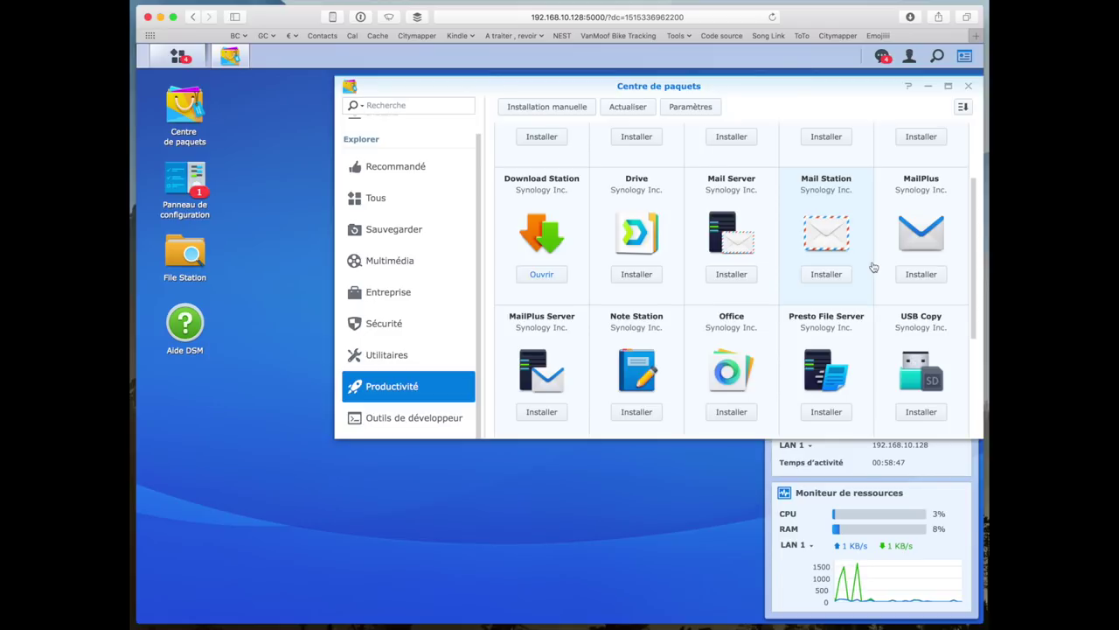
# - Install Office, accepting its required Drive, PHP 7.0 and Node.js v4 dependencies
pyautogui.click(731, 350)
pyautogui.click(525, 233)
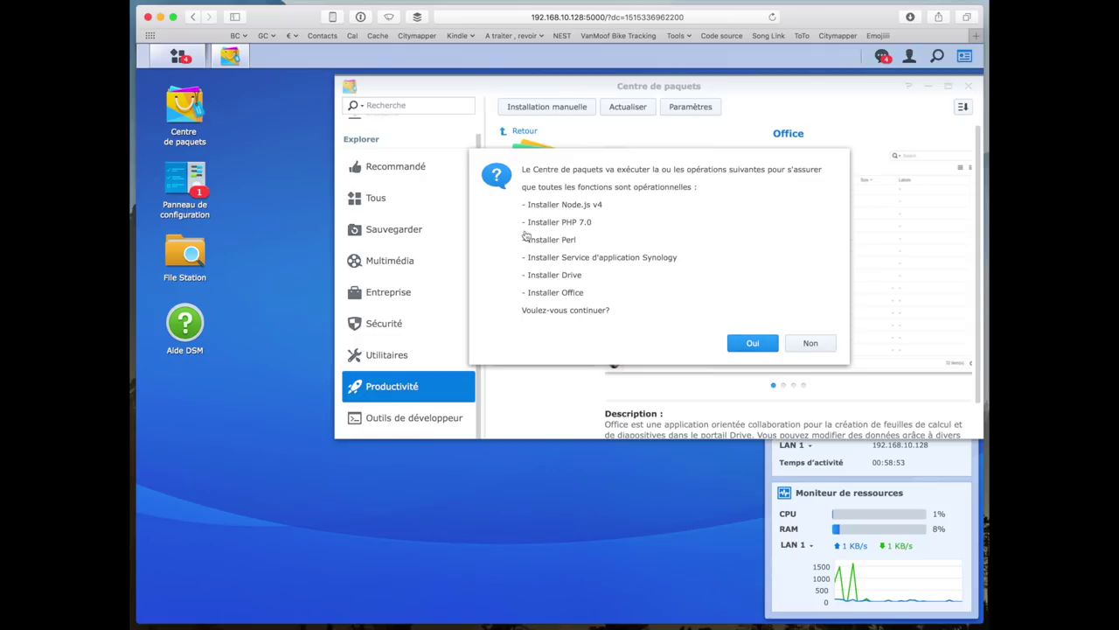
pyautogui.click(774, 341)
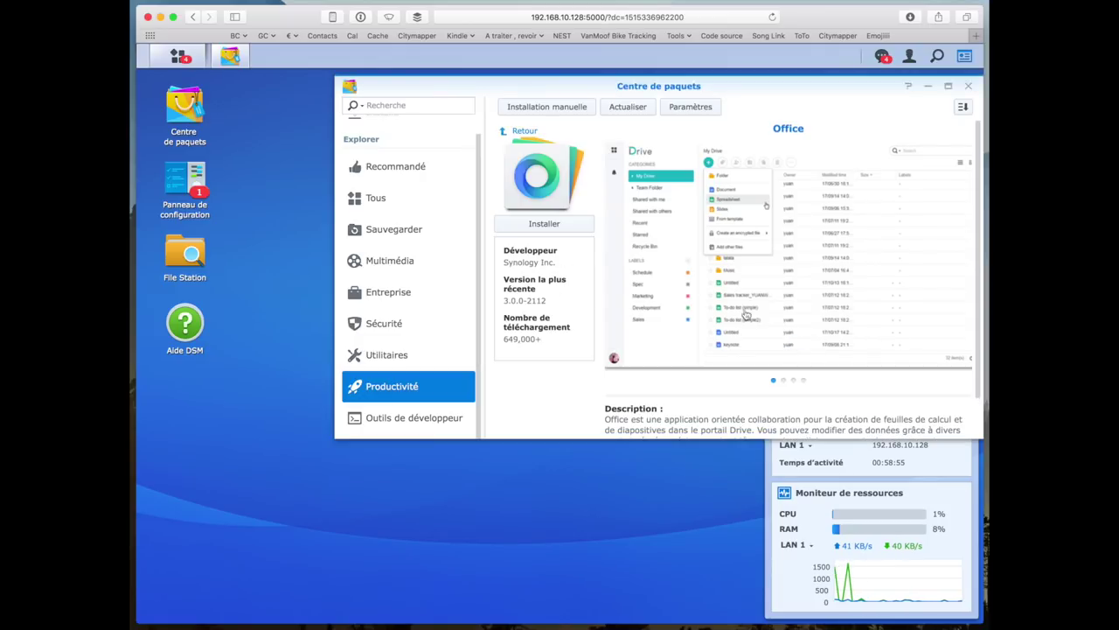
pyautogui.click(524, 133)
pyautogui.scroll(-3, 654, 312)
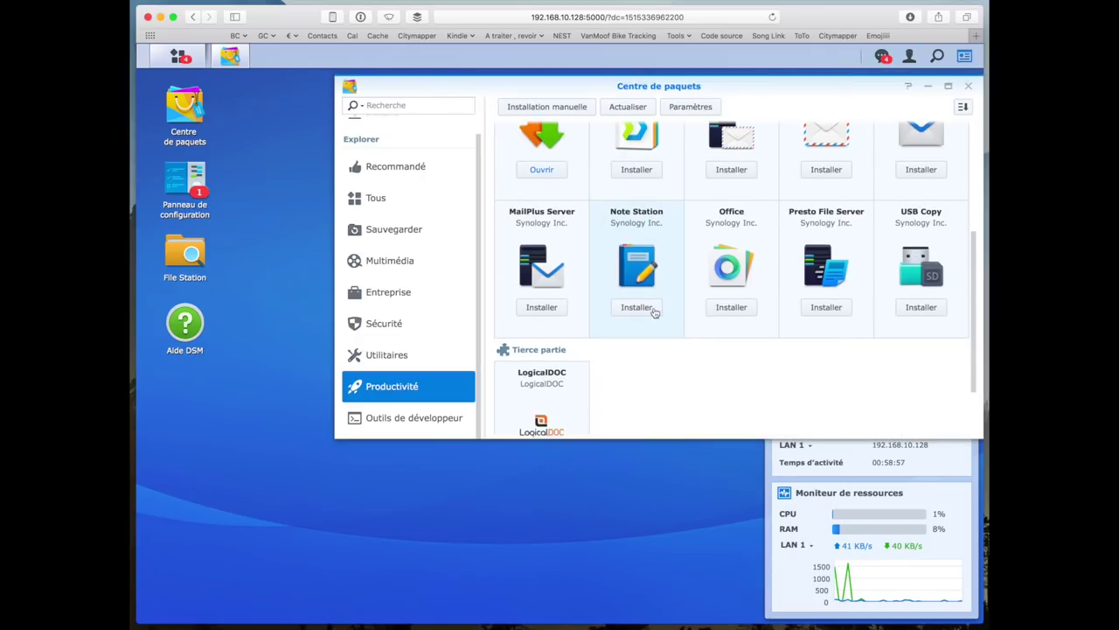
# - Browse the Sauvegarder backup packages, then switch to the Multimédia category
pyautogui.scroll(2, 654, 312)
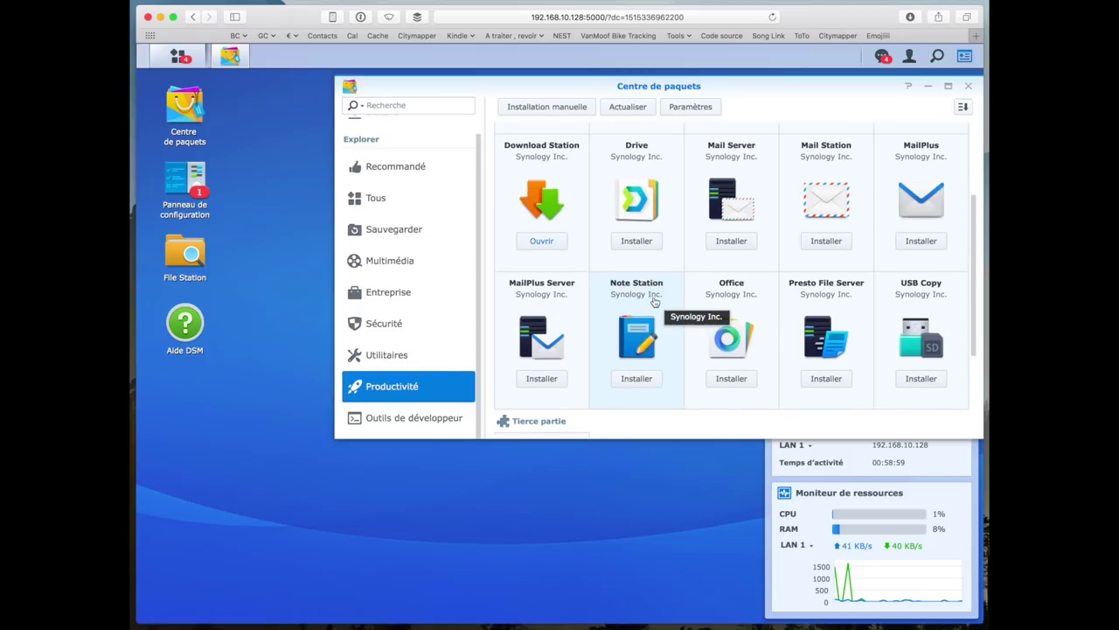
pyautogui.scroll(-4, 654, 301)
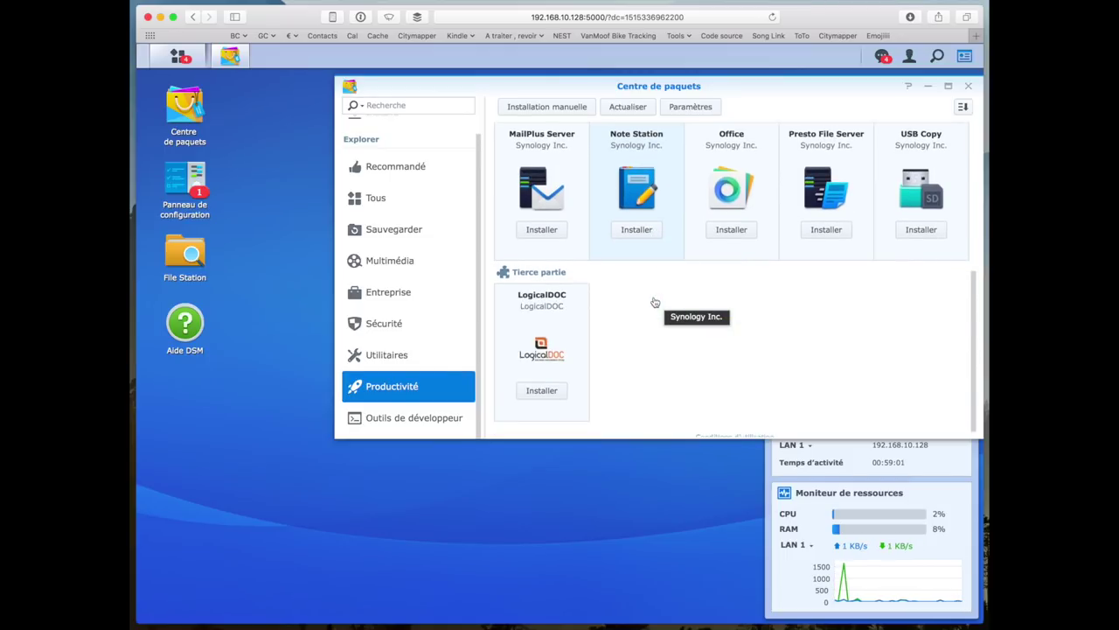
pyautogui.scroll(3, 643, 302)
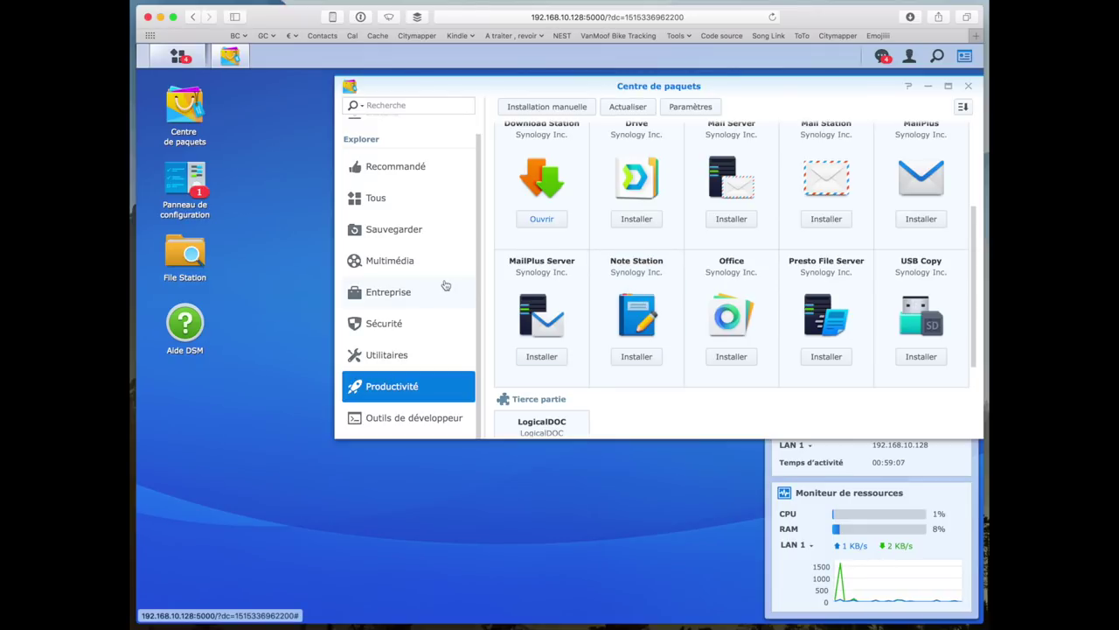
pyautogui.click(399, 234)
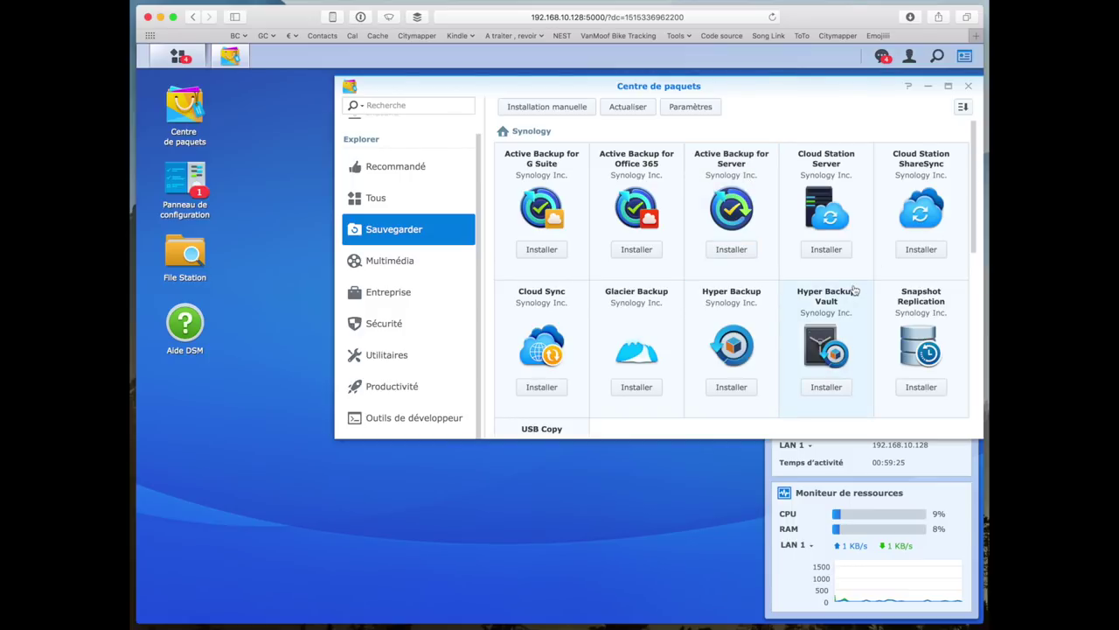
pyautogui.scroll(-2, 744, 285)
pyautogui.scroll(-2, 743, 284)
pyautogui.scroll(4, 743, 284)
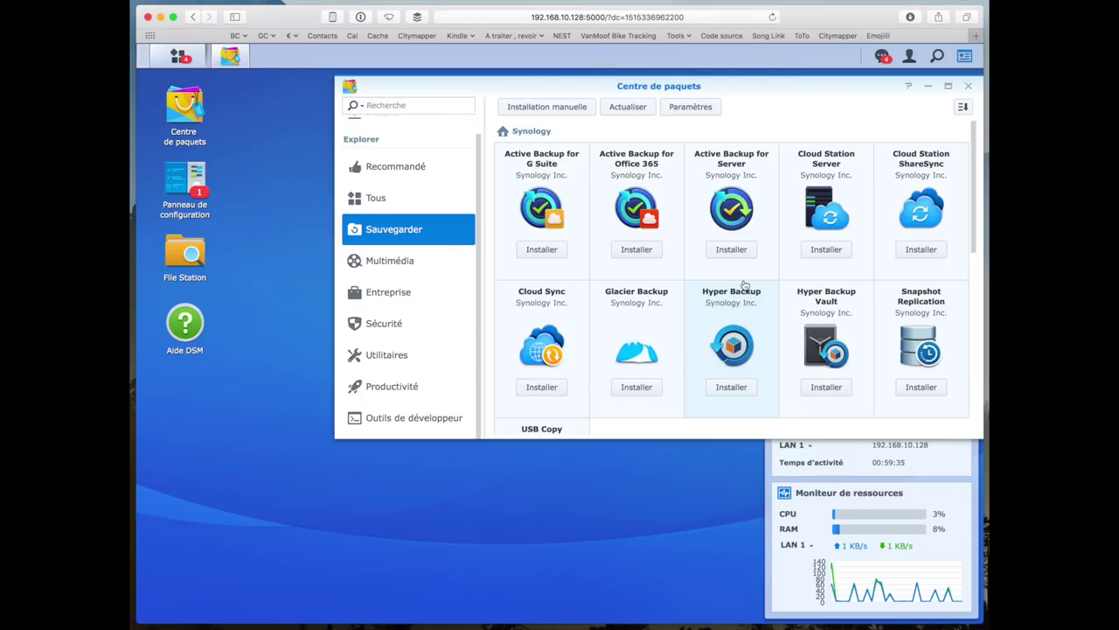
pyautogui.click(411, 265)
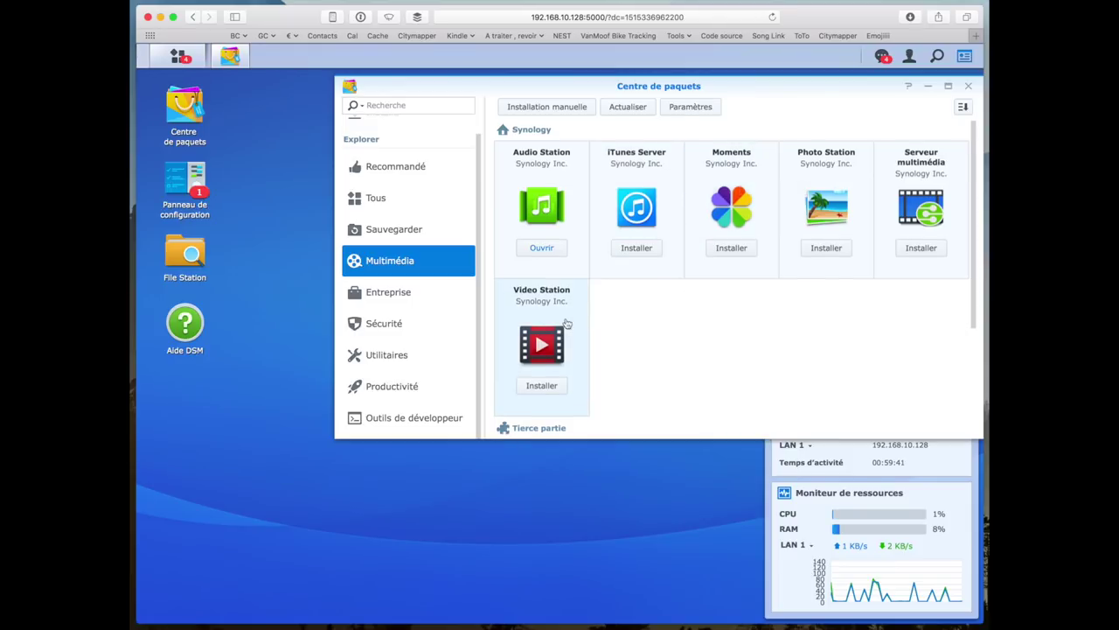
# - Browse the Entreprise and Sécurité packages, then scroll Utilitaires down to Virtual Machine Manager
pyautogui.scroll(-5, 566, 324)
pyautogui.scroll(5, 566, 324)
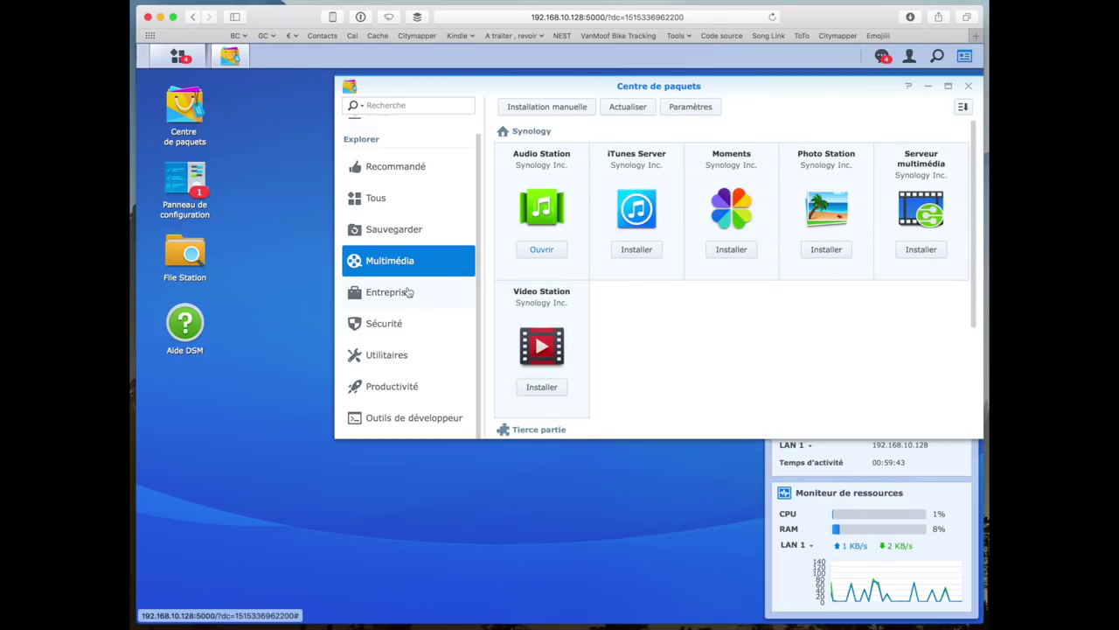
pyautogui.click(388, 292)
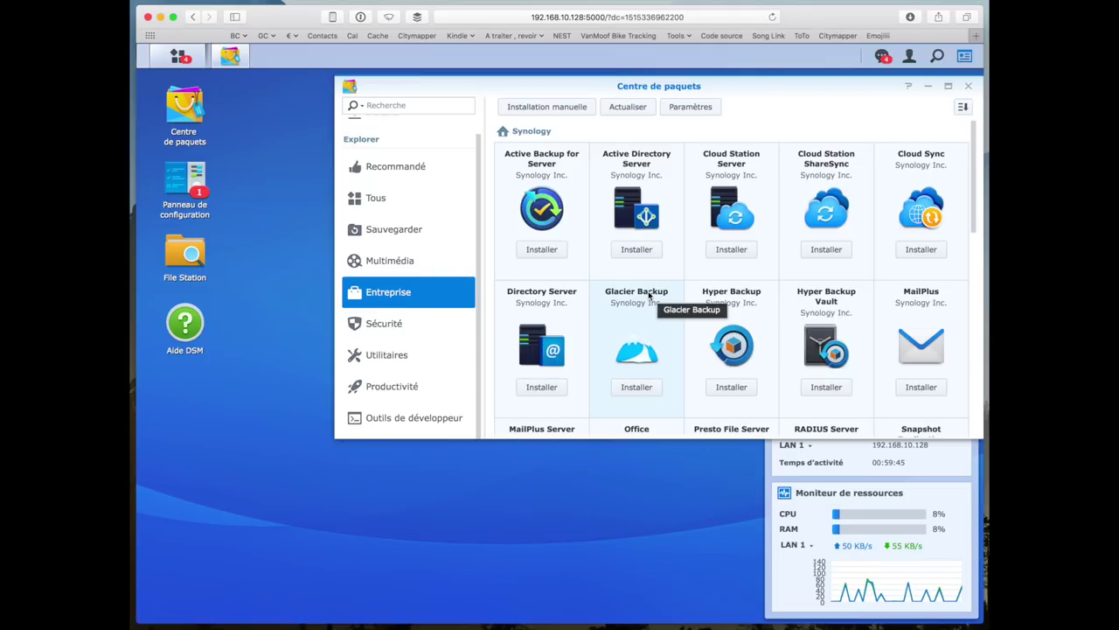
pyautogui.scroll(-1, 649, 296)
pyautogui.scroll(1, 649, 297)
pyautogui.scroll(-10, 649, 297)
pyautogui.scroll(10, 649, 297)
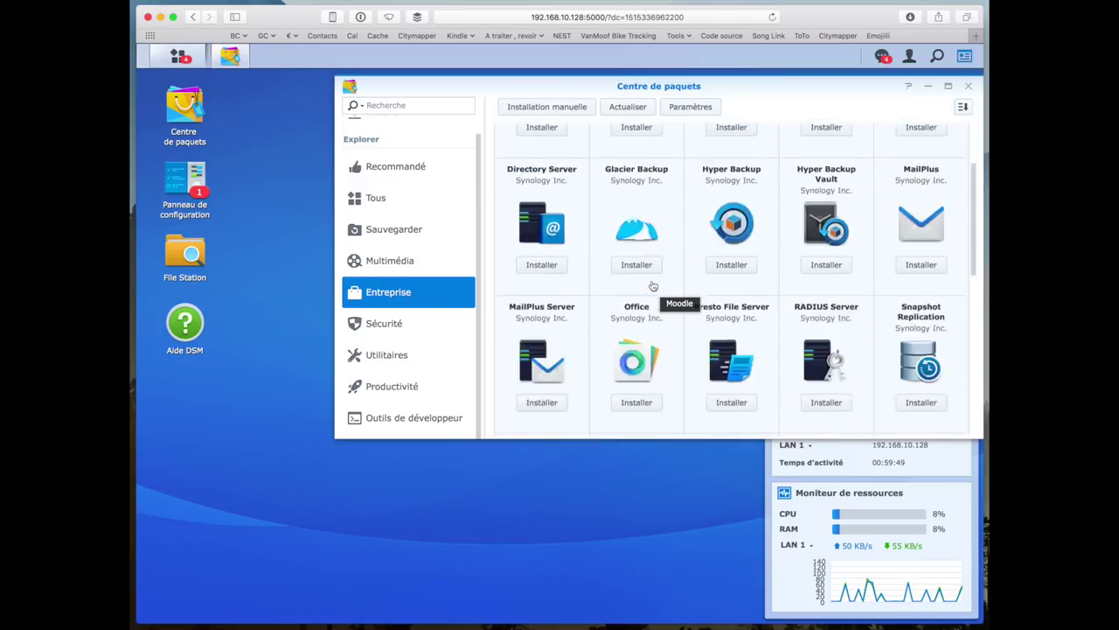
pyautogui.click(418, 323)
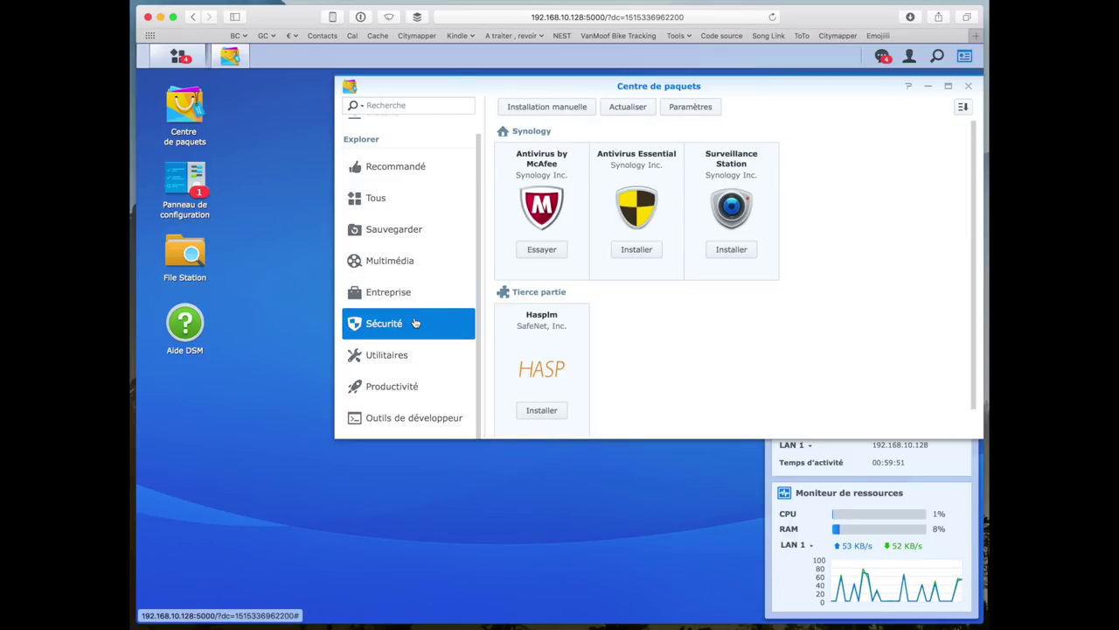
pyautogui.click(422, 368)
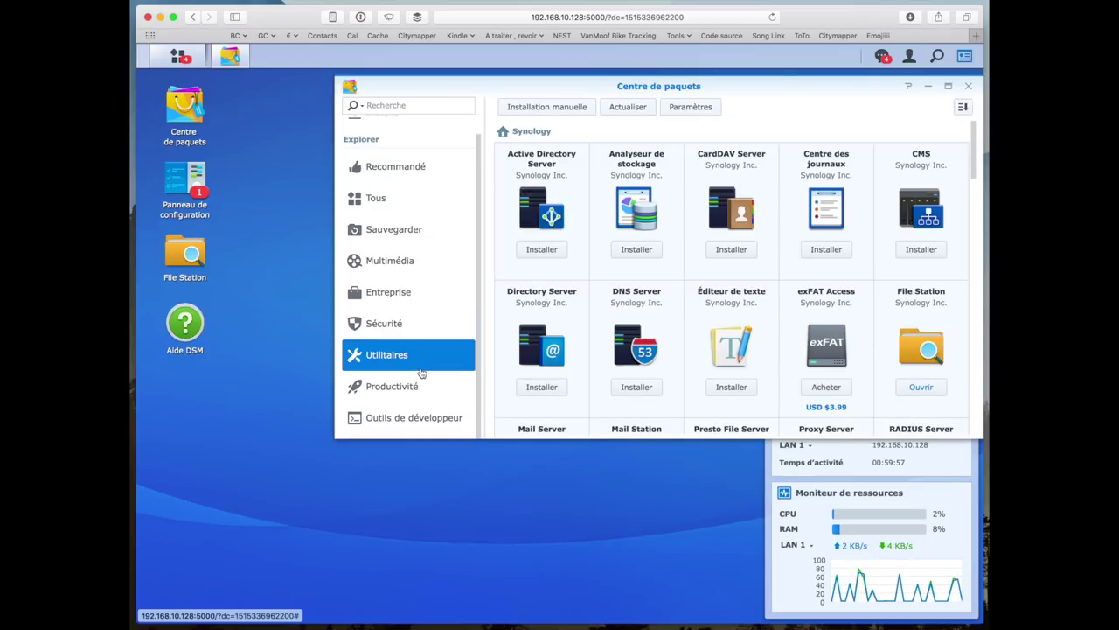
pyautogui.scroll(-10, 675, 309)
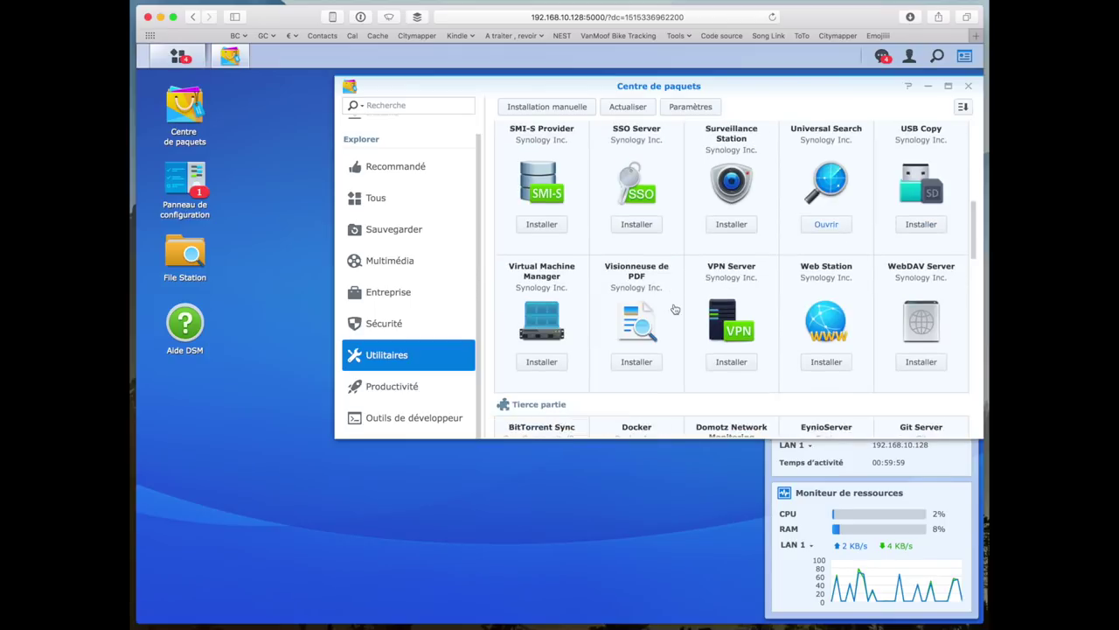
pyautogui.scroll(-5, 675, 308)
# - Search the package catalogue for 'plex', view Plex Media Server's details, then close the Package Center
pyautogui.click(427, 105)
pyautogui.write('plex')
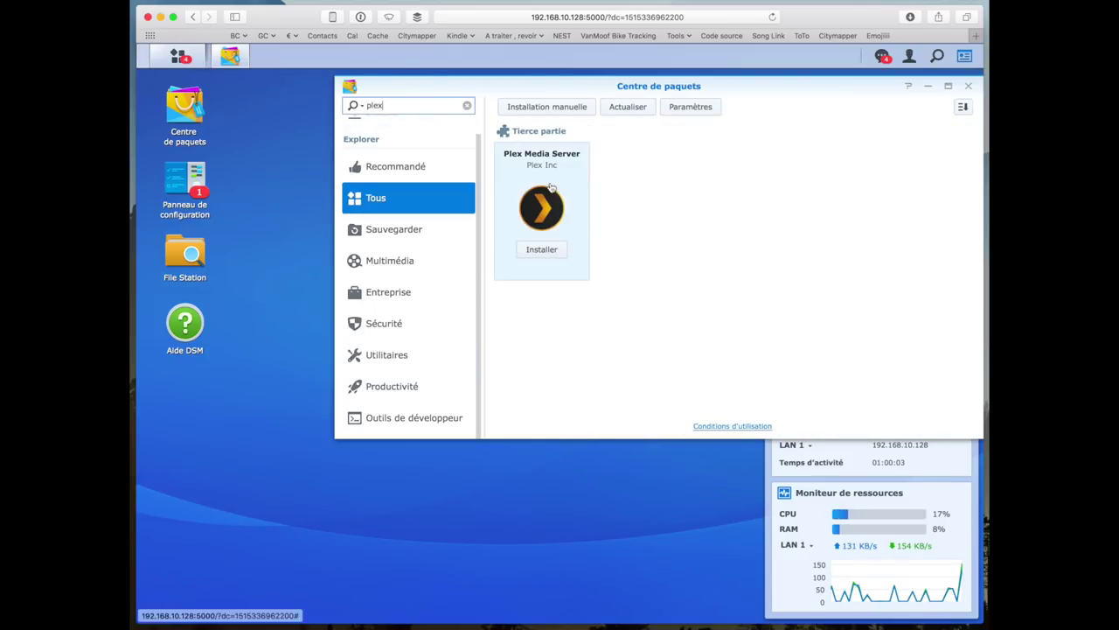
pyautogui.click(548, 190)
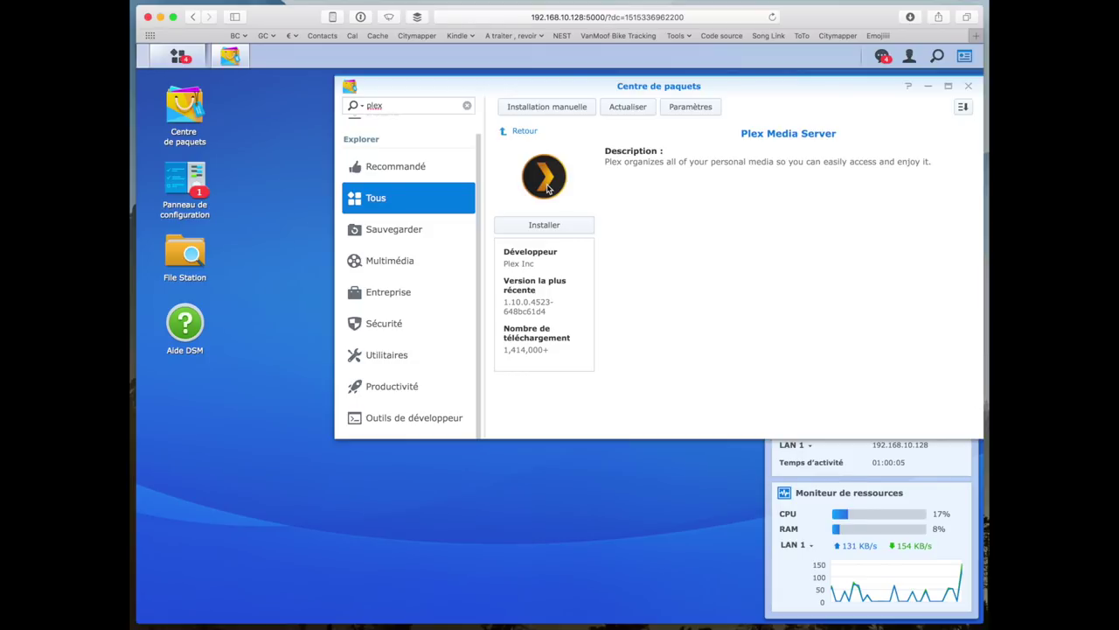
pyautogui.click(968, 86)
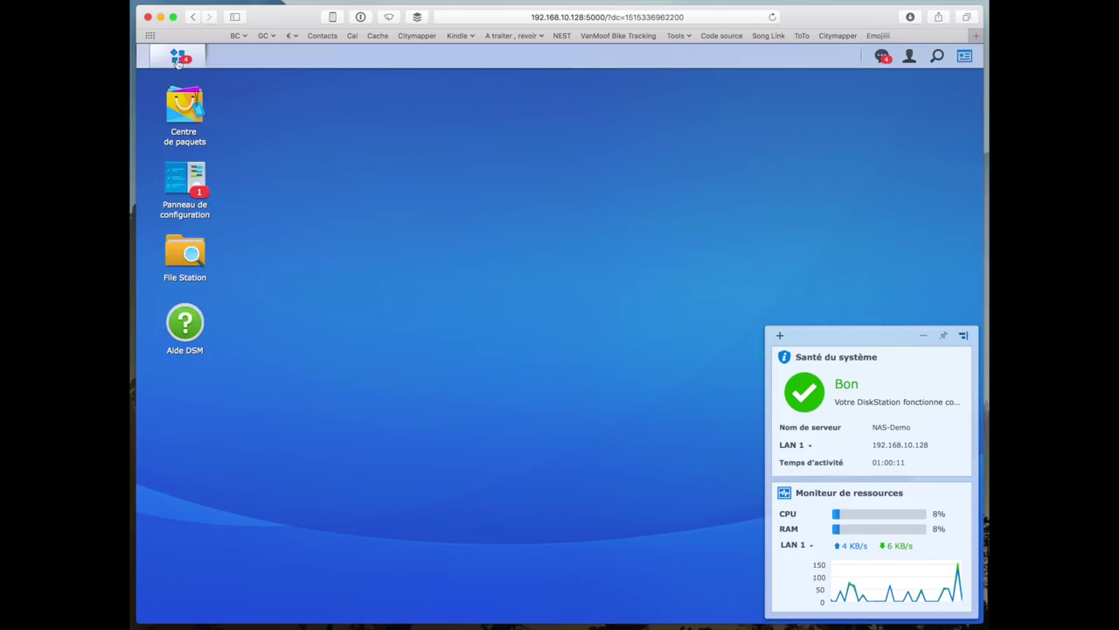
# - Reopen the Package Center and browse the Entreprise packages, from MailPlus Server down to Moodle and Spree
pyautogui.click(187, 105)
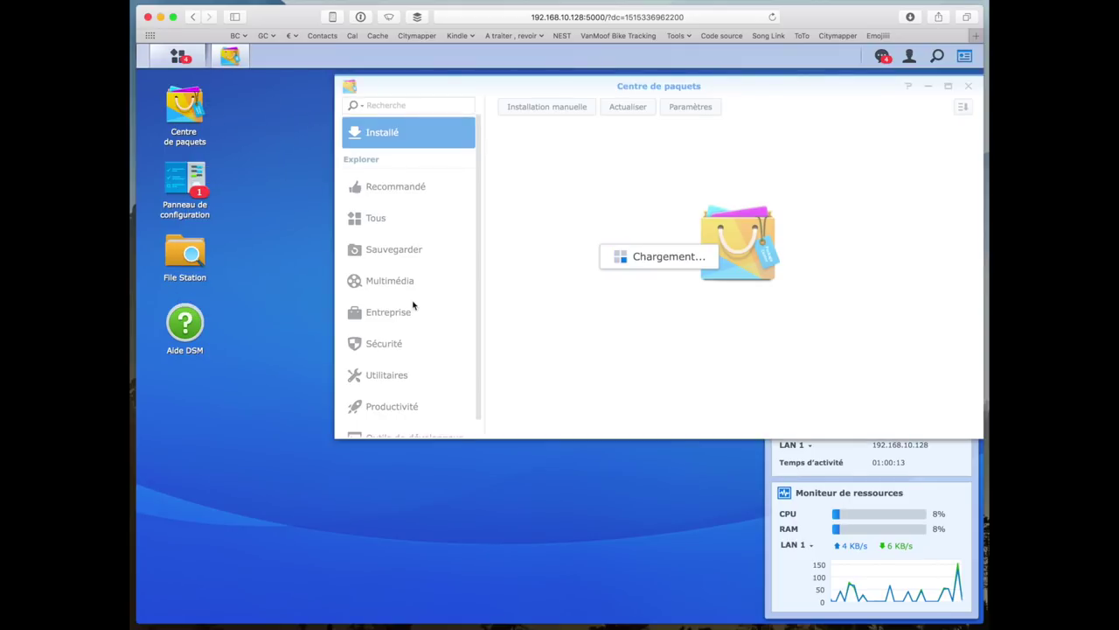
pyautogui.click(411, 313)
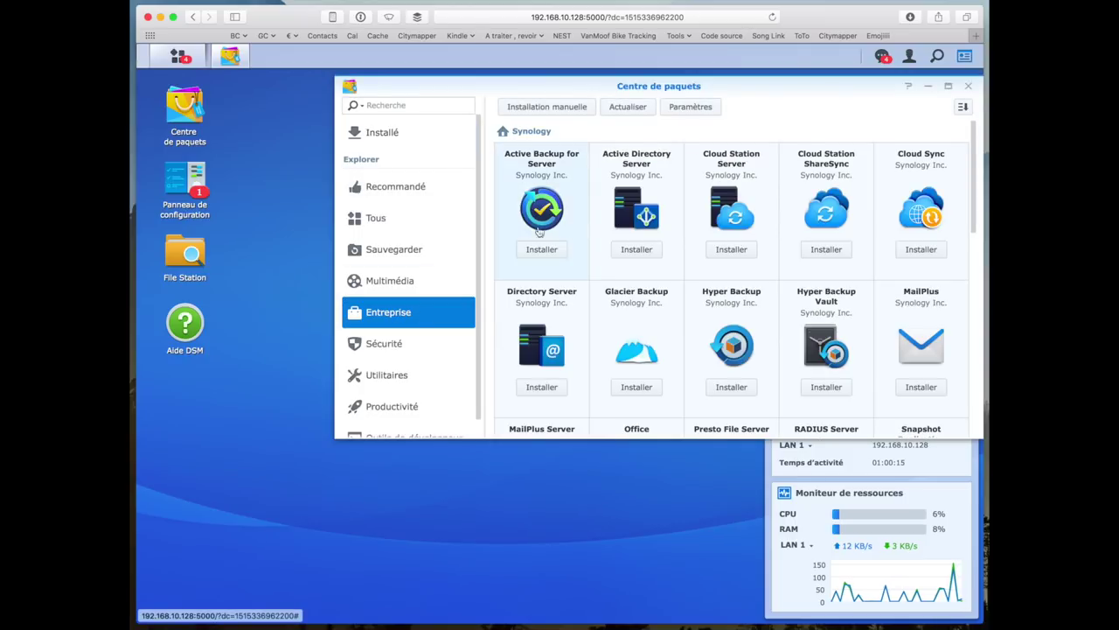
pyautogui.scroll(-1, 538, 315)
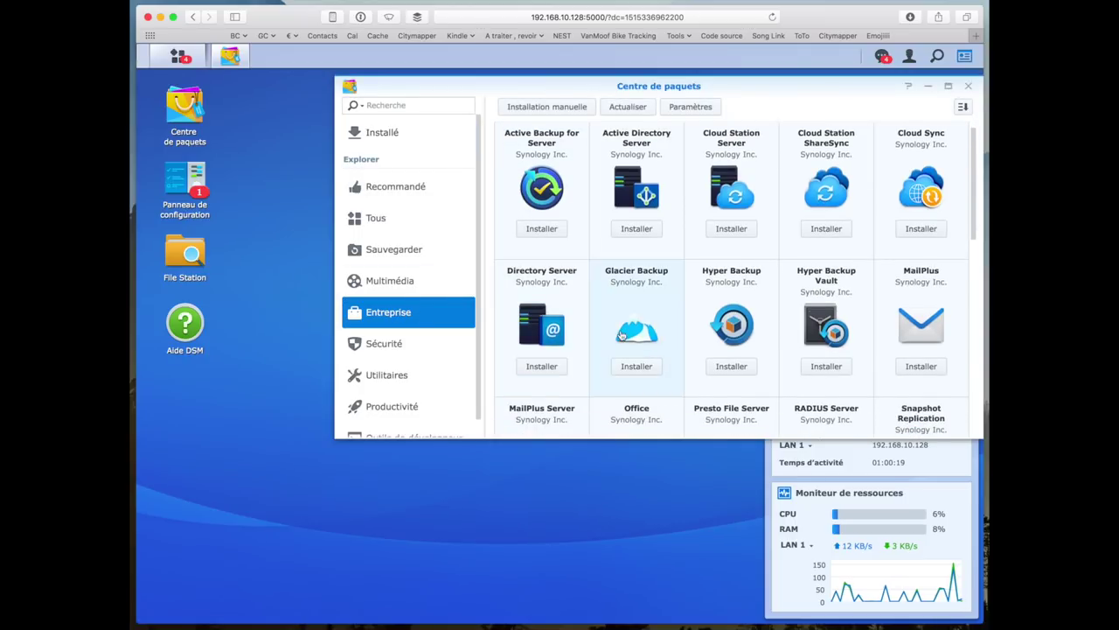
pyautogui.scroll(-1, 619, 335)
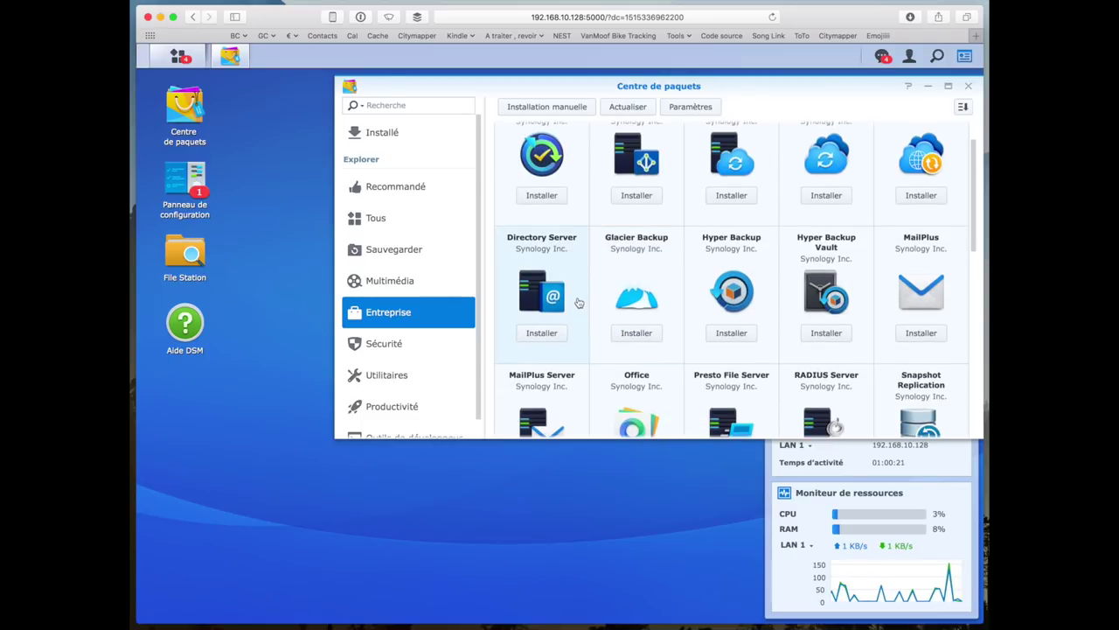
pyautogui.scroll(-4, 742, 330)
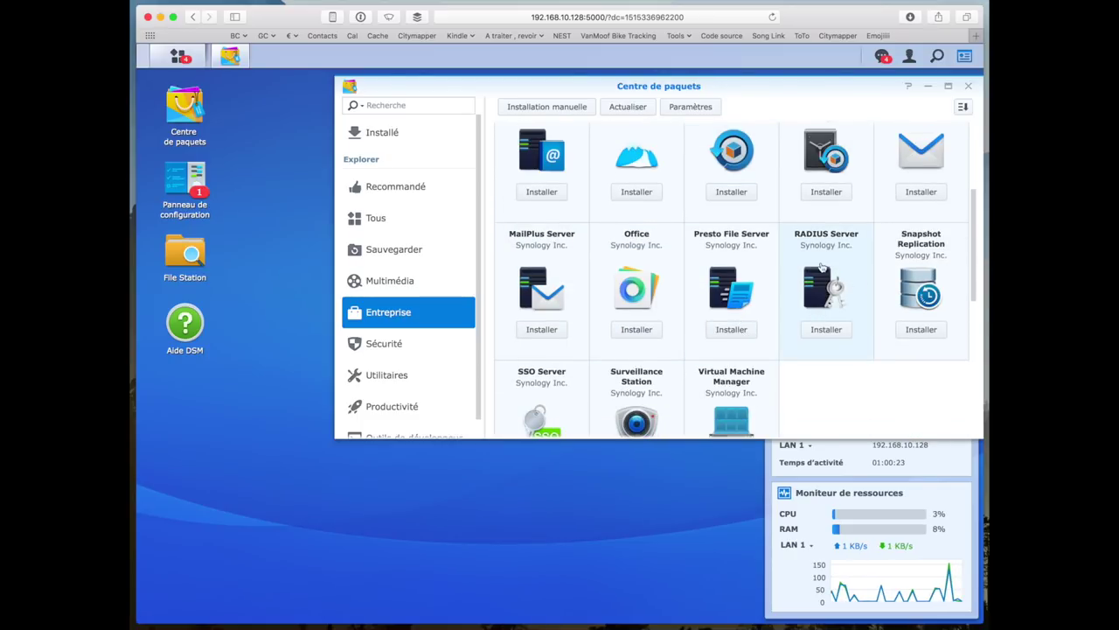
pyautogui.scroll(-6, 821, 267)
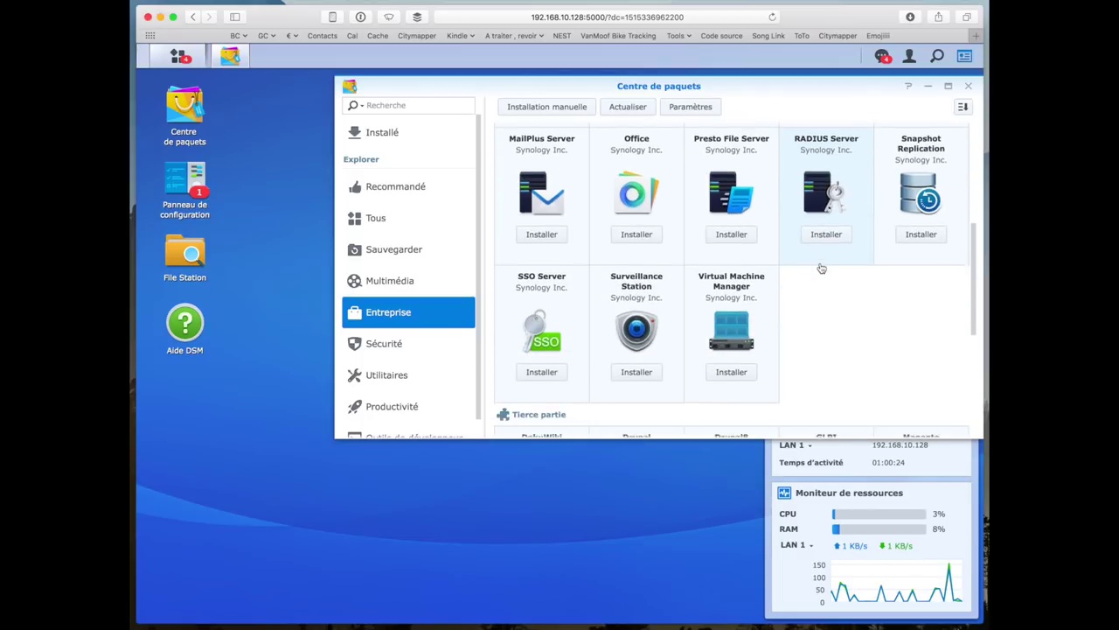
pyautogui.scroll(-4, 821, 268)
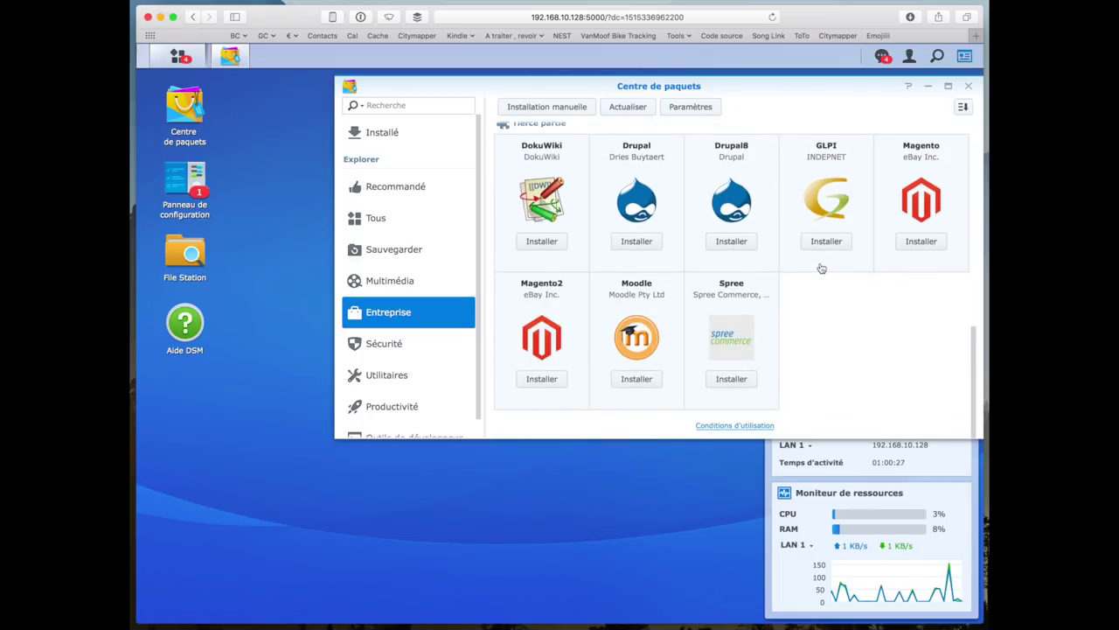
pyautogui.scroll(5, 821, 268)
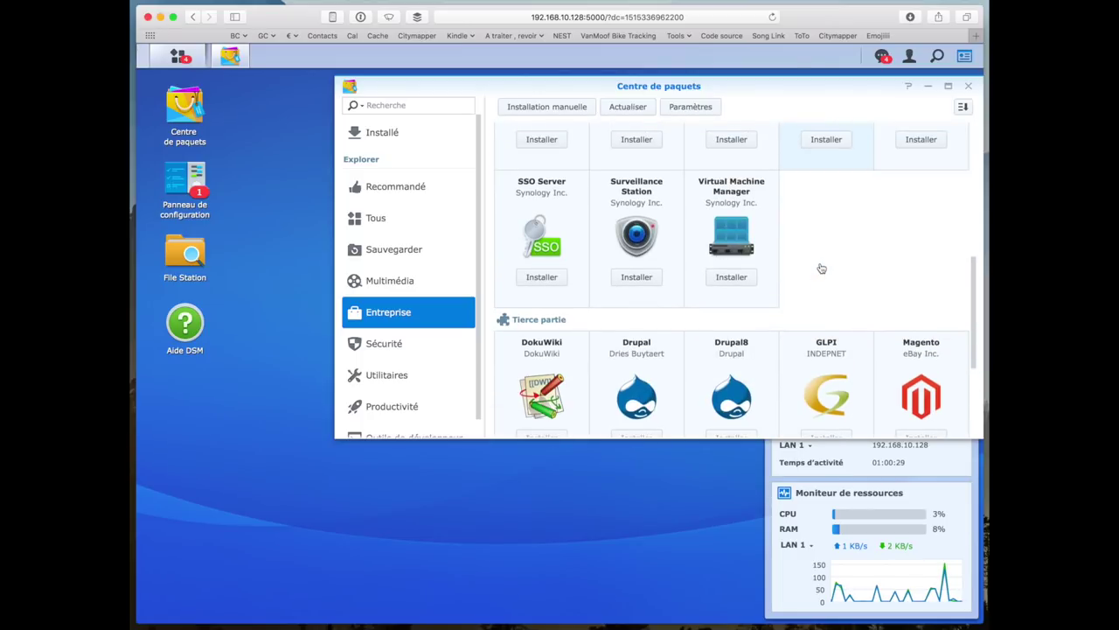
pyautogui.scroll(-2, 821, 268)
pyautogui.scroll(2, 822, 280)
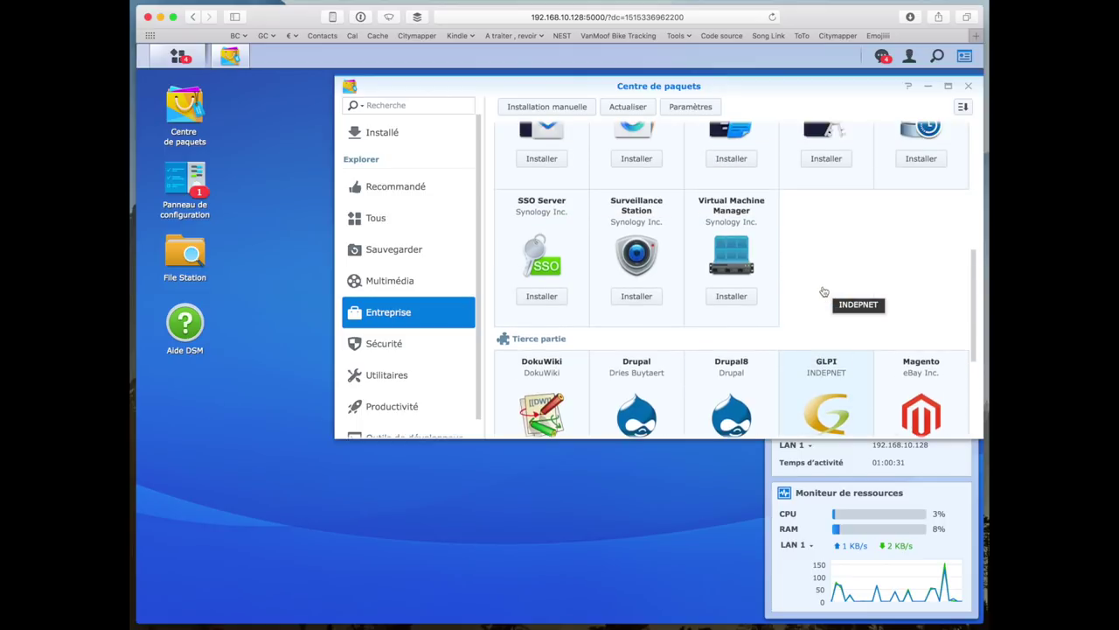
pyautogui.scroll(4, 769, 262)
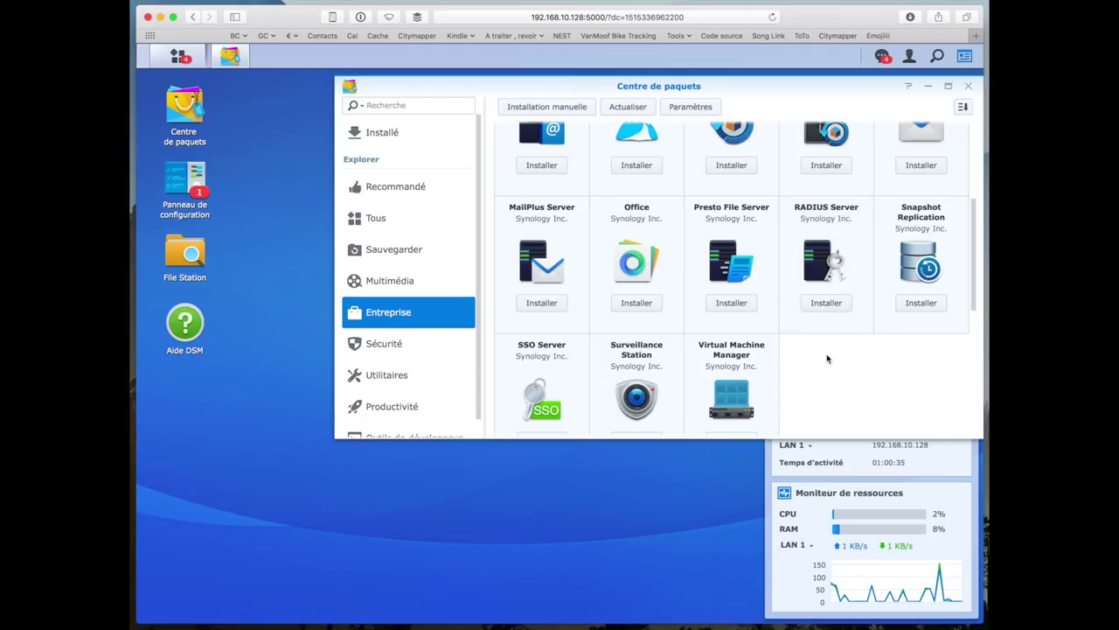
pyautogui.scroll(4, 827, 358)
pyautogui.scroll(-1, 827, 358)
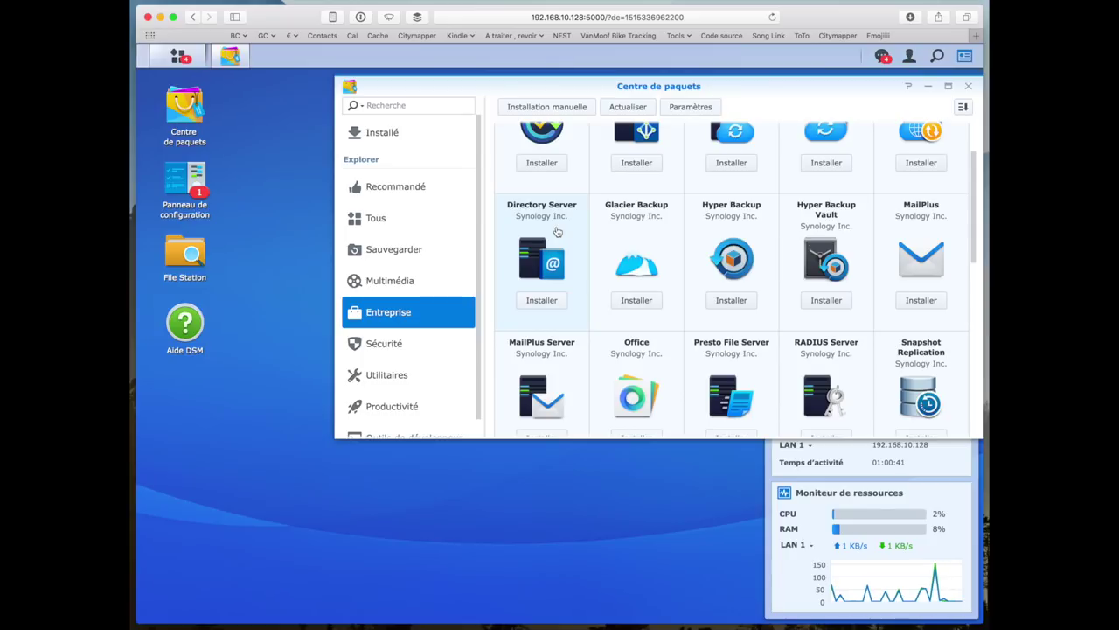
pyautogui.scroll(-3, 577, 270)
pyautogui.scroll(2, 577, 270)
pyautogui.scroll(-7, 578, 272)
pyautogui.scroll(-3, 578, 272)
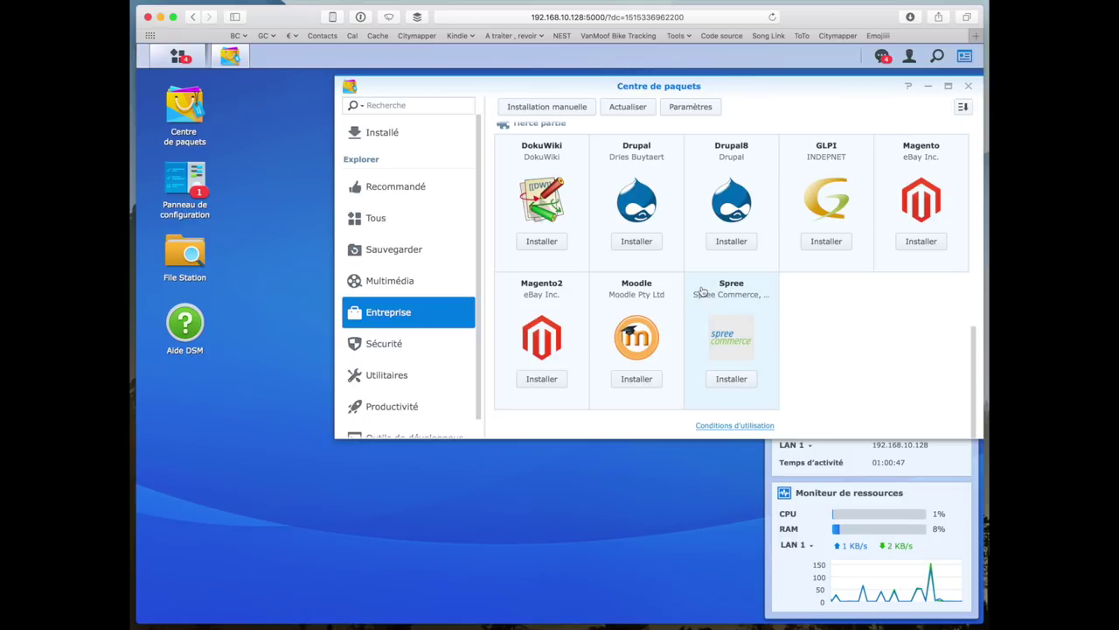
pyautogui.scroll(7, 703, 291)
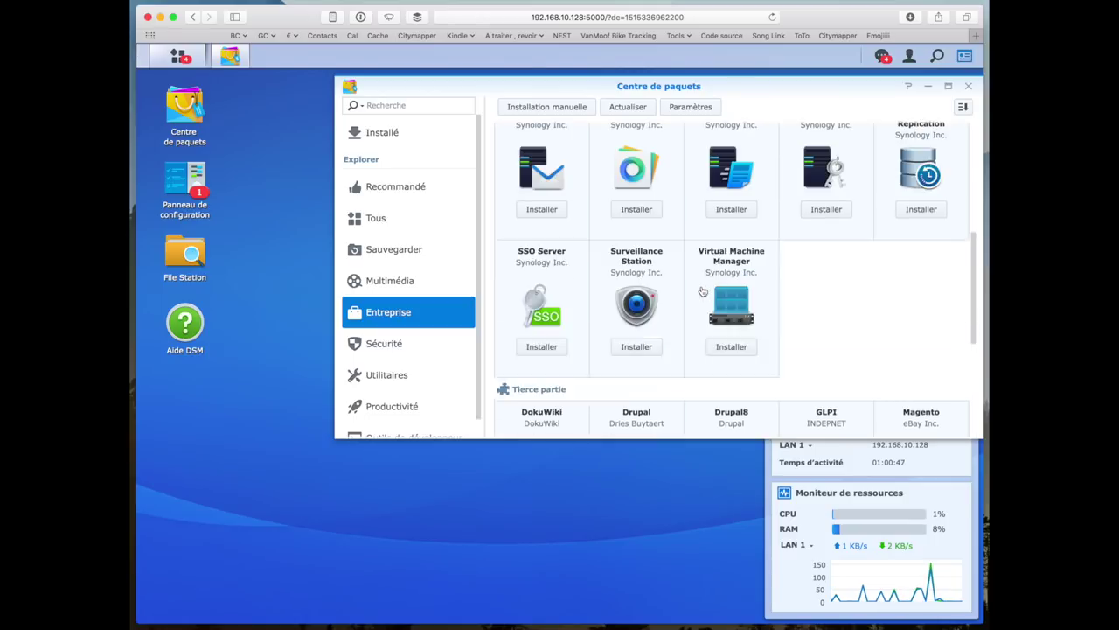
# - Close the Package Center and clear every notification with Effacer tout
pyautogui.click(971, 86)
pyautogui.click(882, 56)
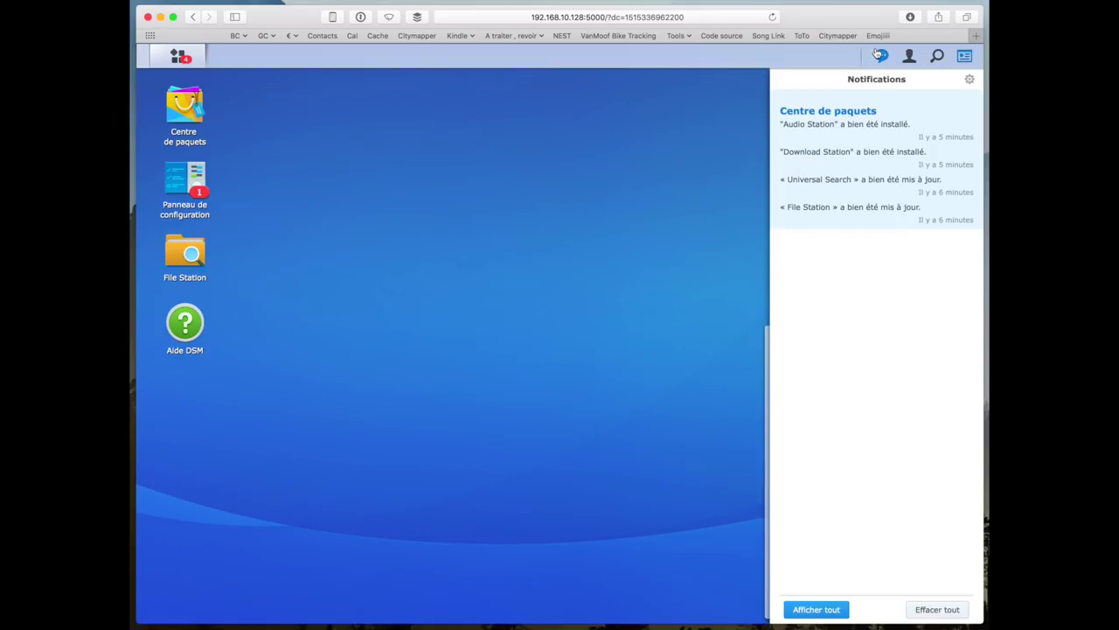
pyautogui.click(940, 609)
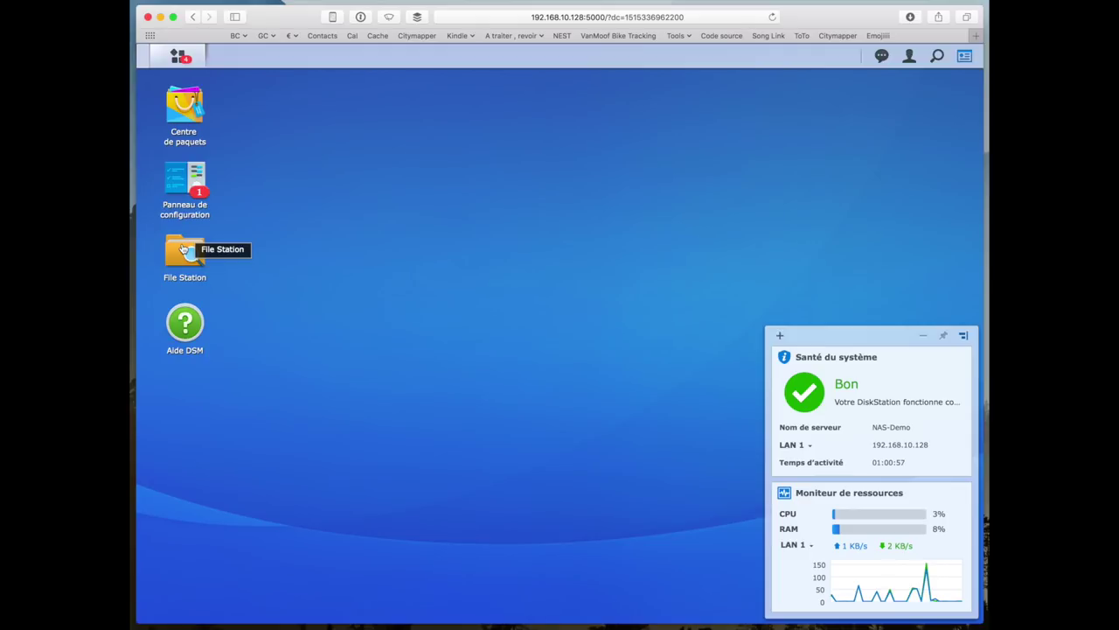
# - Open the Control Panel in advanced mode and view the Réseau network interfaces list
pyautogui.click(184, 212)
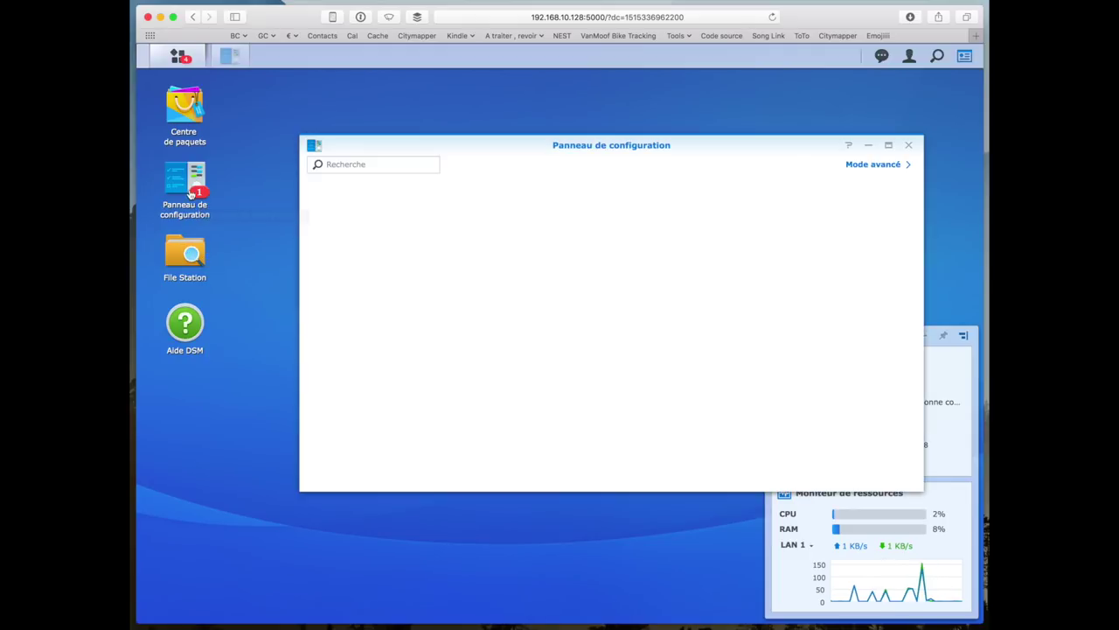
pyautogui.click(874, 164)
pyautogui.click(472, 300)
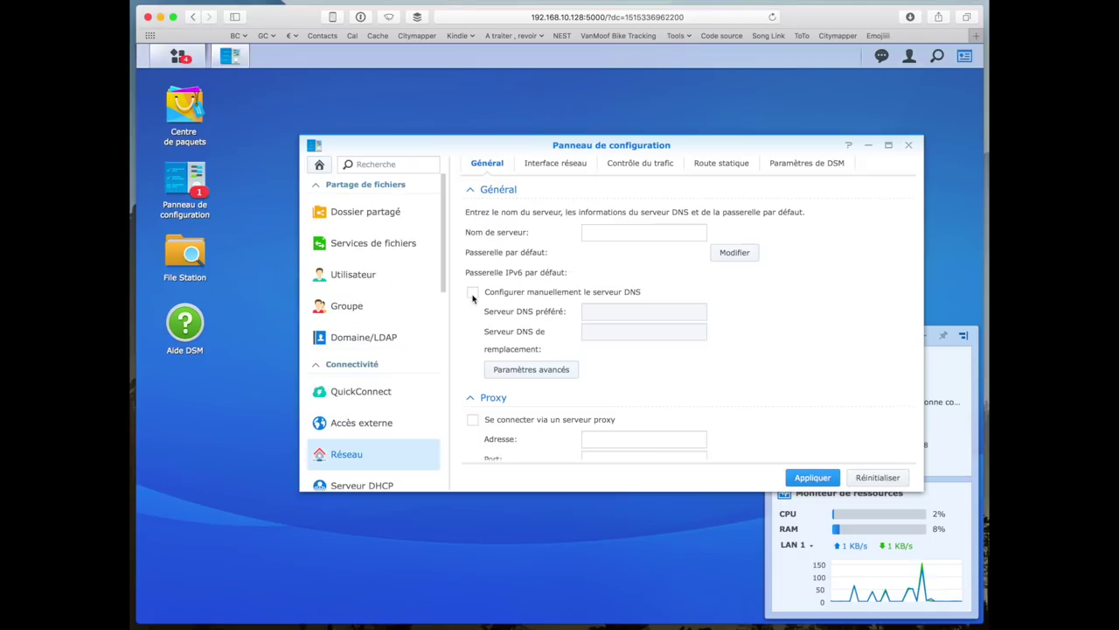
pyautogui.click(544, 167)
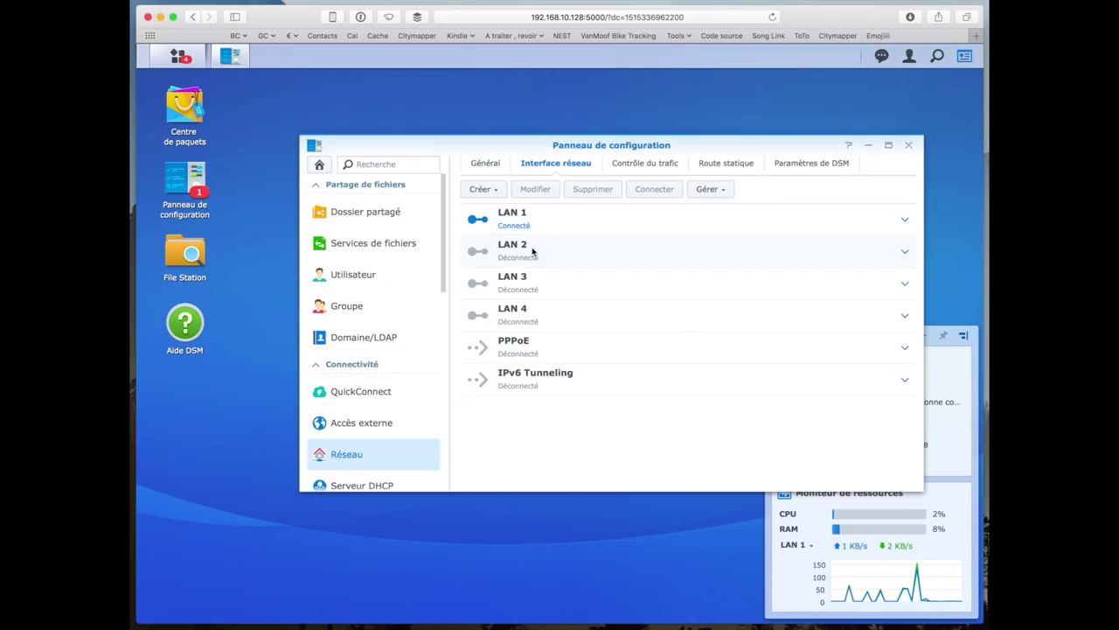
# - Start a bond with IEEE 802.3ad mode, cancel it, and close the Control Panel
pyautogui.click(529, 310)
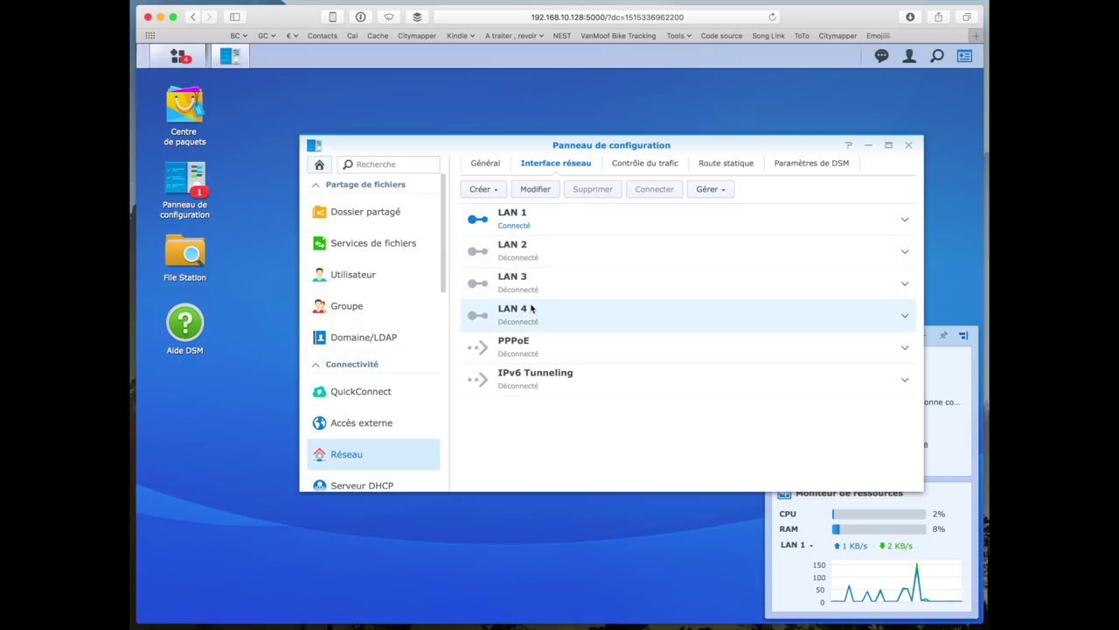
pyautogui.click(495, 191)
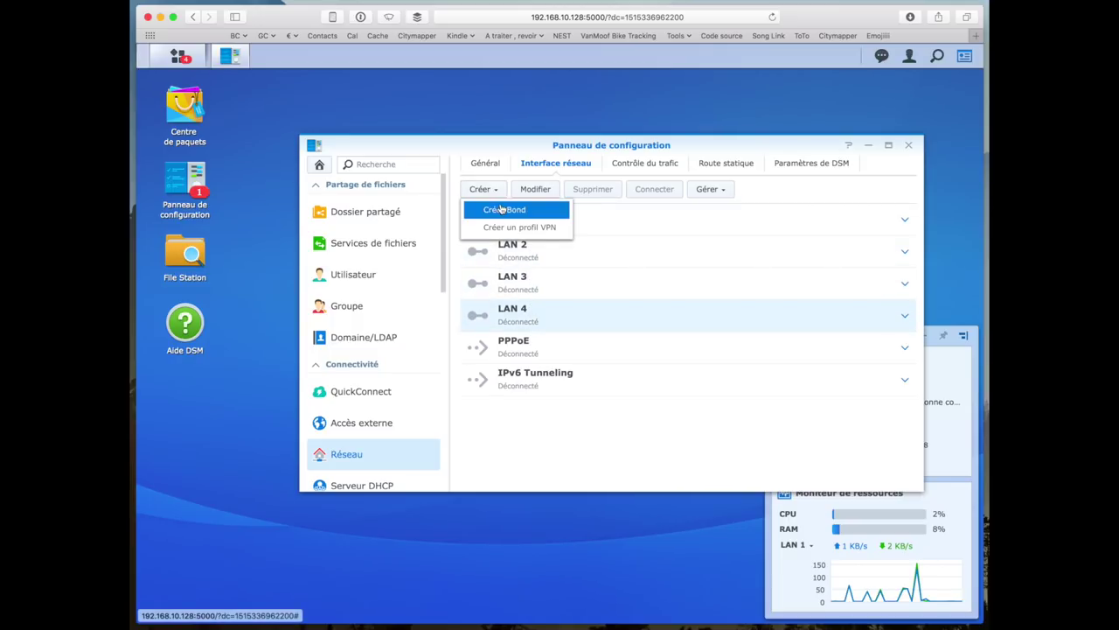
pyautogui.click(521, 214)
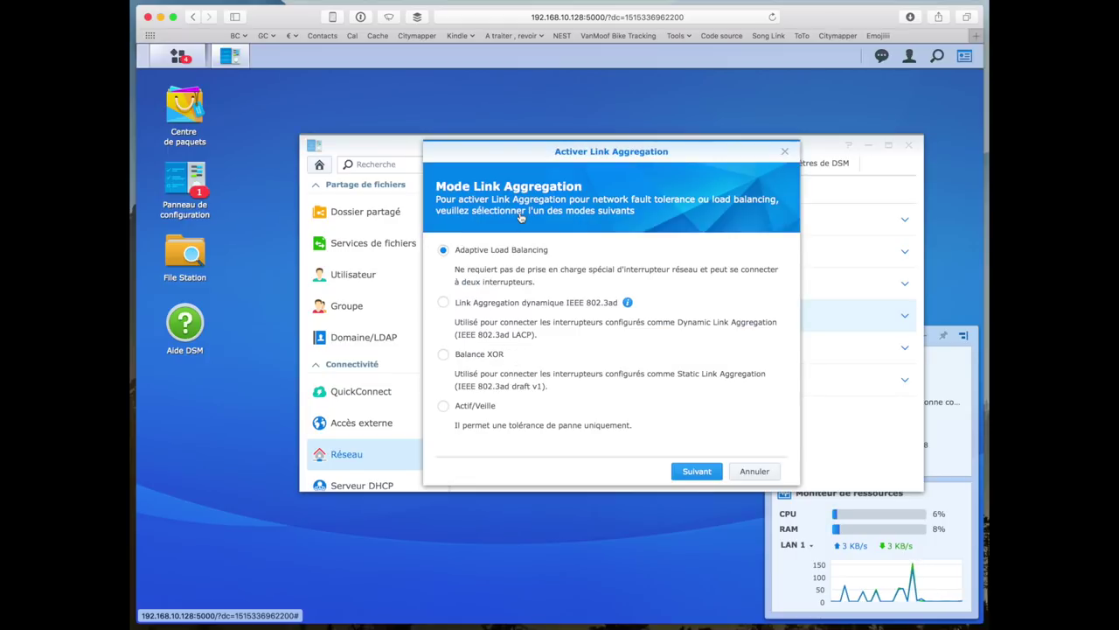
pyautogui.click(503, 302)
pyautogui.moveTo(628, 304)
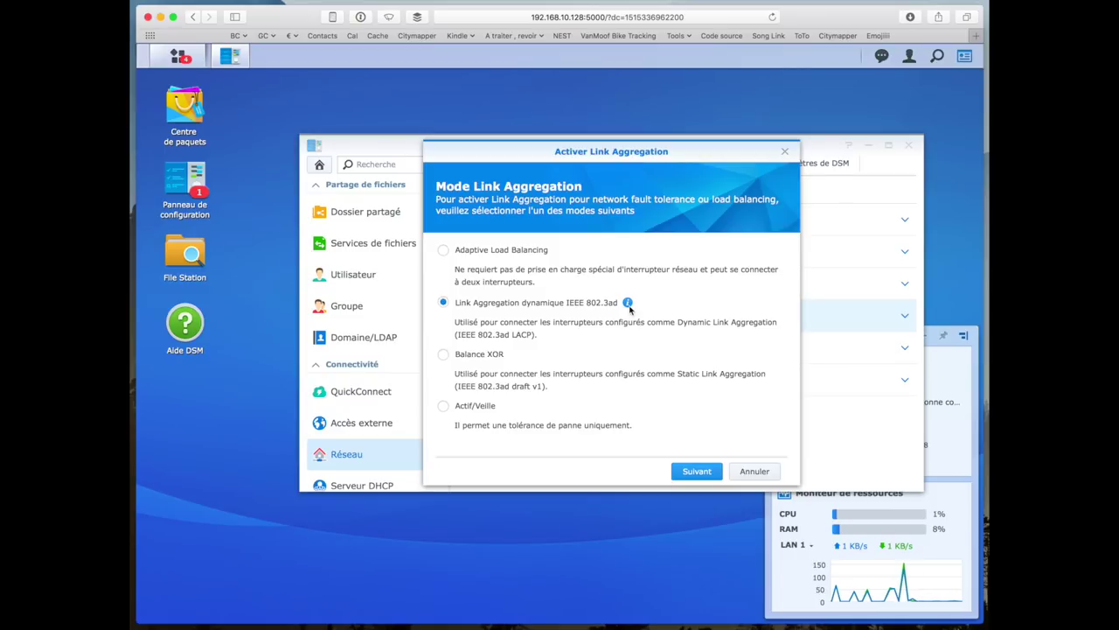
pyautogui.click(749, 476)
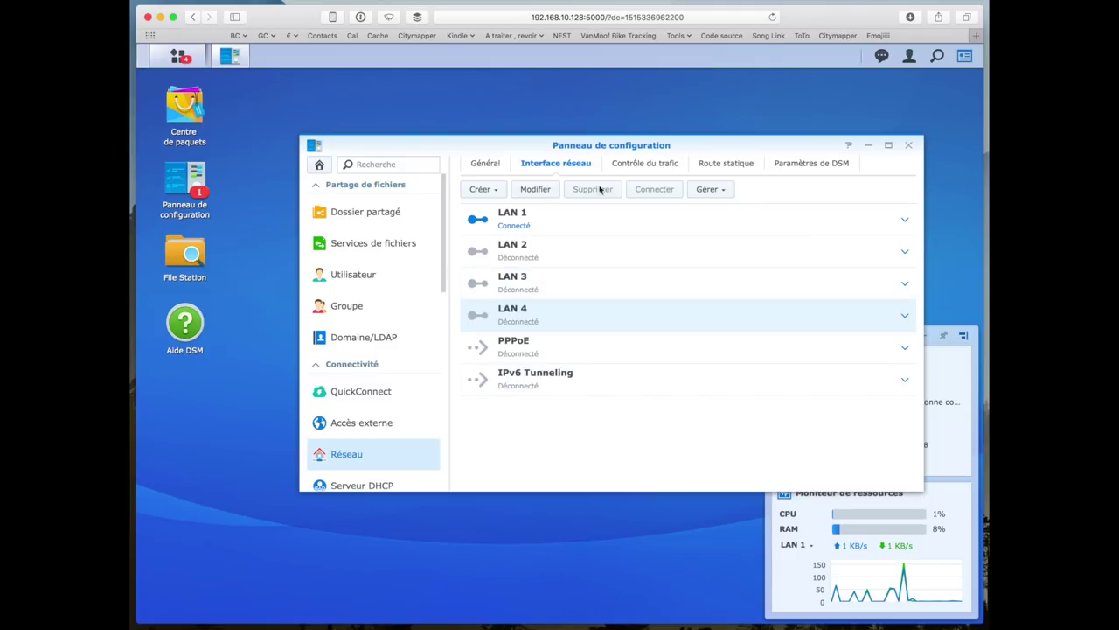
pyautogui.click(909, 144)
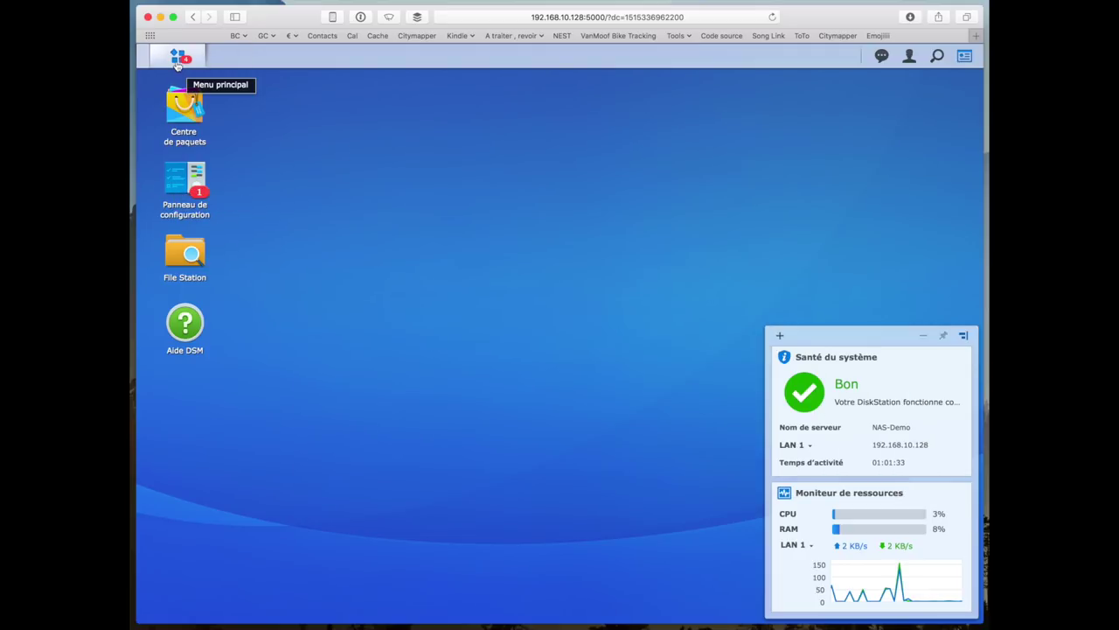
# - Open the Control Panel and Package Center, search for 'domotique', then clear the search
pyautogui.click(188, 174)
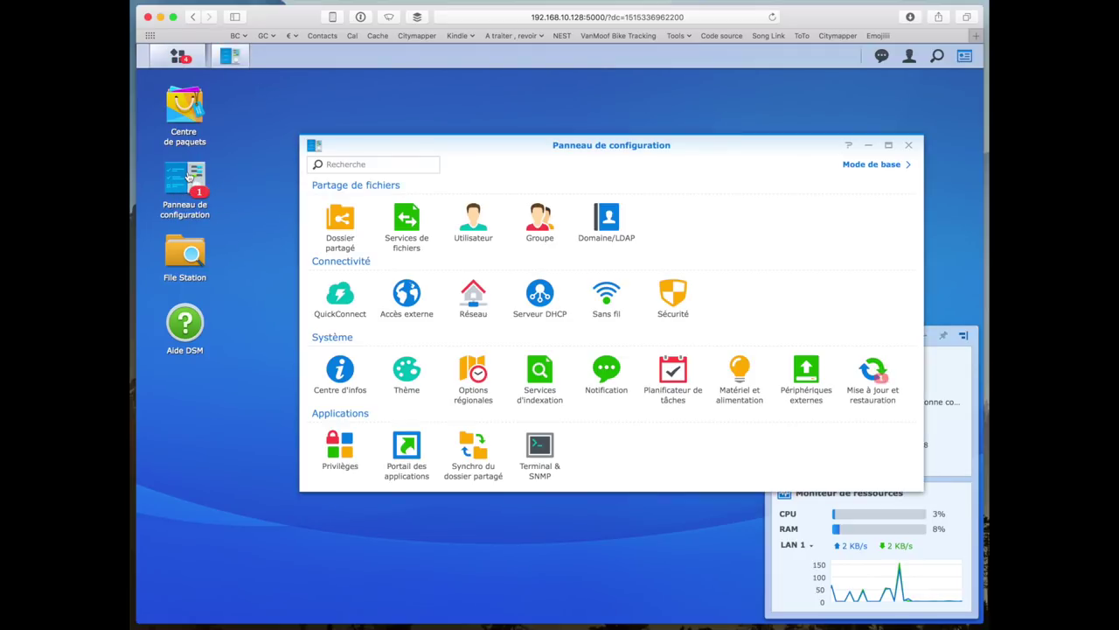
pyautogui.click(185, 103)
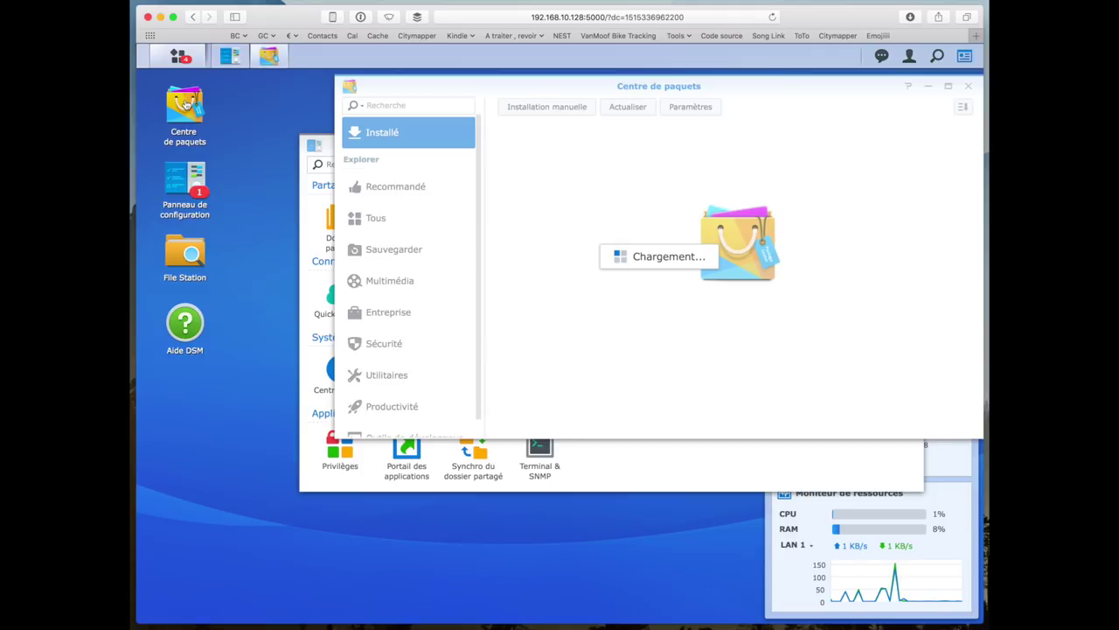
pyautogui.click(398, 105)
pyautogui.write('domotique')
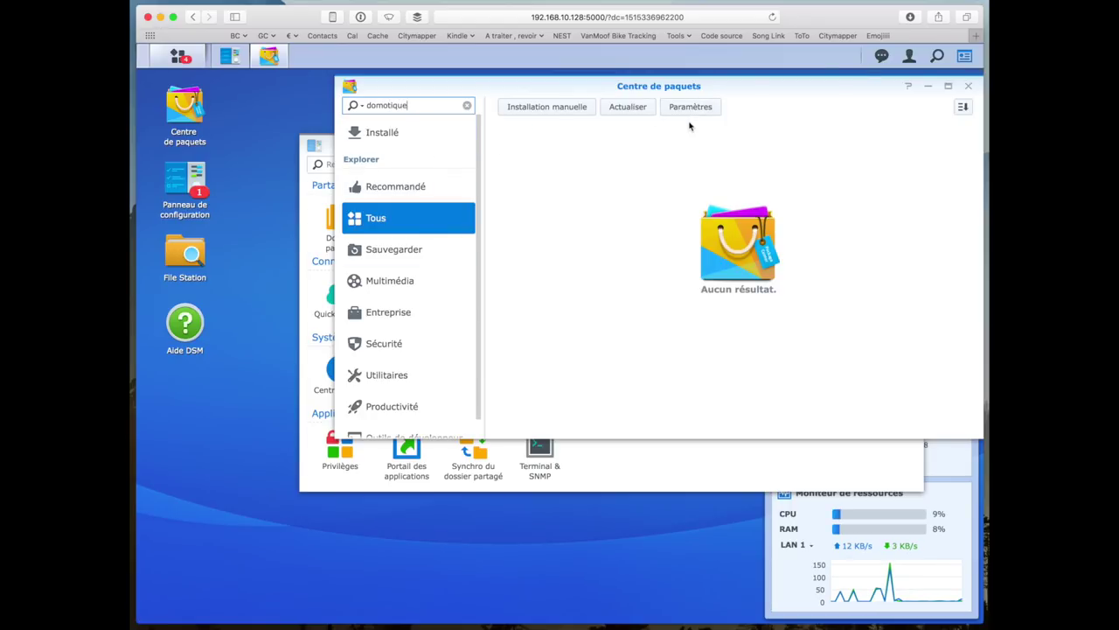
pyautogui.click(467, 105)
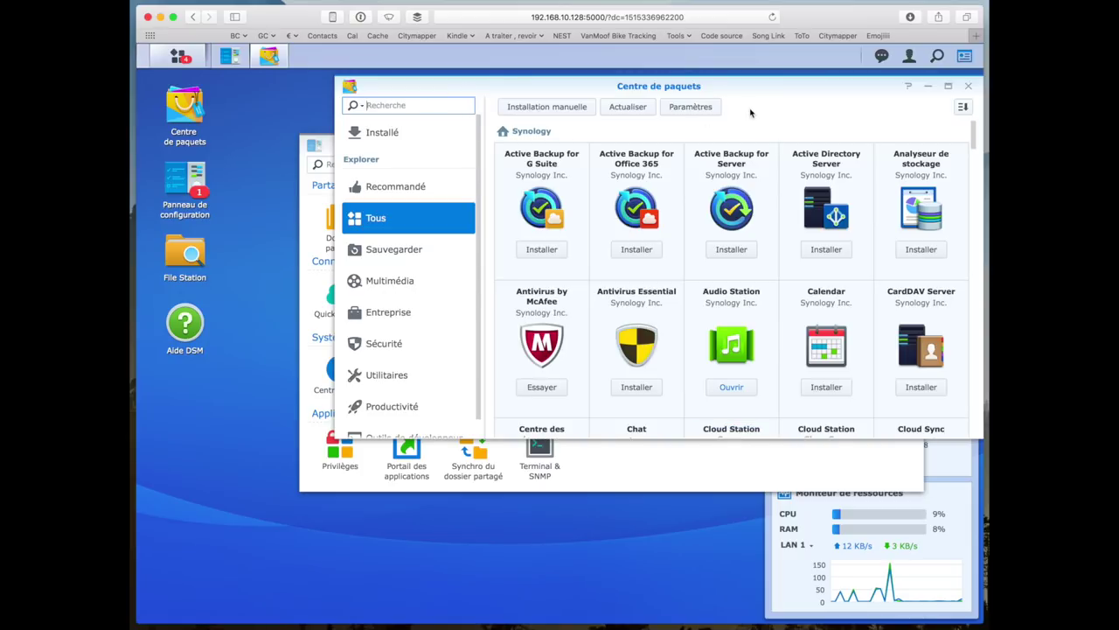
# - Browse all packages, then Entreprise, and open Virtual Machine Manager's details (version 2.2.1-8464)
pyautogui.scroll(-10, 833, 215)
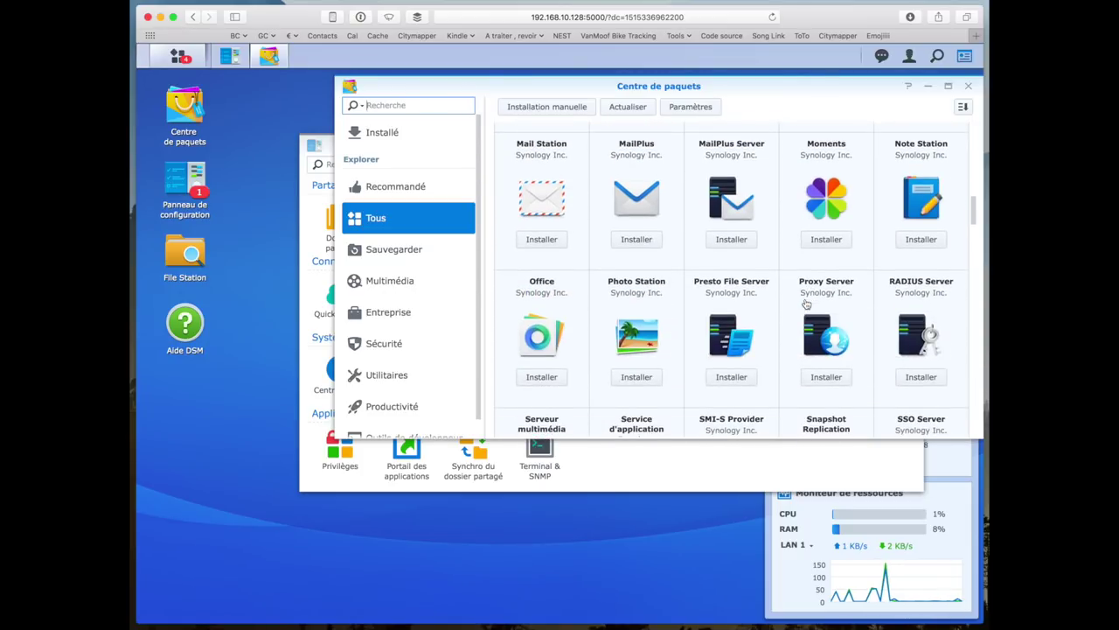
pyautogui.scroll(-5, 806, 303)
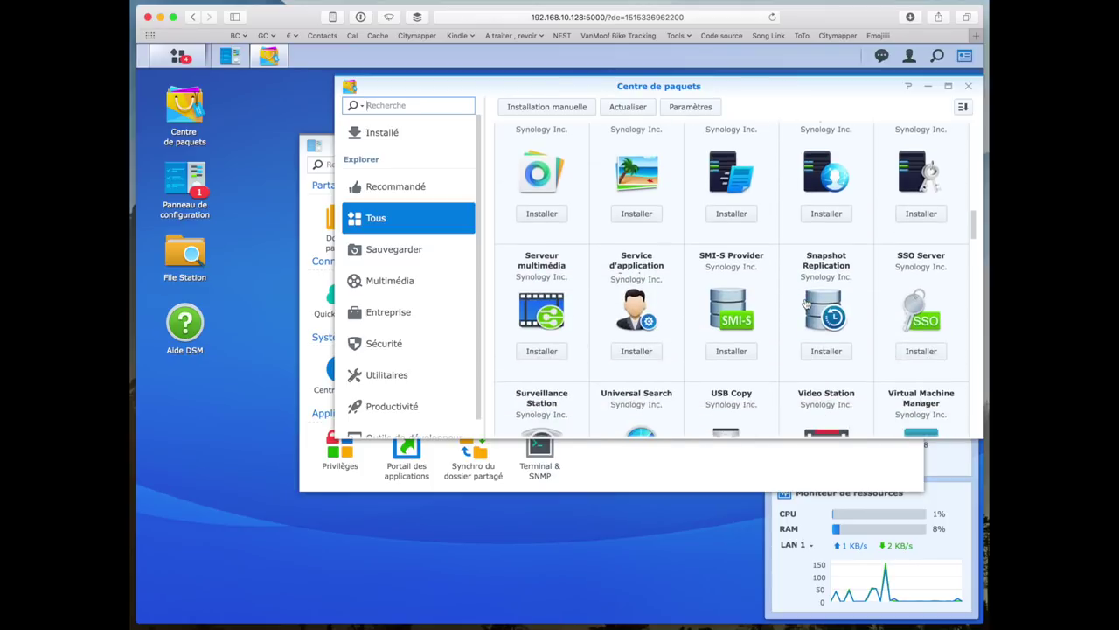
pyautogui.scroll(-4, 806, 303)
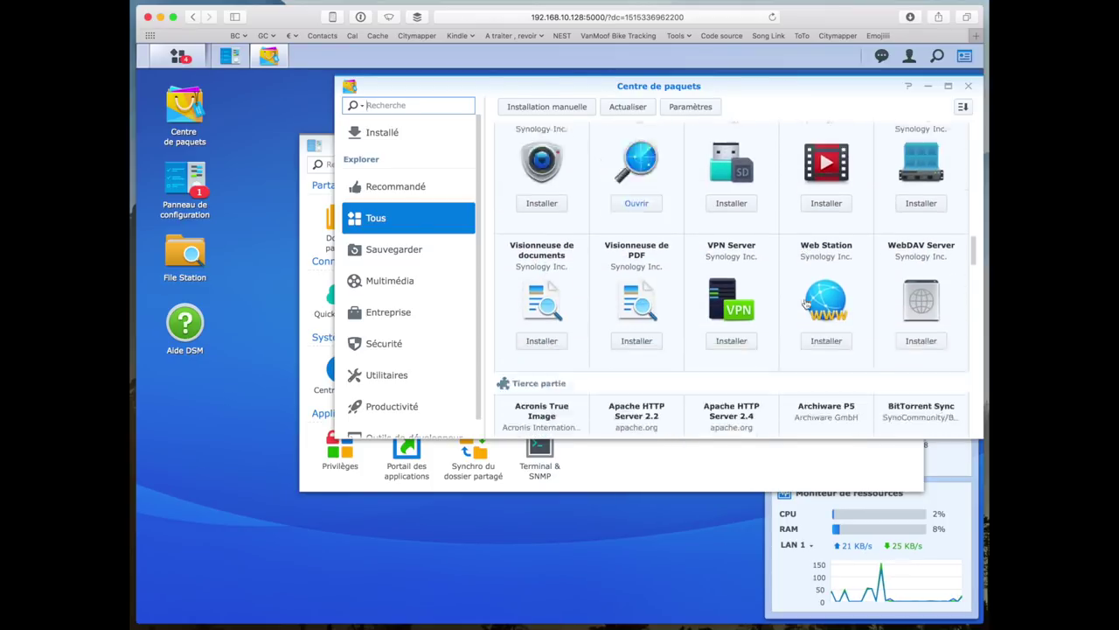
pyautogui.scroll(-3, 807, 304)
pyautogui.scroll(10, 502, 275)
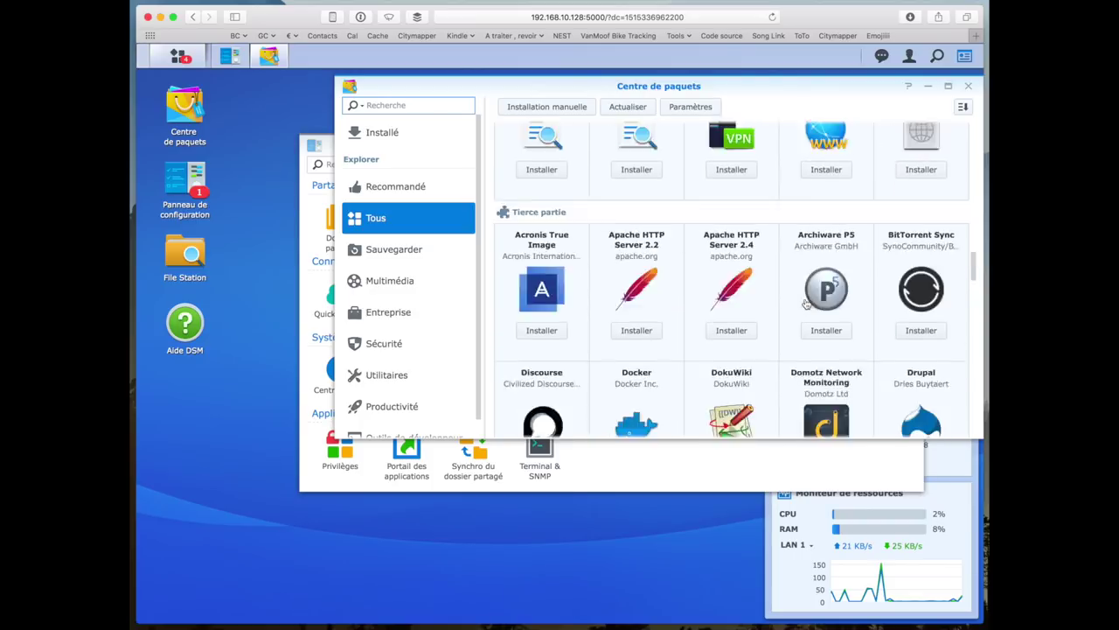
pyautogui.click(423, 296)
pyautogui.click(421, 318)
pyautogui.scroll(-5, 634, 344)
pyautogui.scroll(5, 635, 344)
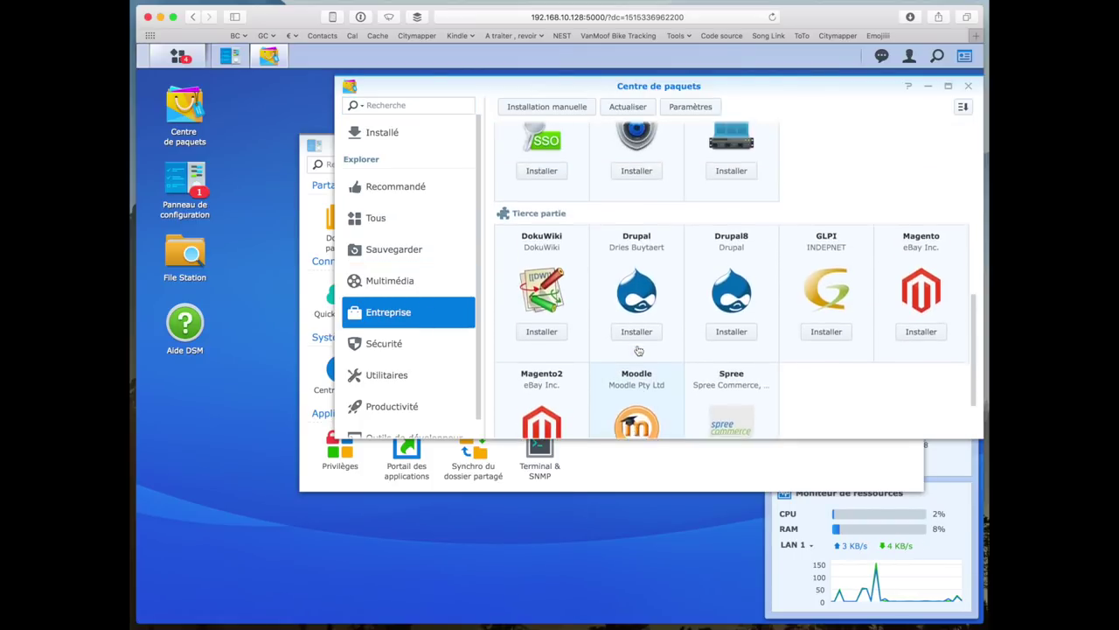
pyautogui.click(754, 277)
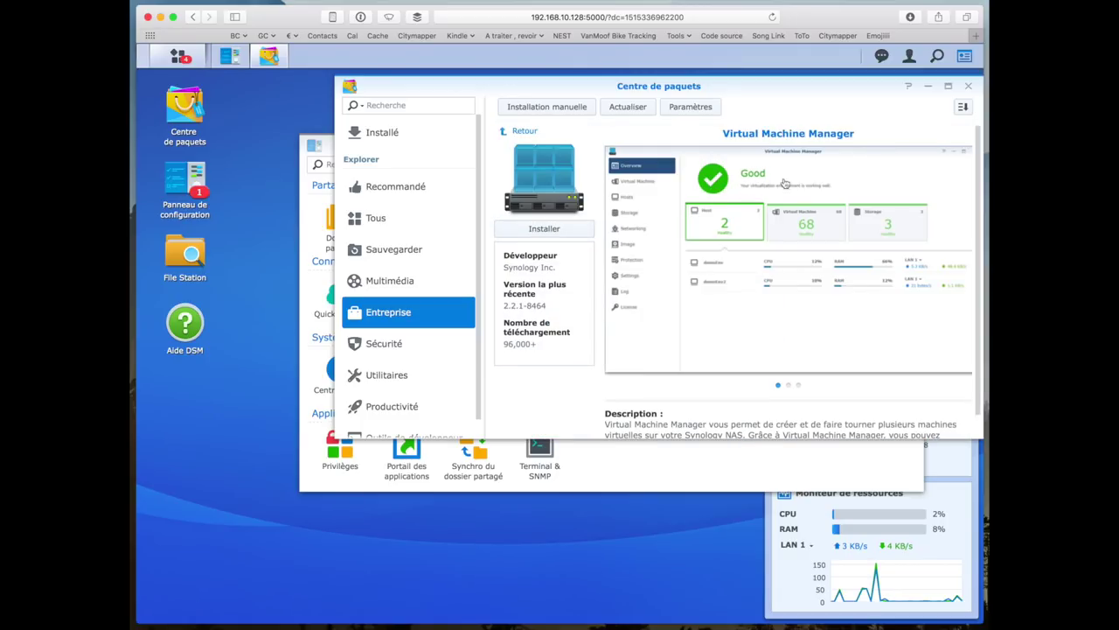
# - Install Virtual Machine Manager, then list installed packages like Audio Station, Download Station and File Station
pyautogui.scroll(-2, 671, 307)
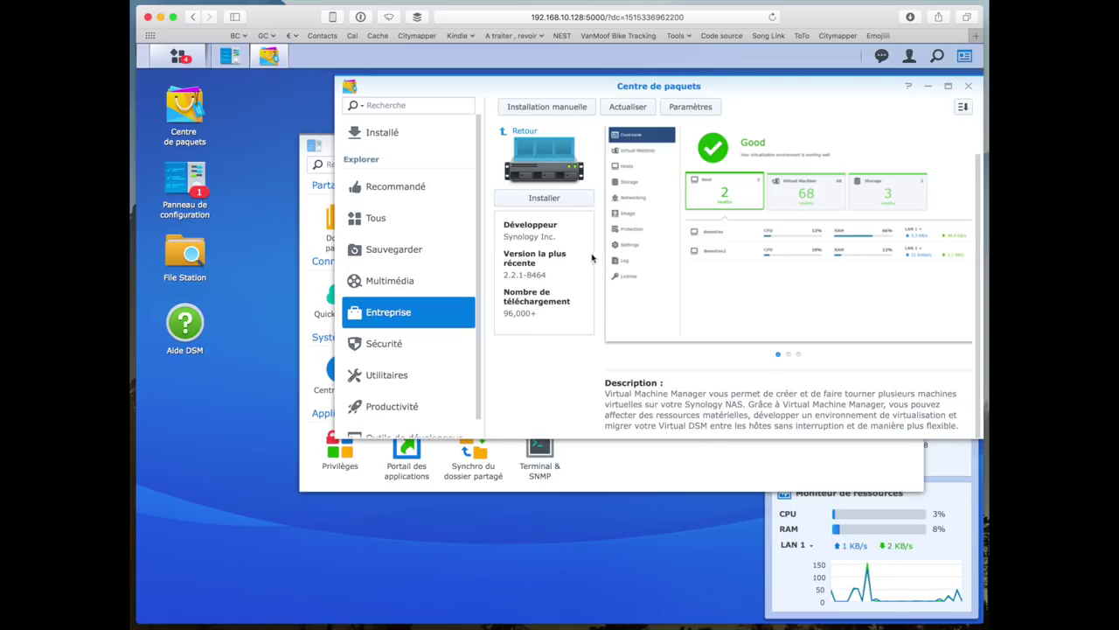
pyautogui.scroll(2, 625, 229)
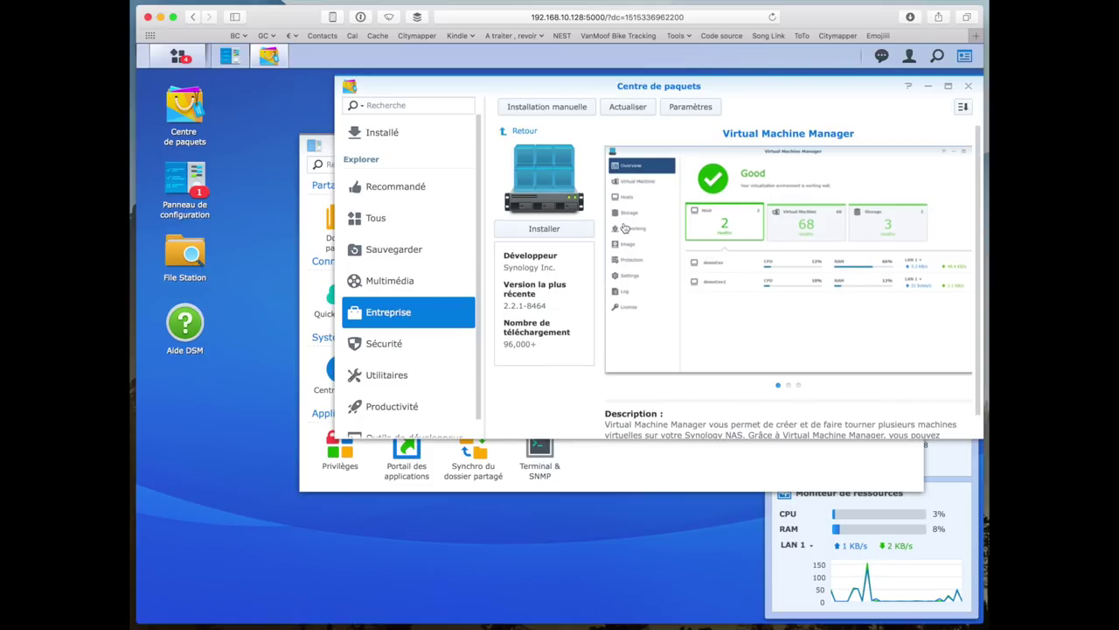
pyautogui.scroll(-2, 651, 303)
pyautogui.scroll(2, 650, 302)
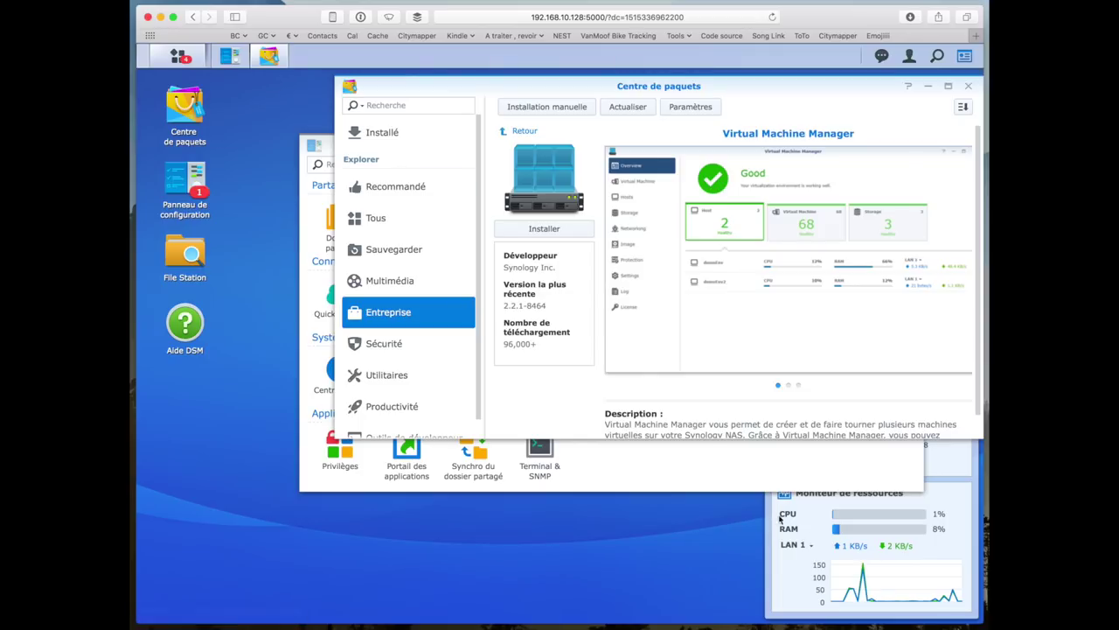
pyautogui.click(848, 524)
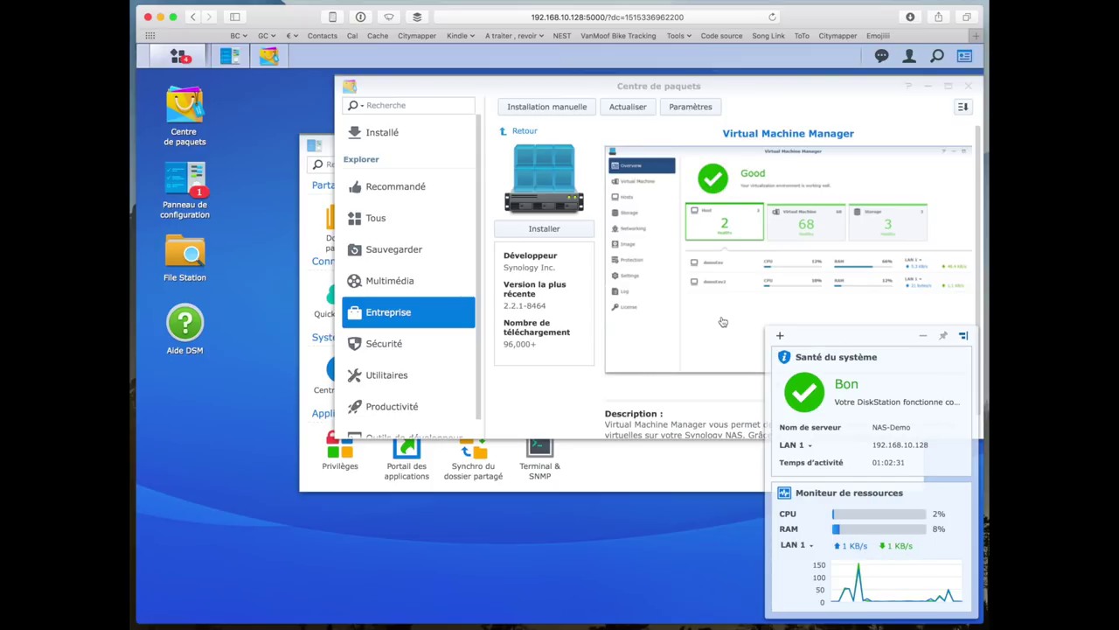
pyautogui.click(683, 364)
pyautogui.scroll(-1, 708, 400)
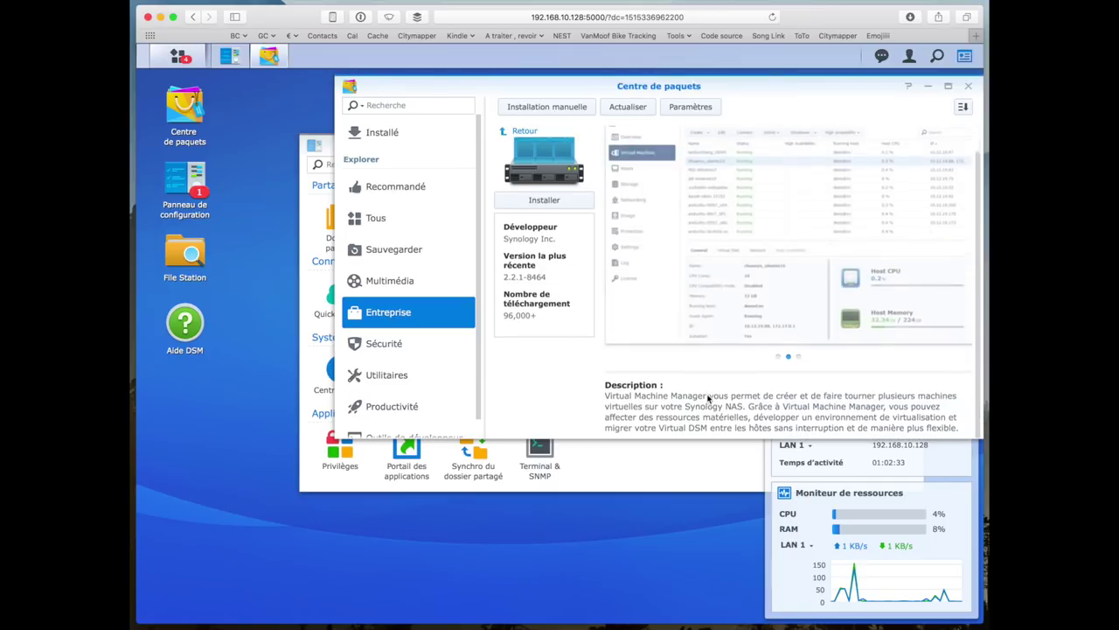
pyautogui.scroll(1, 708, 398)
pyautogui.click(531, 227)
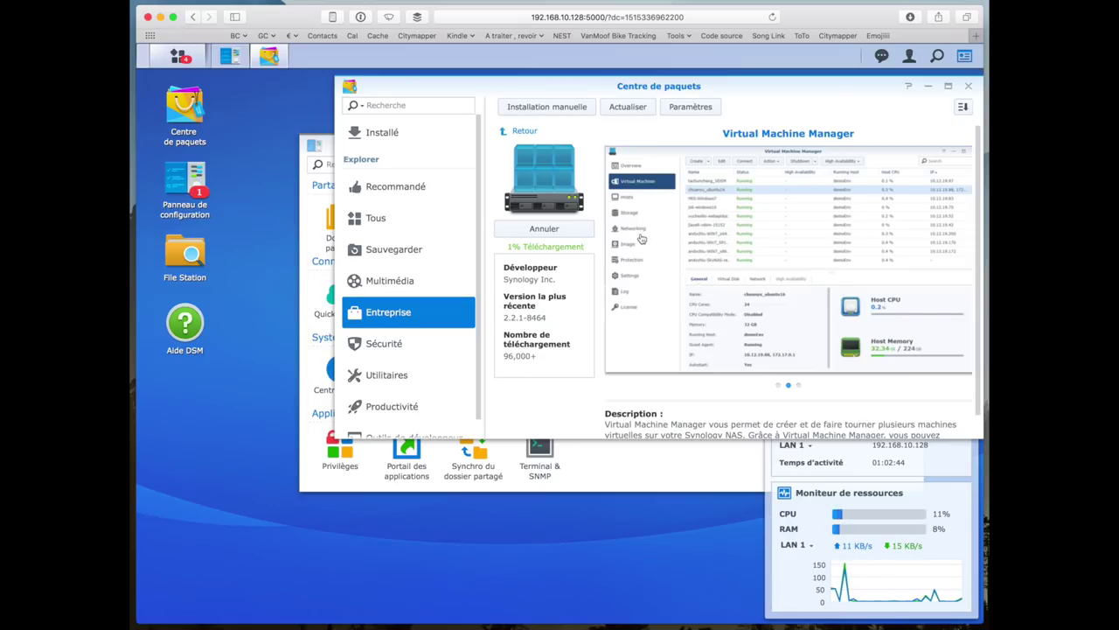
pyautogui.click(393, 188)
pyautogui.click(415, 145)
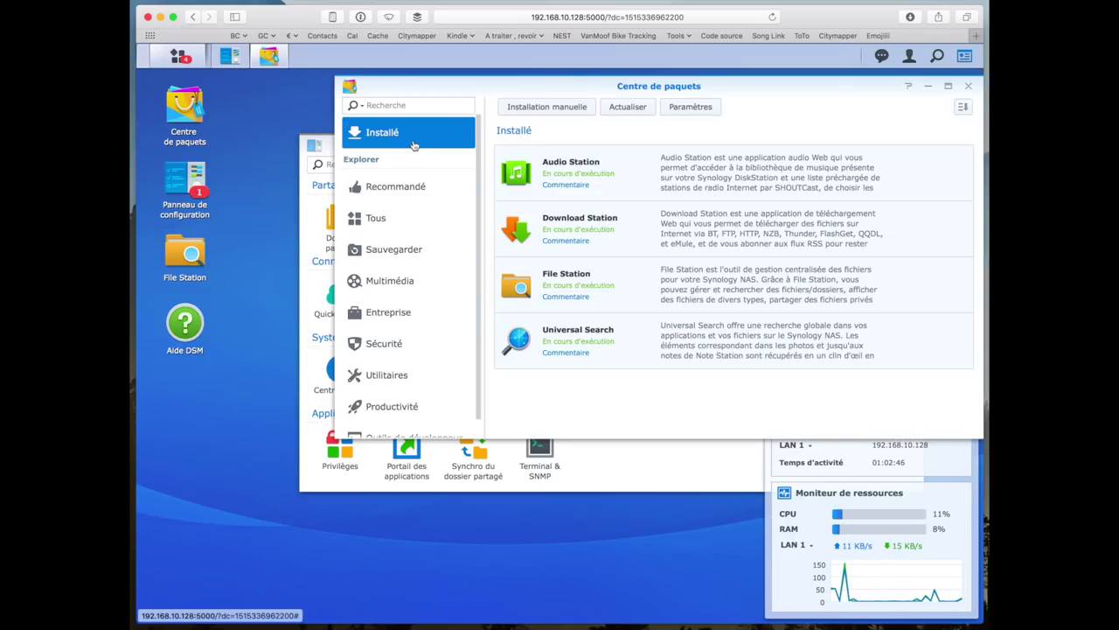
# - Close the Package Center and the Control Panel
pyautogui.scroll(-2, 407, 336)
pyautogui.scroll(2, 408, 336)
pyautogui.click(968, 85)
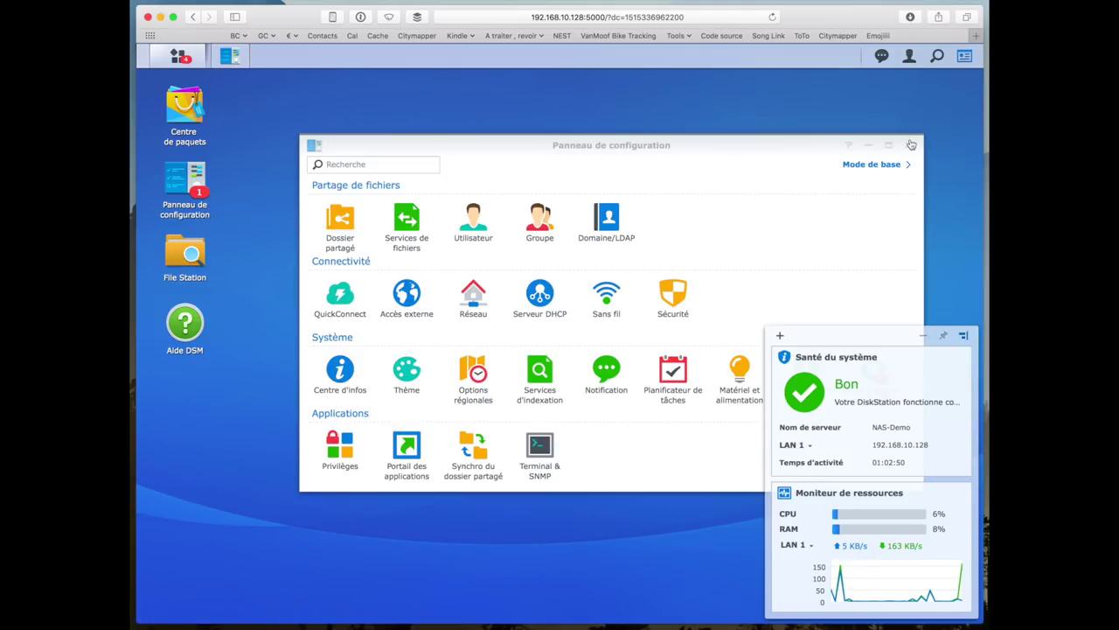
pyautogui.click(911, 145)
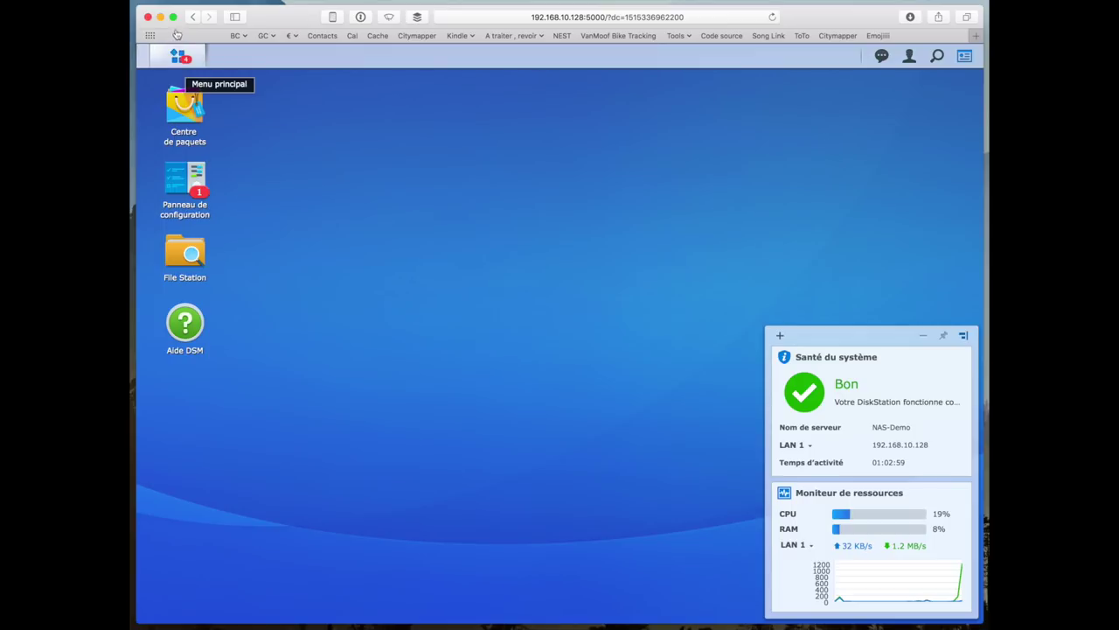
# - Open Download Station, back out of choosing a destination folder, close it, and reopen the Control Panel
pyautogui.click(179, 56)
pyautogui.click(417, 311)
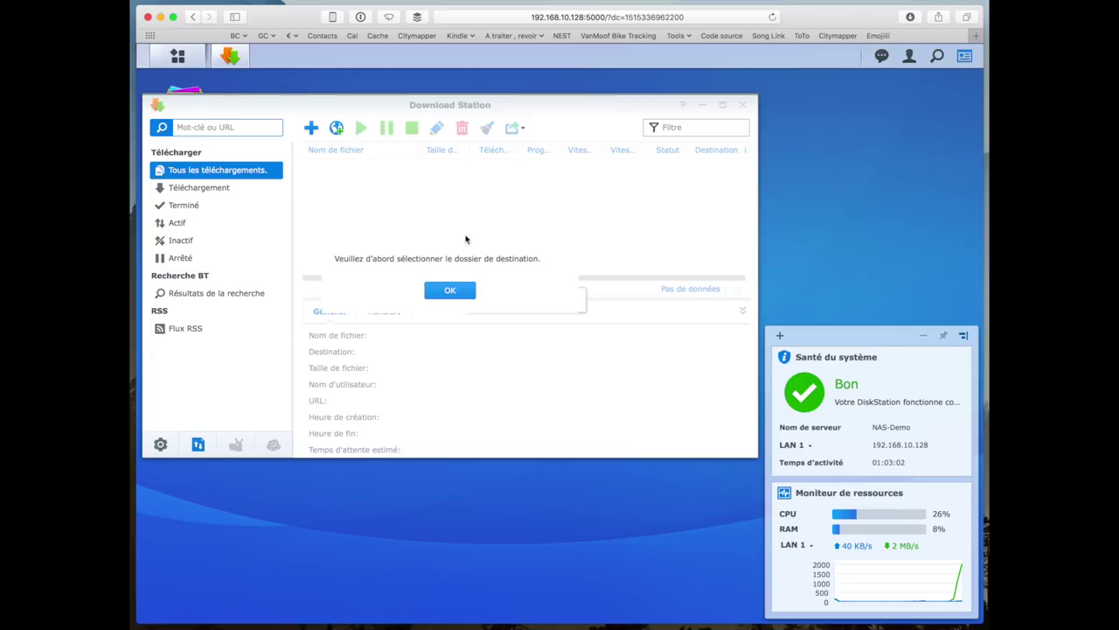
pyautogui.click(450, 292)
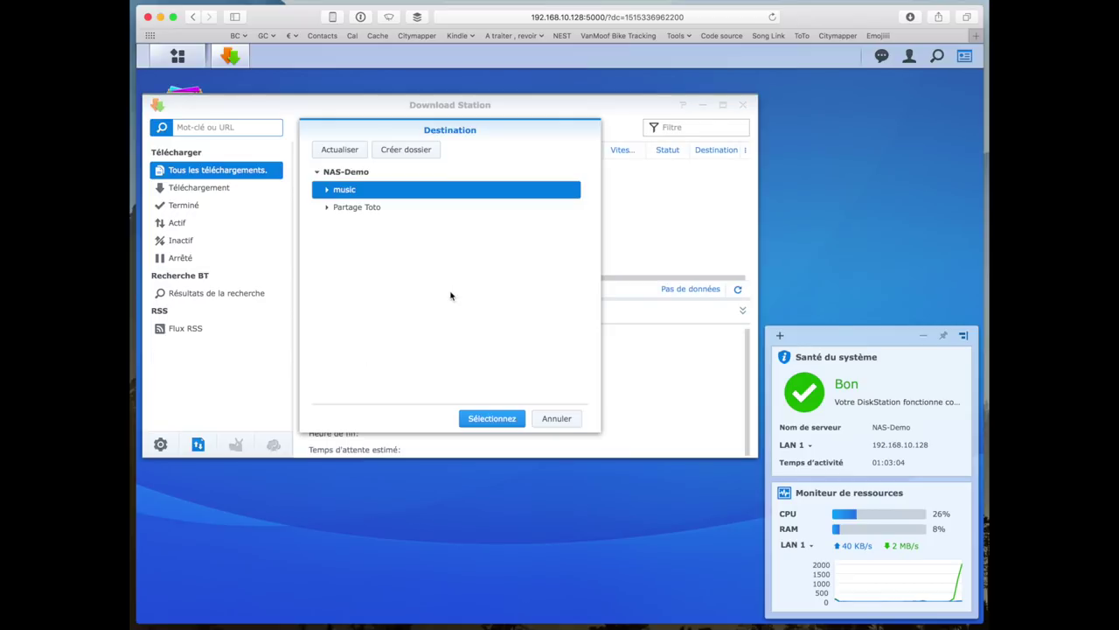
pyautogui.click(403, 151)
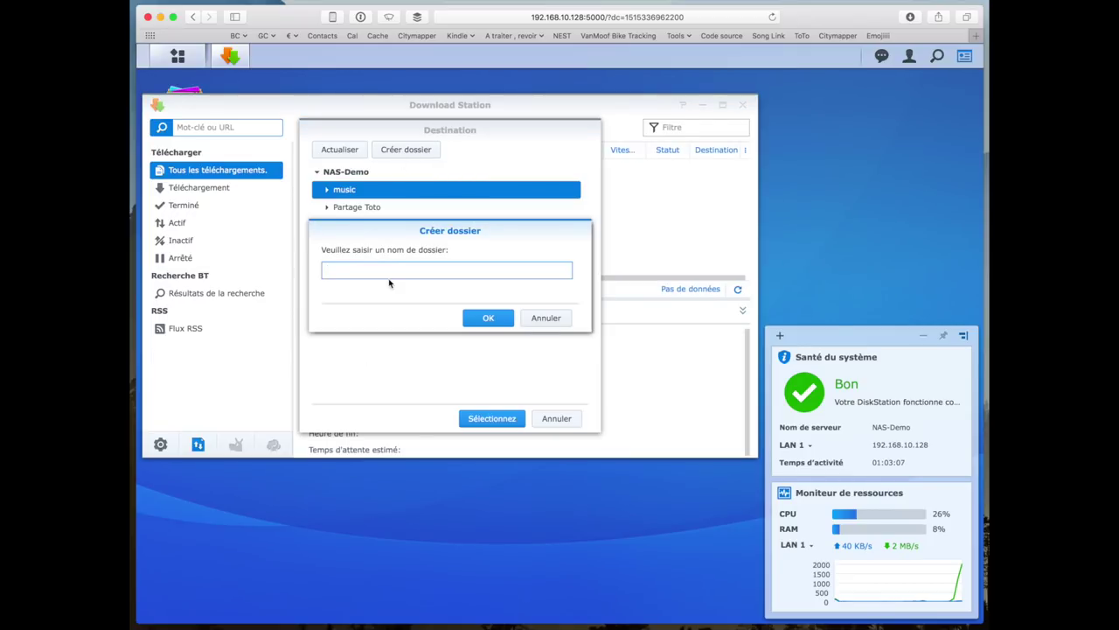
pyautogui.click(546, 317)
pyautogui.click(557, 418)
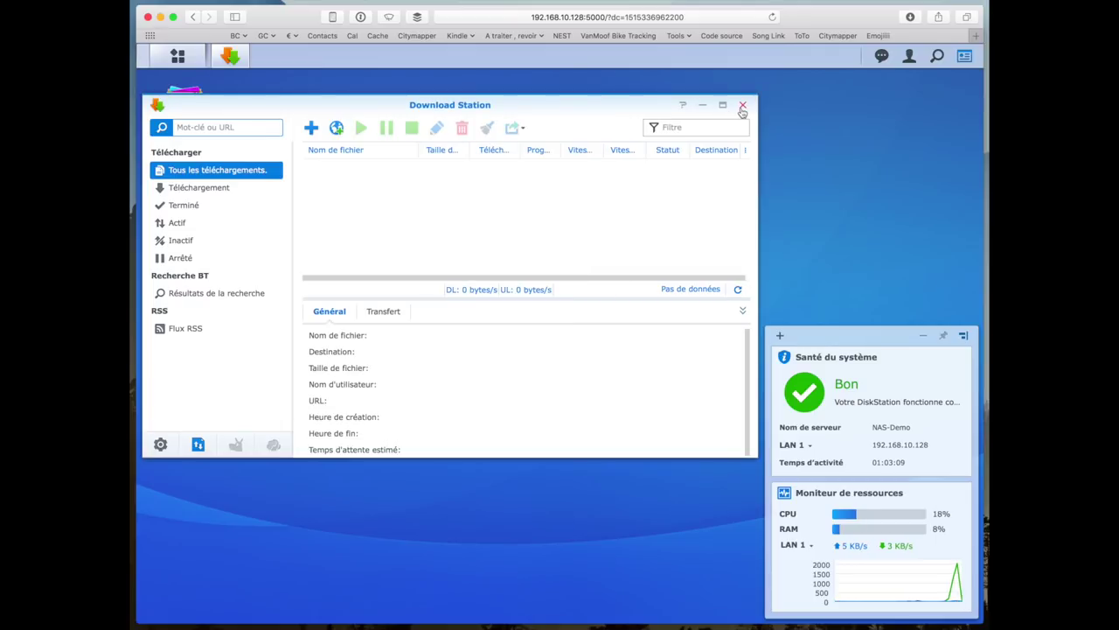
pyautogui.click(742, 104)
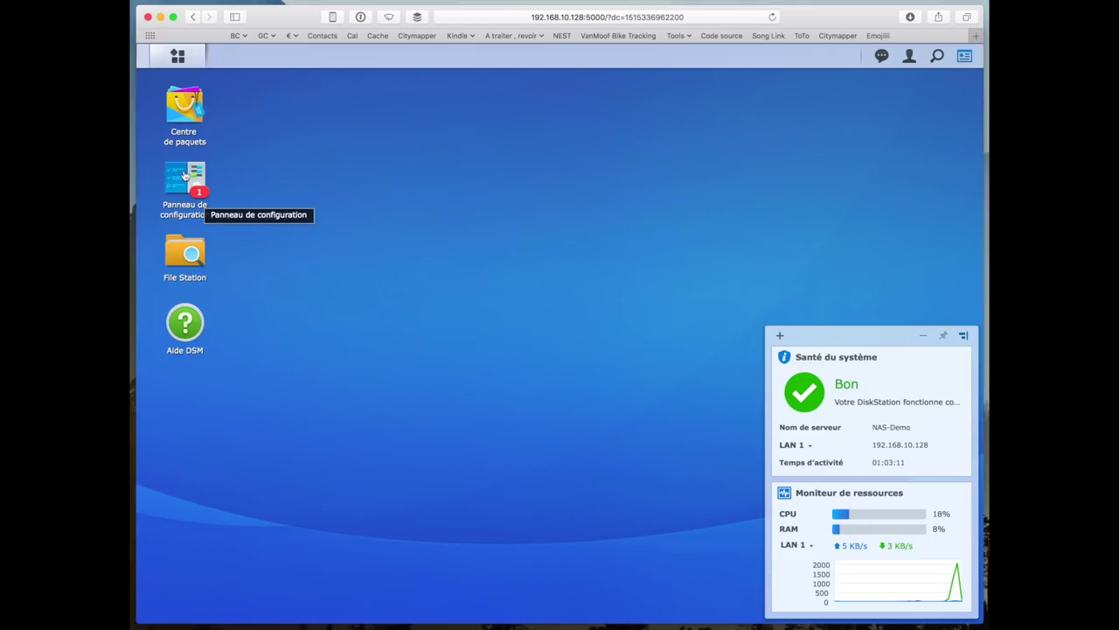
pyautogui.click(186, 179)
# - Create the 'films' shared folder with admin read/write and read-only access for the other user
pyautogui.click(346, 217)
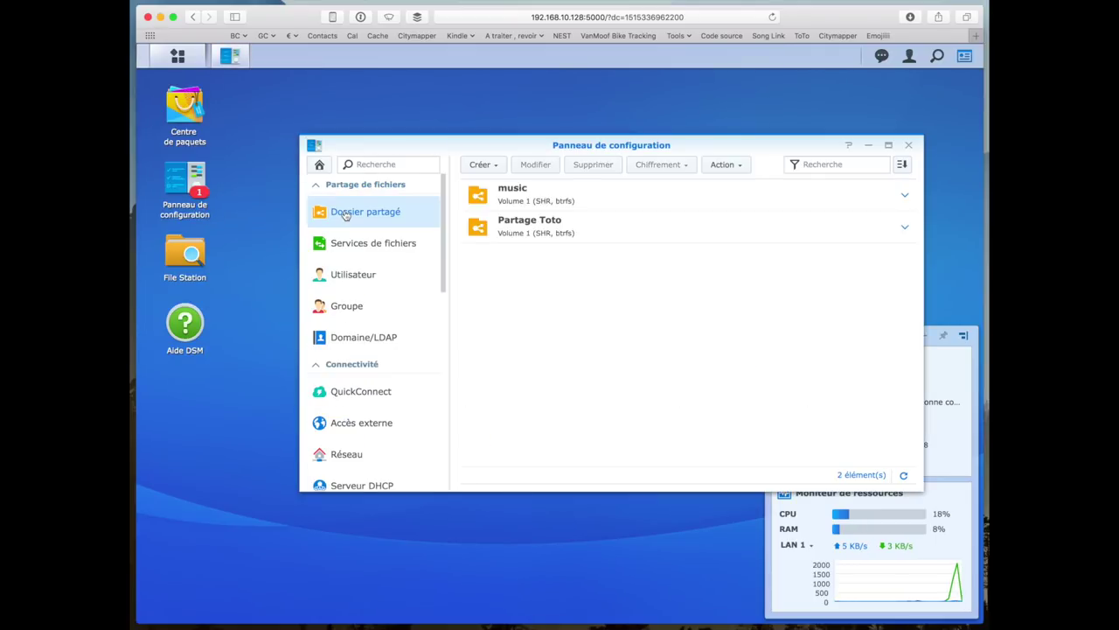
pyautogui.click(493, 174)
pyautogui.click(495, 183)
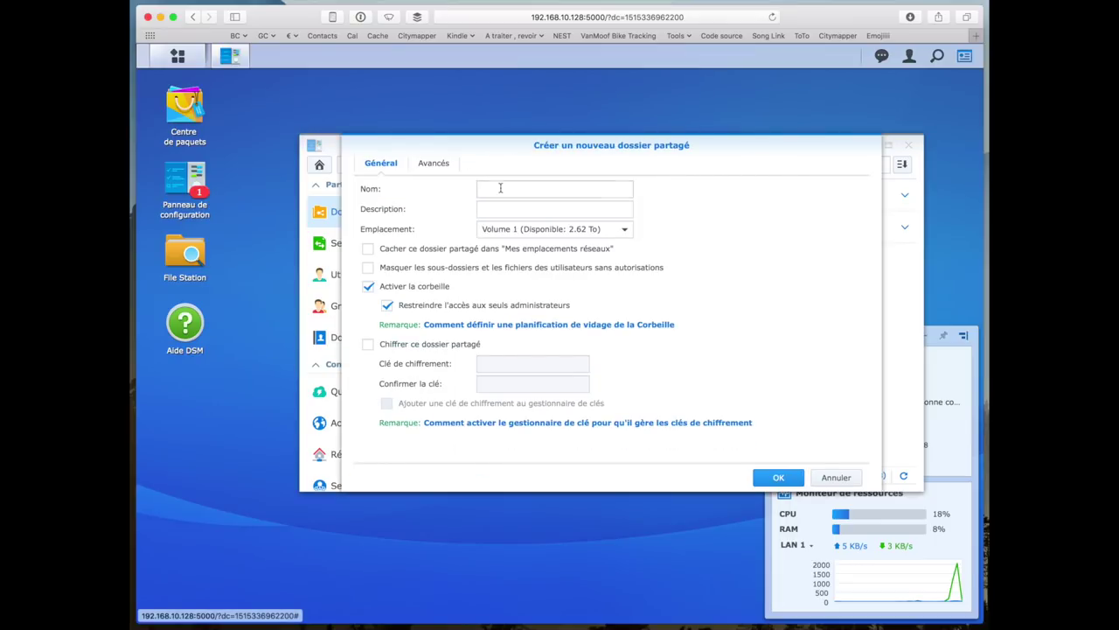
pyautogui.click(503, 190)
pyautogui.write('films')
pyautogui.click(775, 476)
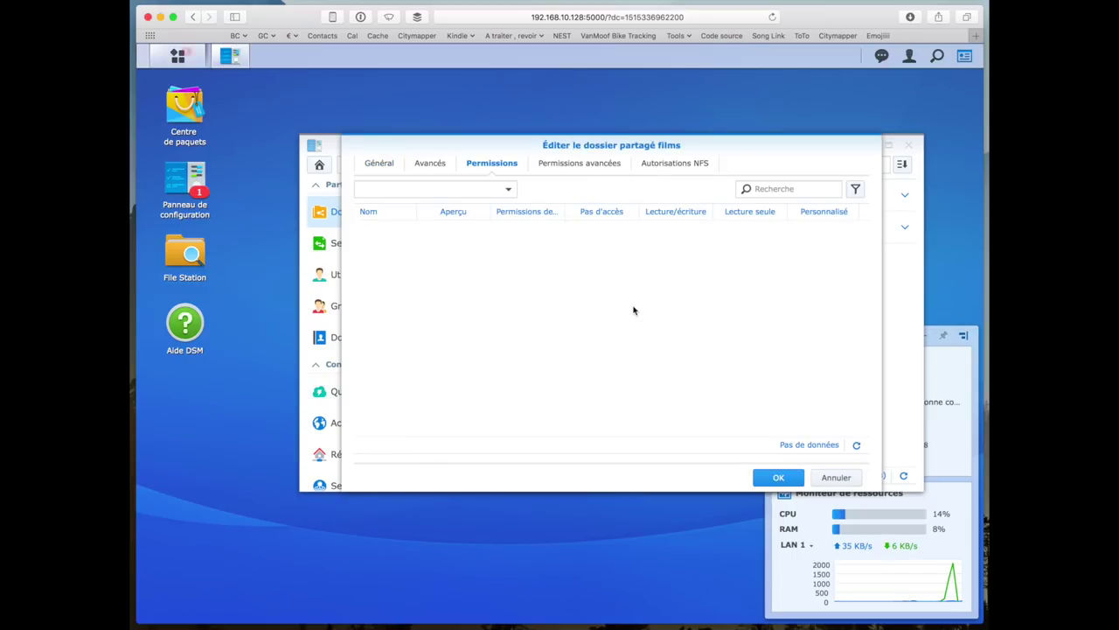
pyautogui.click(679, 229)
pyautogui.click(753, 265)
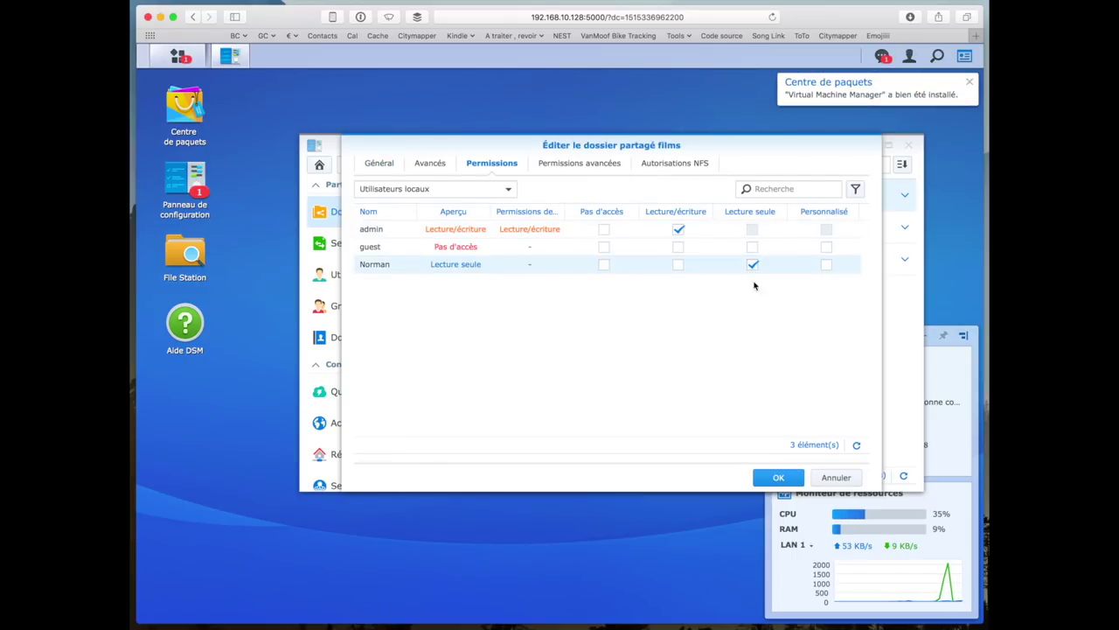
pyautogui.click(777, 475)
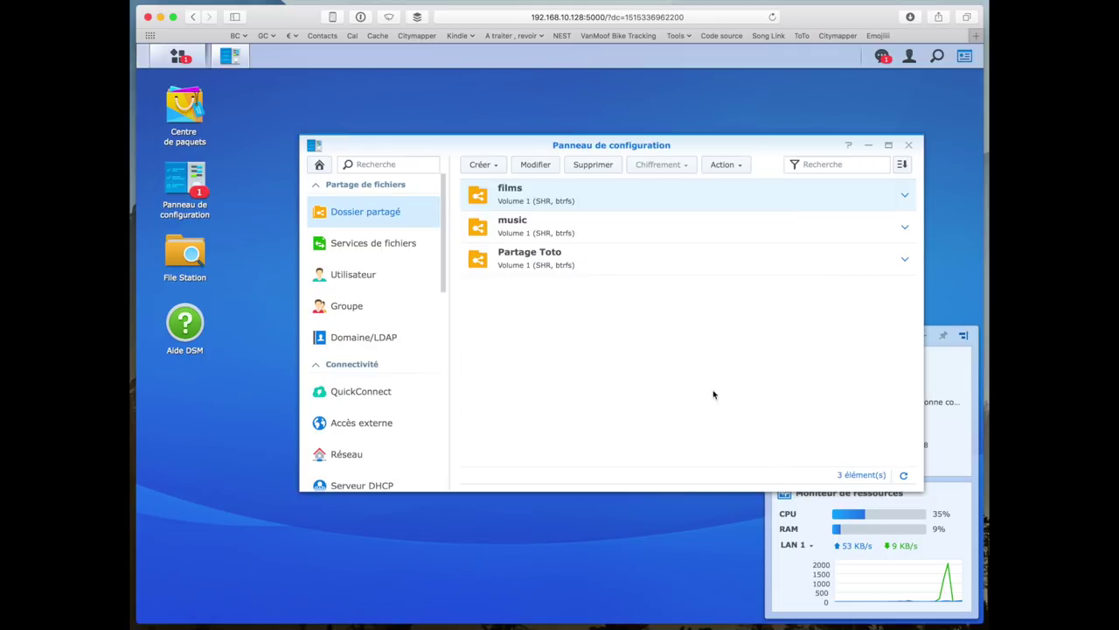
# - Create the 'series' shared folder, read-only for the other local user
pyautogui.click(483, 165)
pyautogui.click(484, 182)
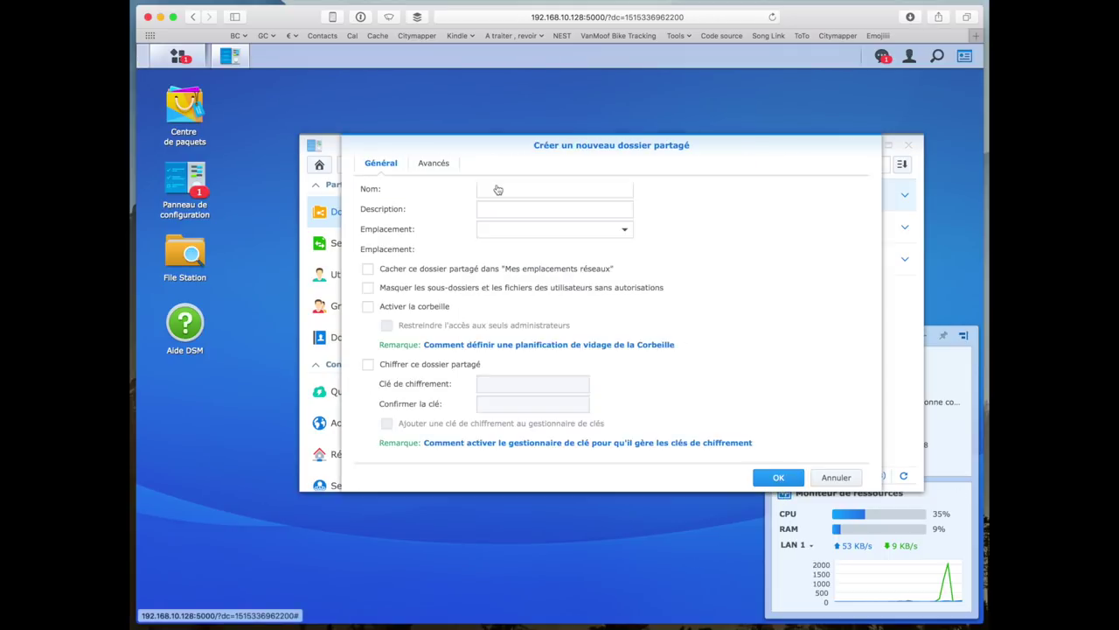
pyautogui.write('series')
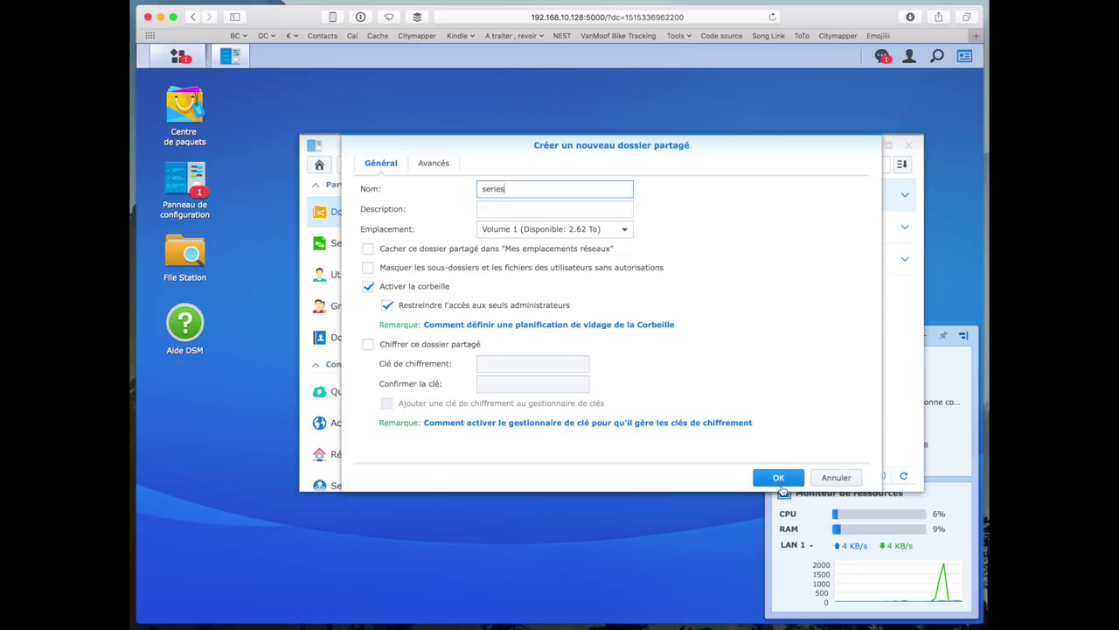
pyautogui.click(780, 479)
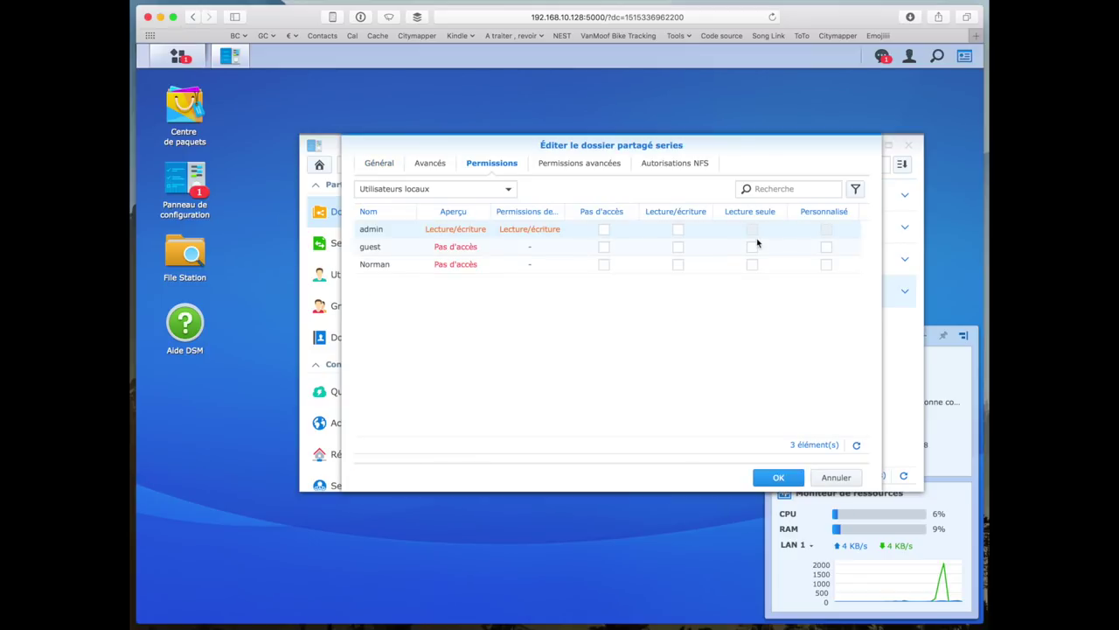
pyautogui.click(751, 265)
pyautogui.click(771, 484)
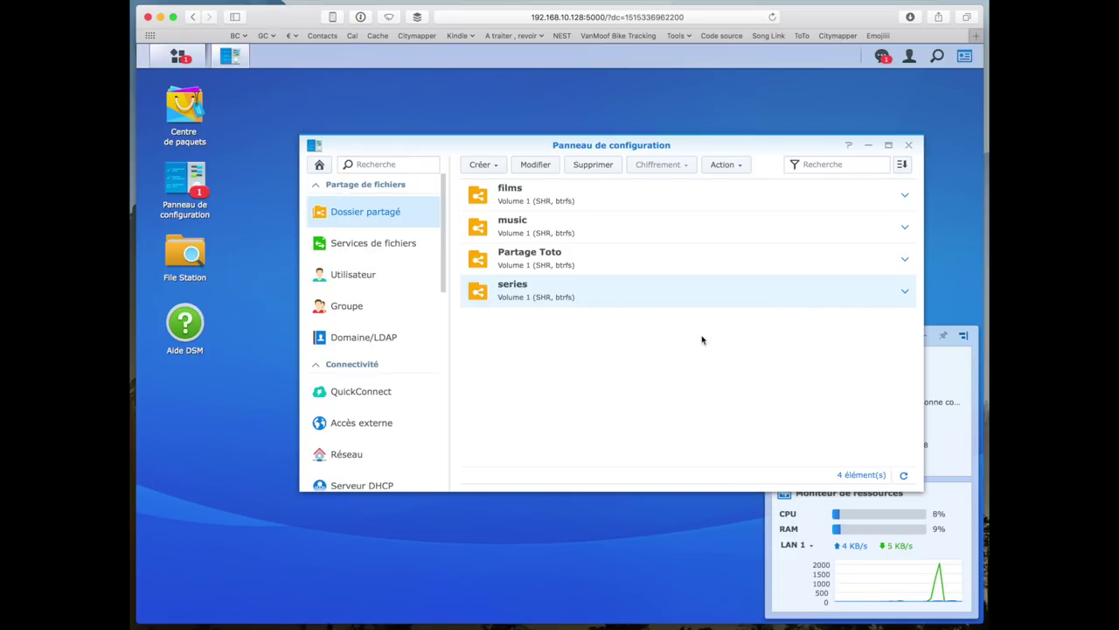
pyautogui.click(187, 243)
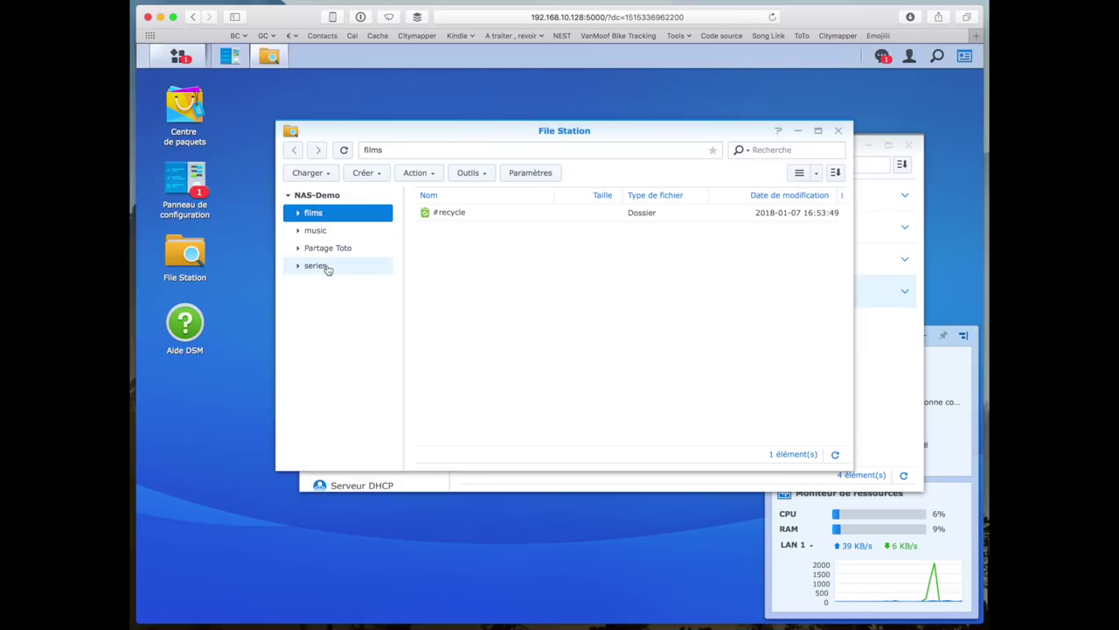
# - Check the series and films shares in File Station, then close it
pyautogui.click(325, 267)
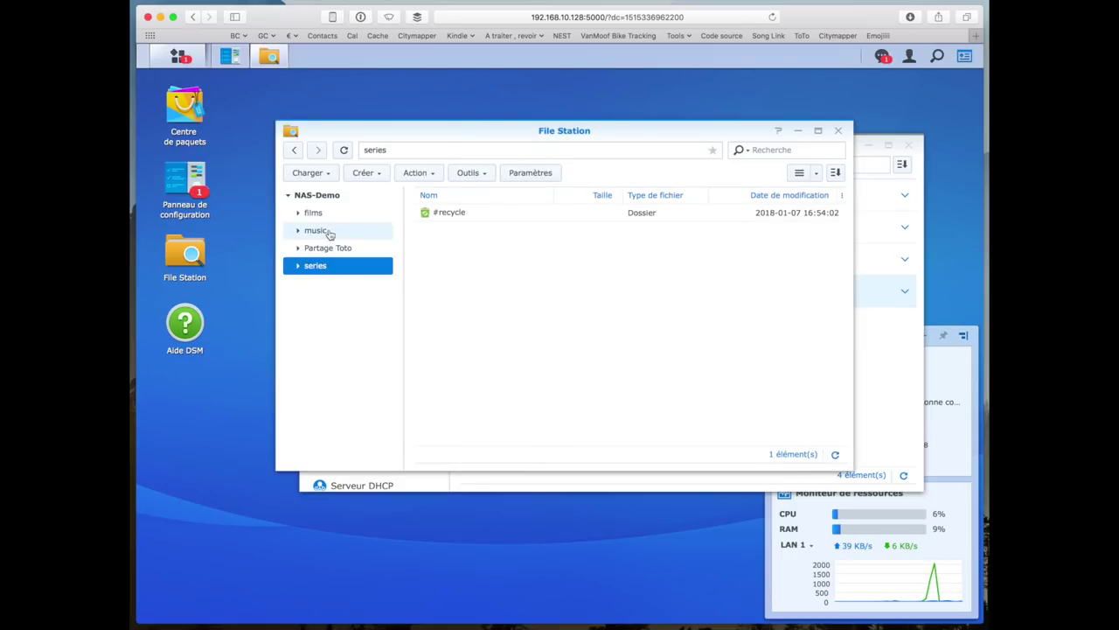
pyautogui.click(322, 214)
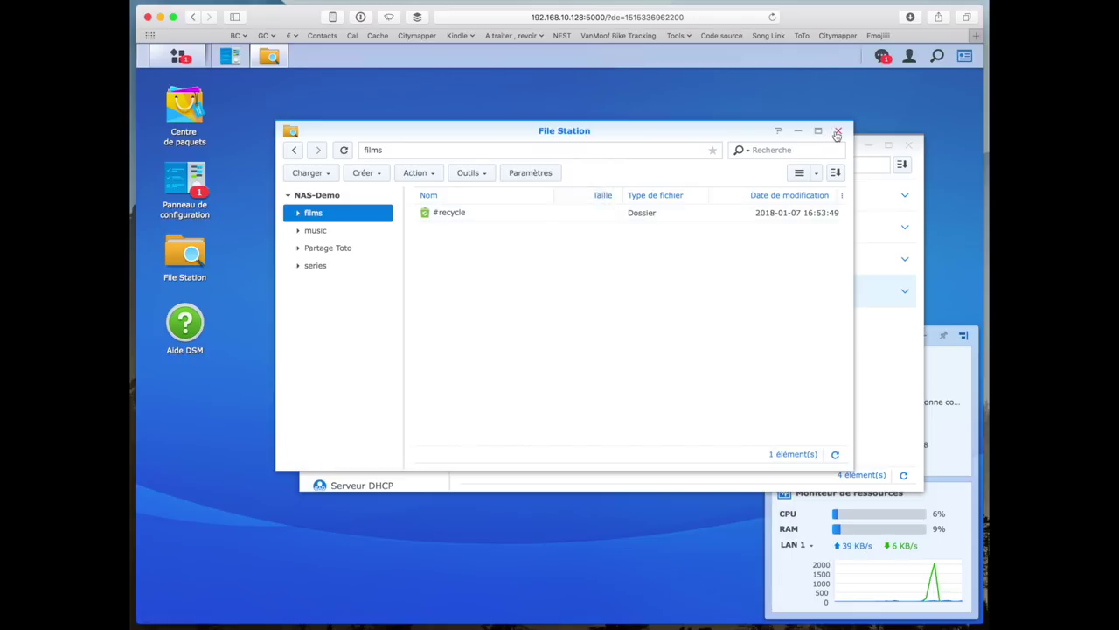
pyautogui.click(837, 131)
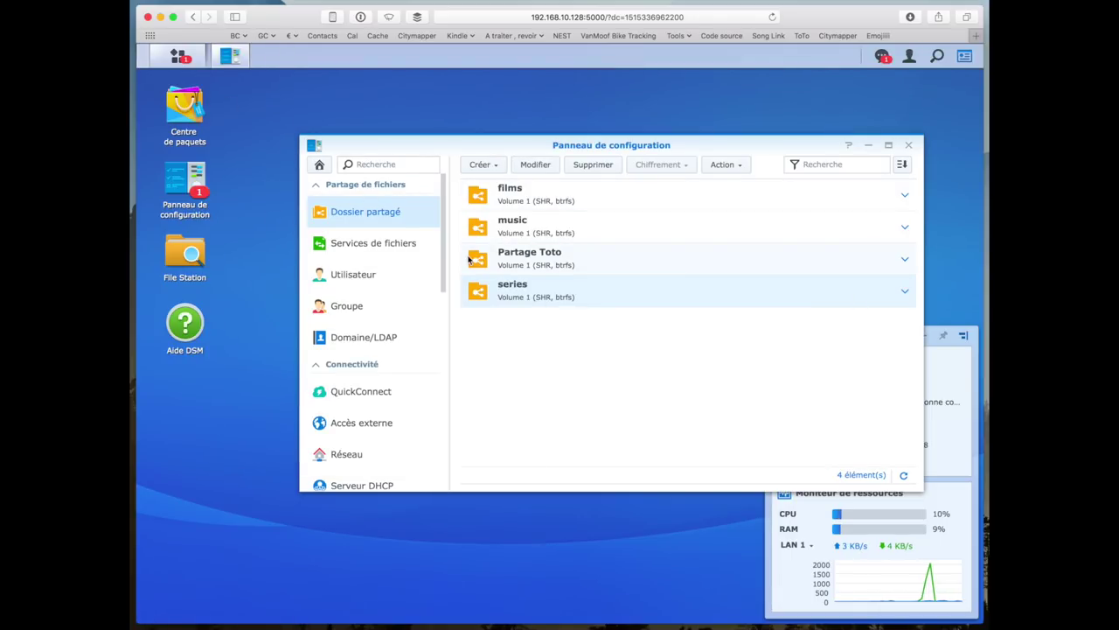
# - Open thepiratebay.org in a new Safari tab
pyautogui.press('super+t')
pyautogui.write('thepiratebay.org')
pyautogui.press('Return')
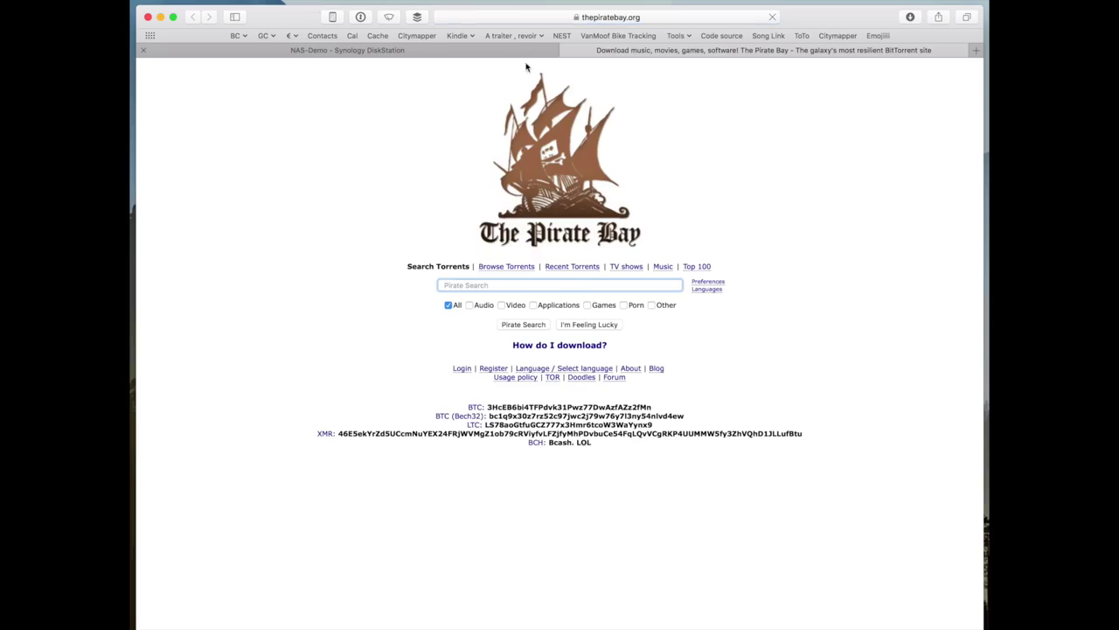
# - Open The Pirate Bay's E-books Top 100 list and close a popup ad tab
pyautogui.click(697, 267)
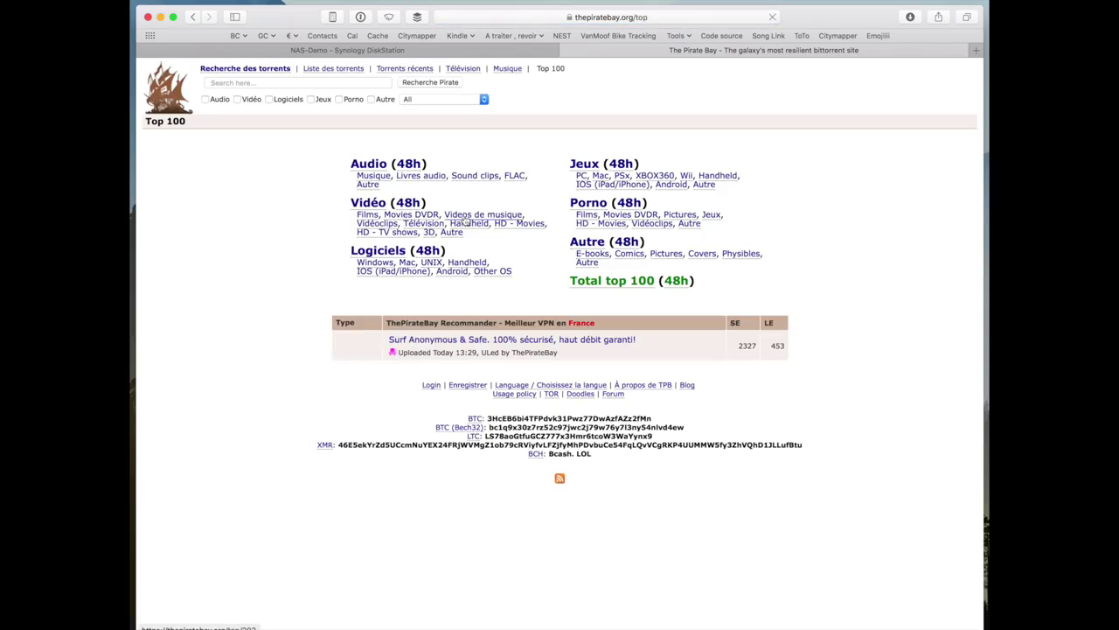
pyautogui.click(597, 259)
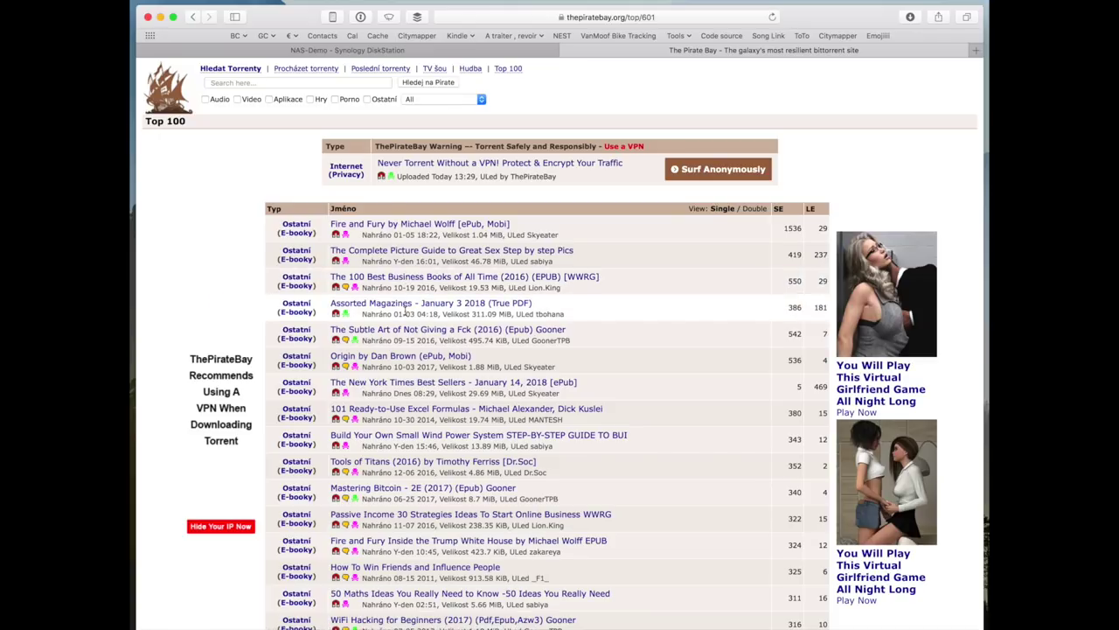
pyautogui.tripleClick(416, 375)
pyautogui.rightClick(415, 374)
pyautogui.click(473, 524)
pyautogui.press('super+w')
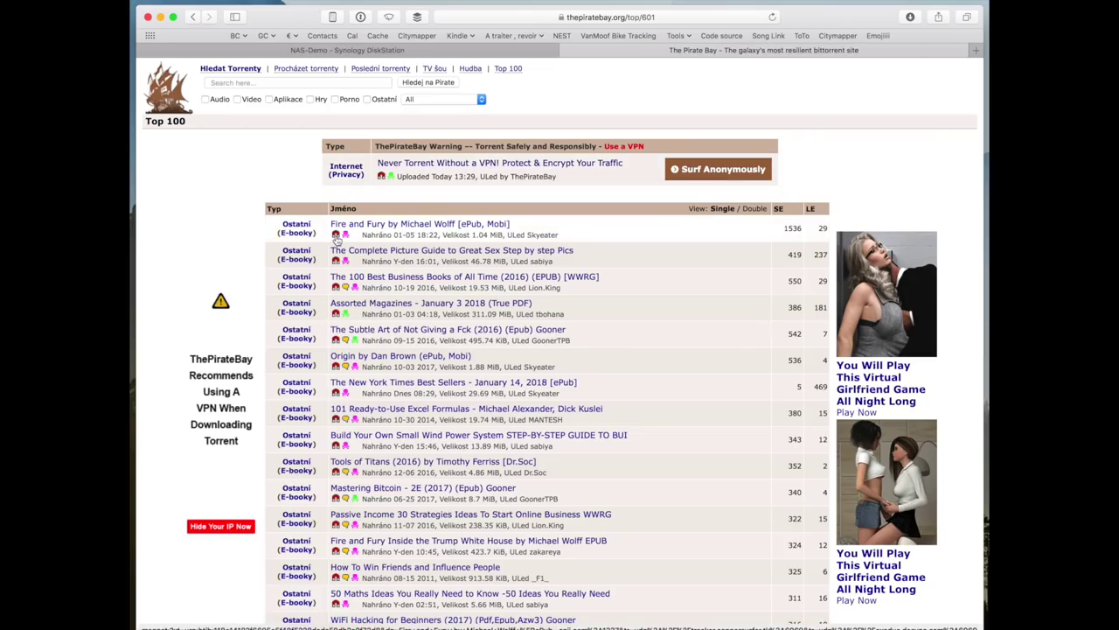
# - Copy the Fire and Fury magnet link and return to the NAS-Demo DSM tab
pyautogui.rightClick(336, 237)
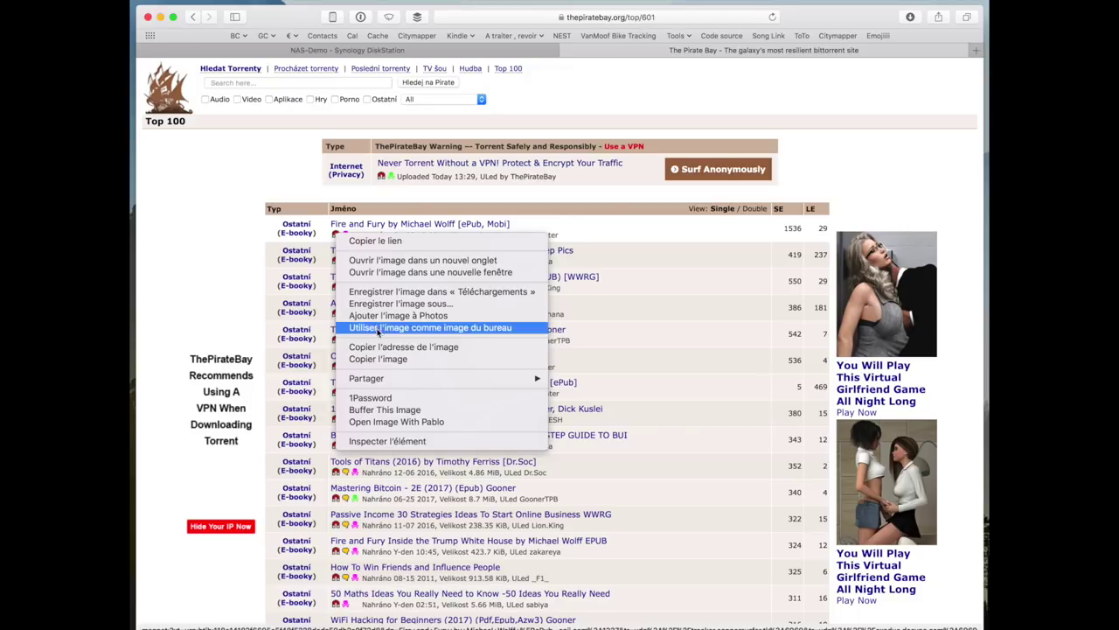
pyautogui.click(376, 240)
pyautogui.hotkey('ctrl', 'shift', 'Tab')
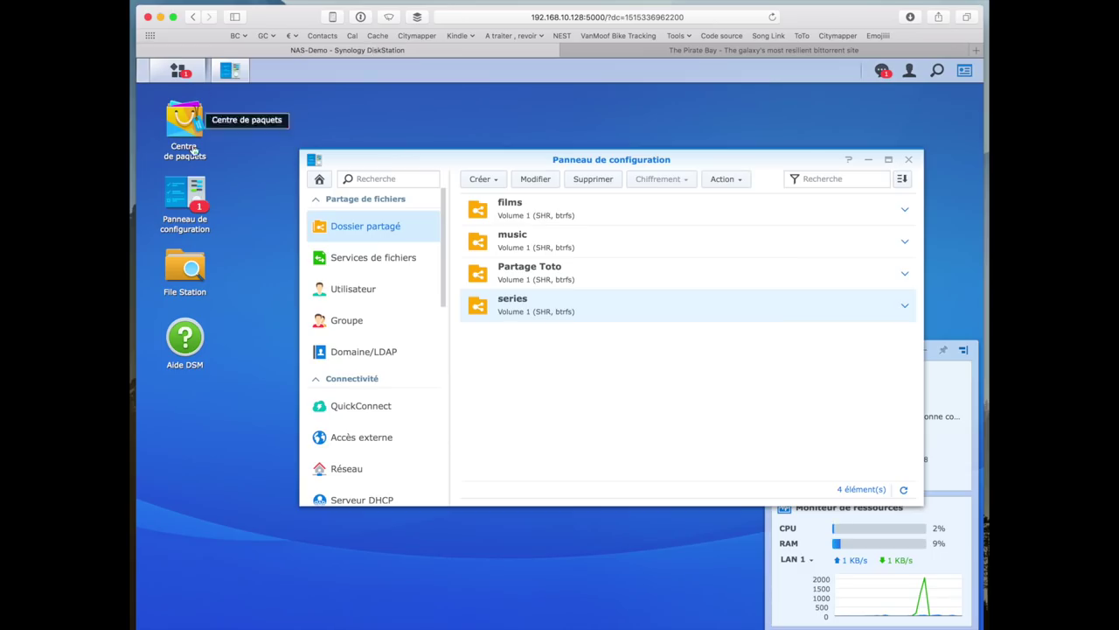
pyautogui.click(477, 185)
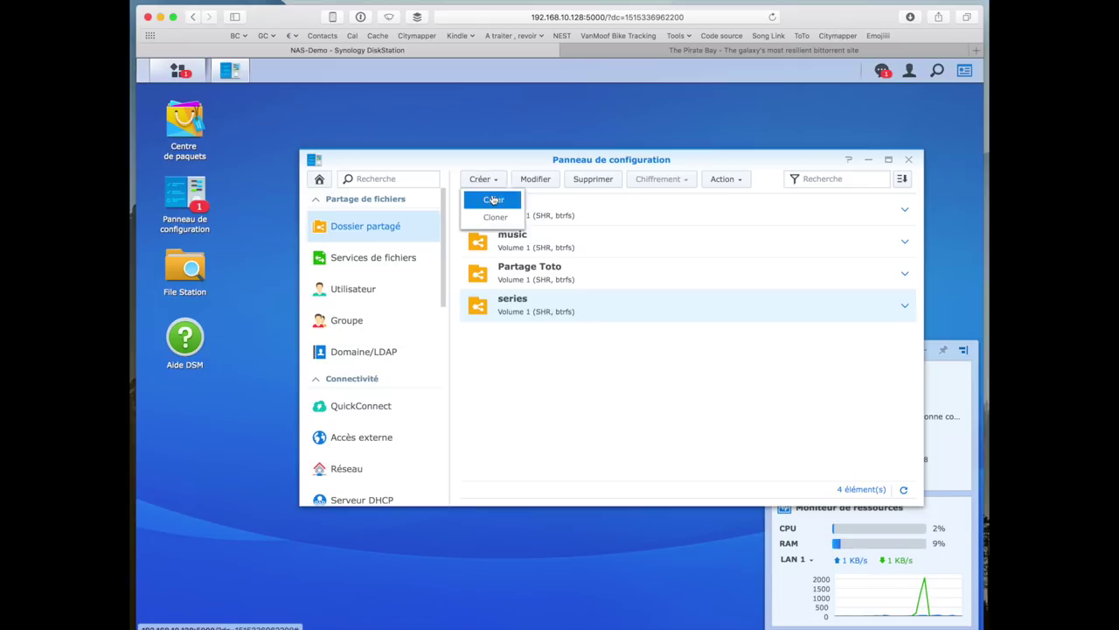
# - Create the shared folder 'téléchargements', leaving the other local user on Pas d'accès
pyautogui.click(486, 195)
pyautogui.write('telech')
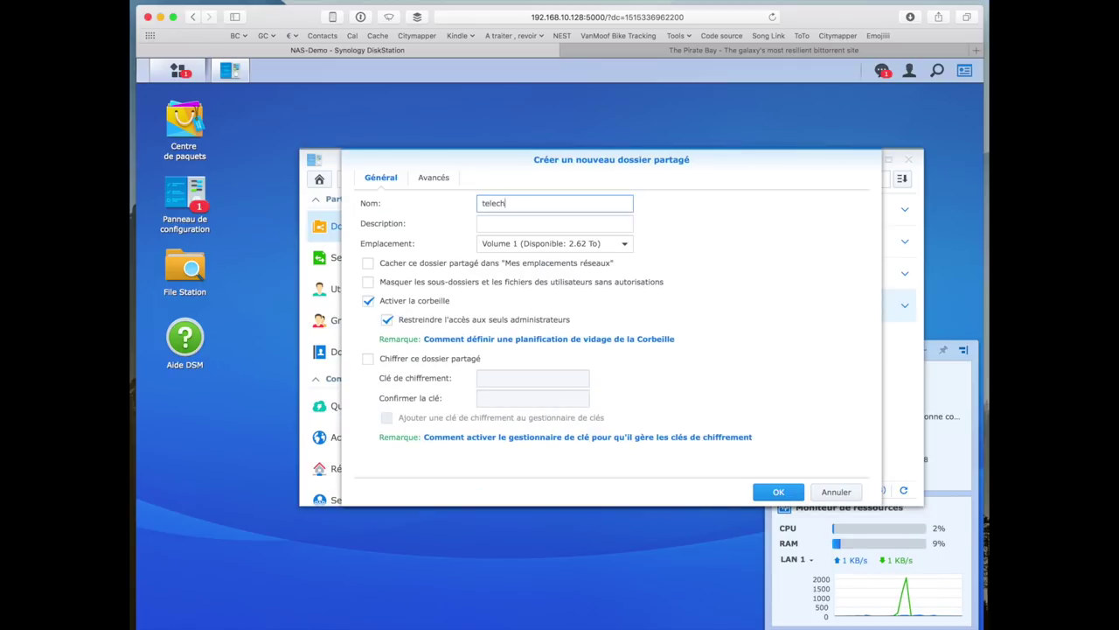
pyautogui.write('argements')
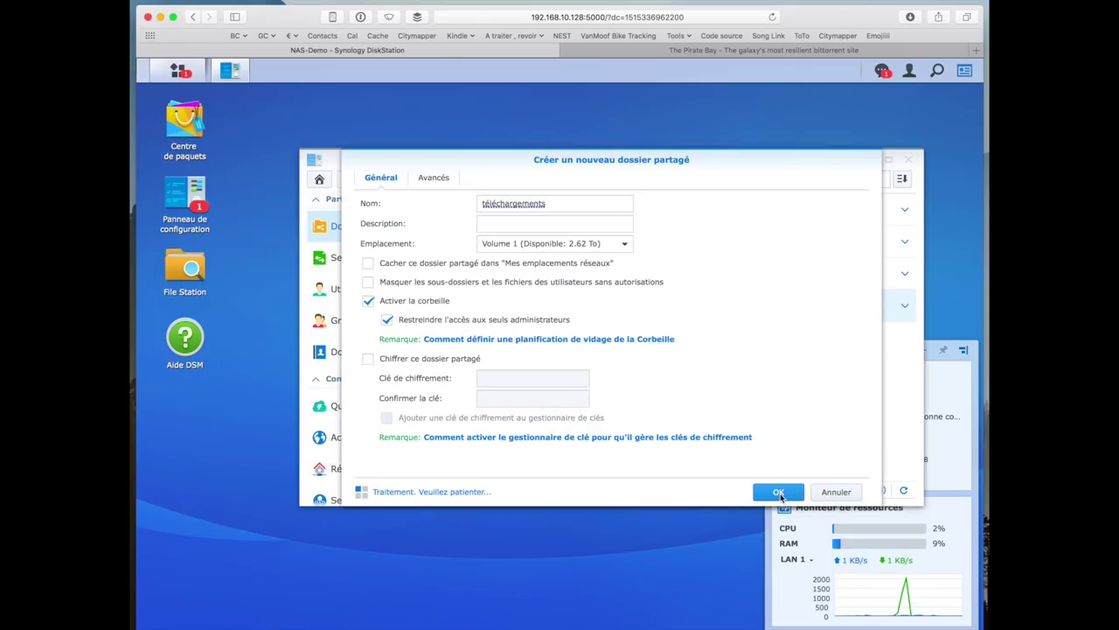
pyautogui.press('Down')
pyautogui.press('Return')
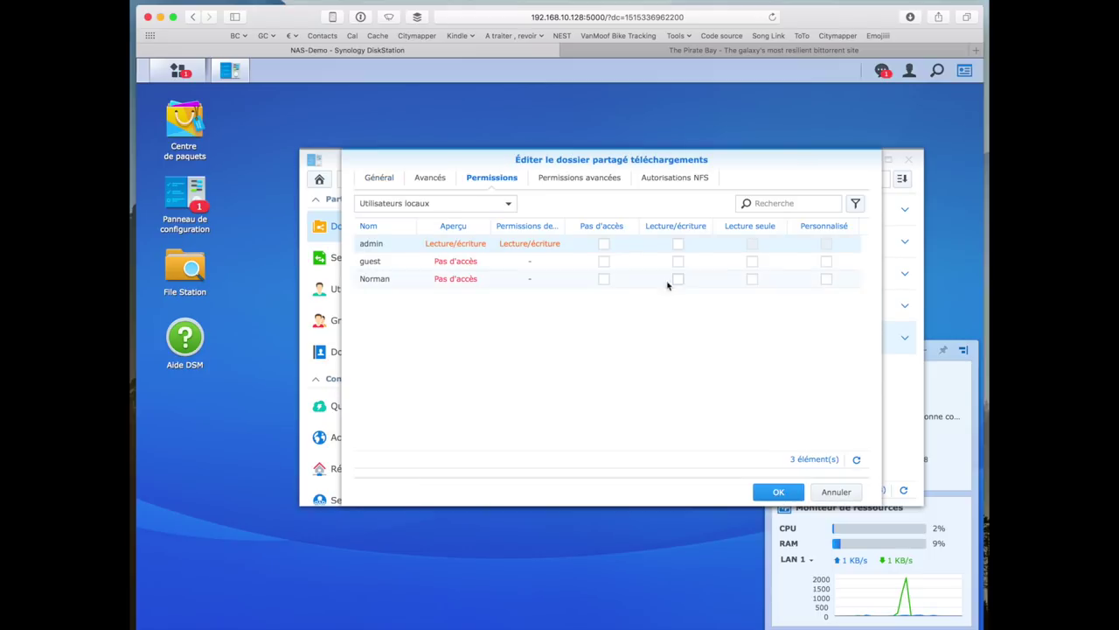
pyautogui.click(752, 279)
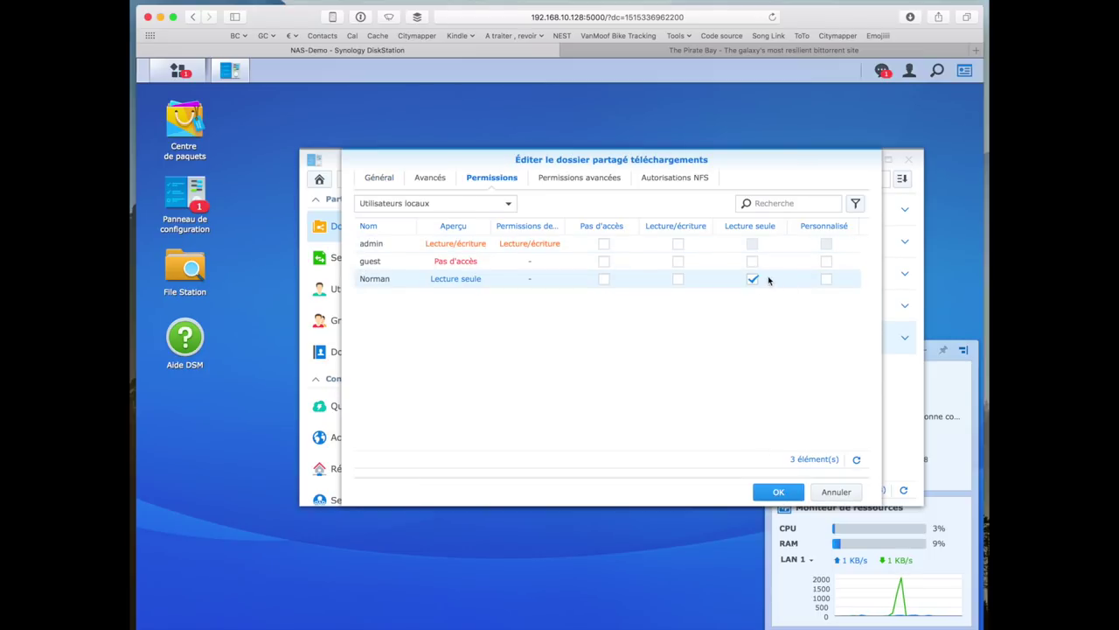
pyautogui.click(752, 279)
pyautogui.click(777, 492)
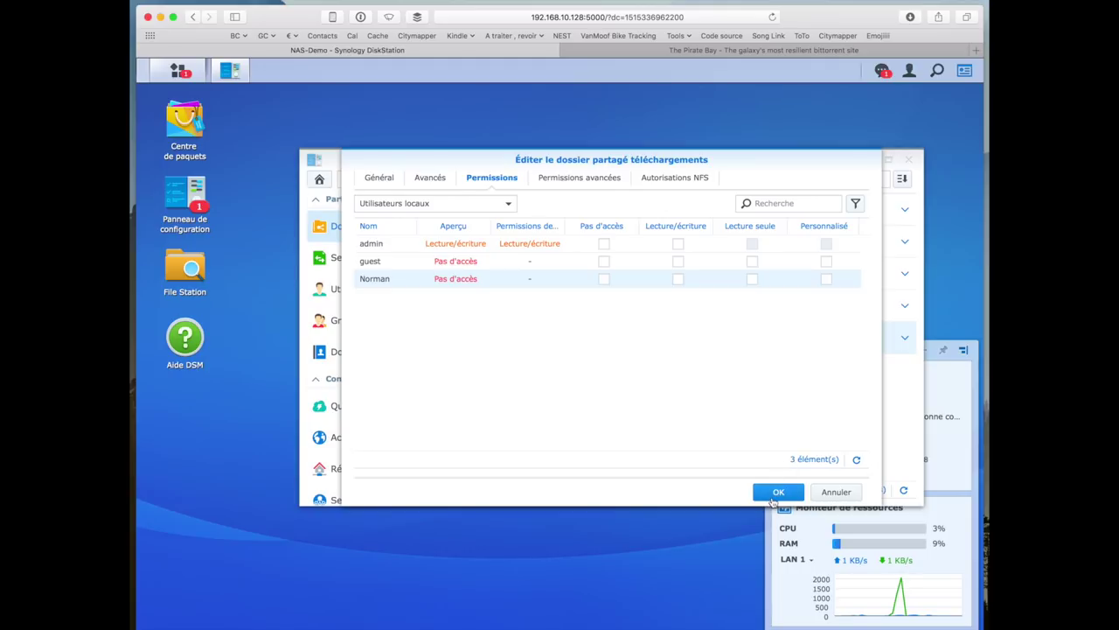
# - Launch Download Station and set téléchargements as its download destination folder
pyautogui.click(178, 70)
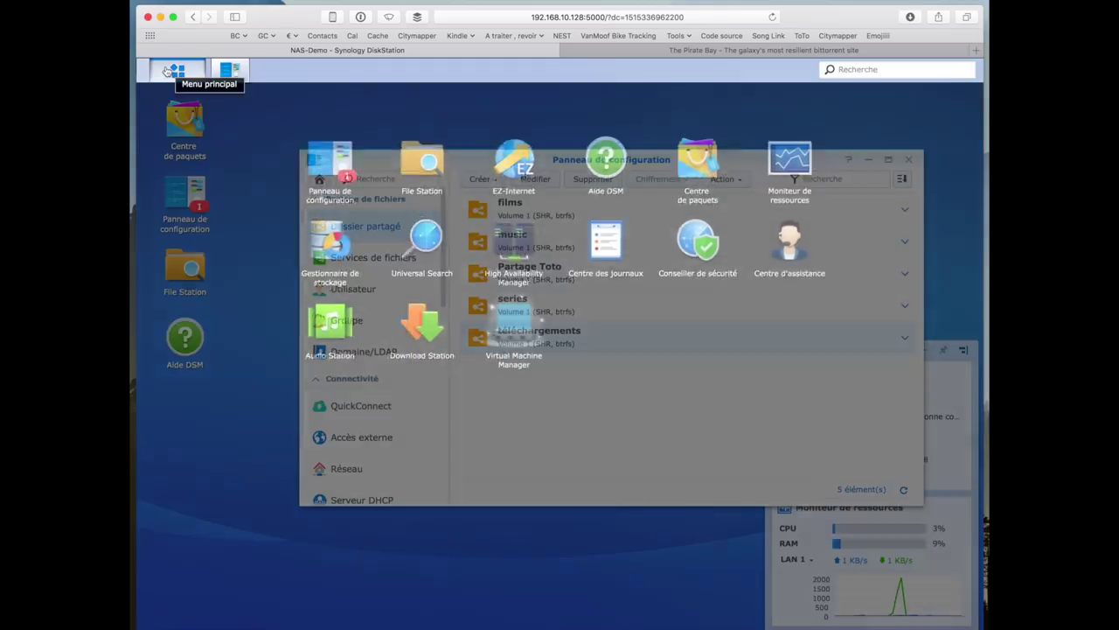
pyautogui.click(411, 331)
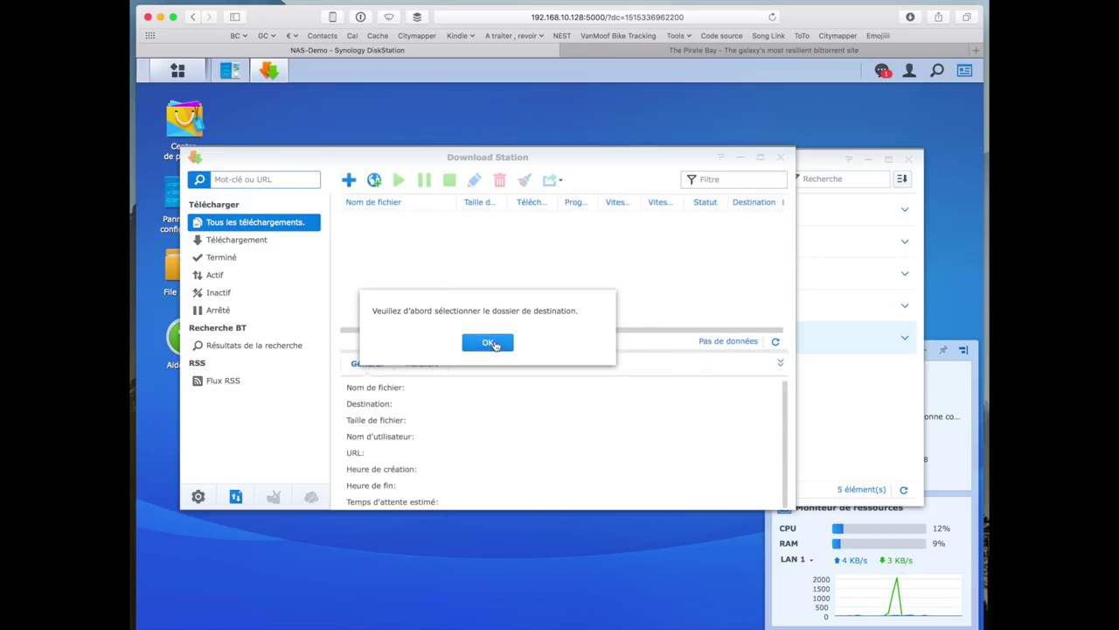
pyautogui.click(492, 342)
pyautogui.click(420, 312)
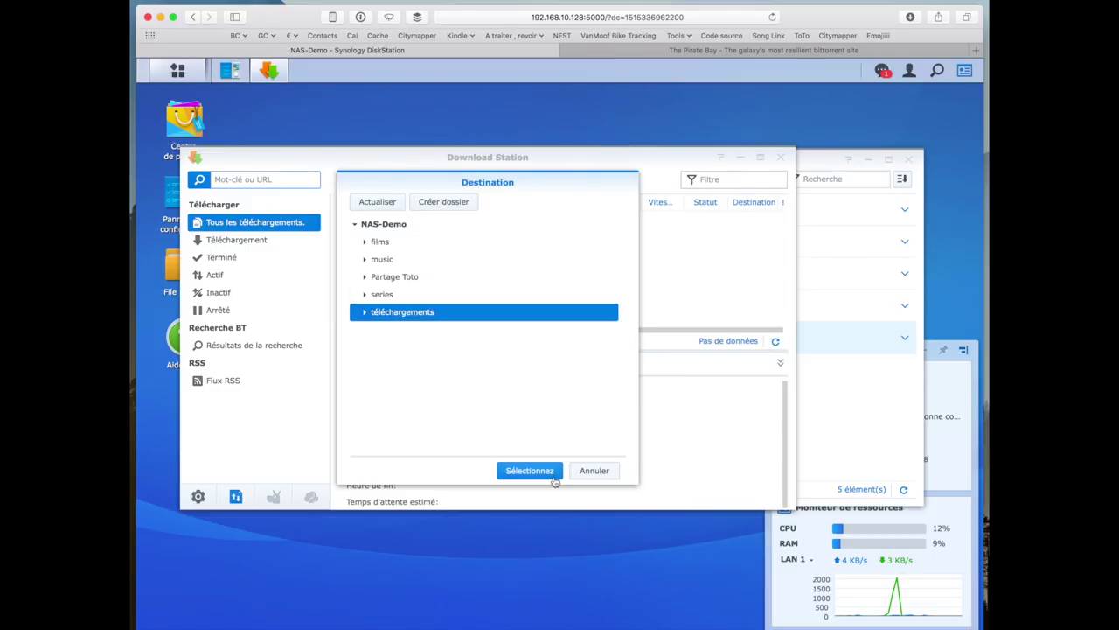
pyautogui.click(529, 470)
# - Add a download task from the pasted Fire and Fury magnet link
pyautogui.click(374, 180)
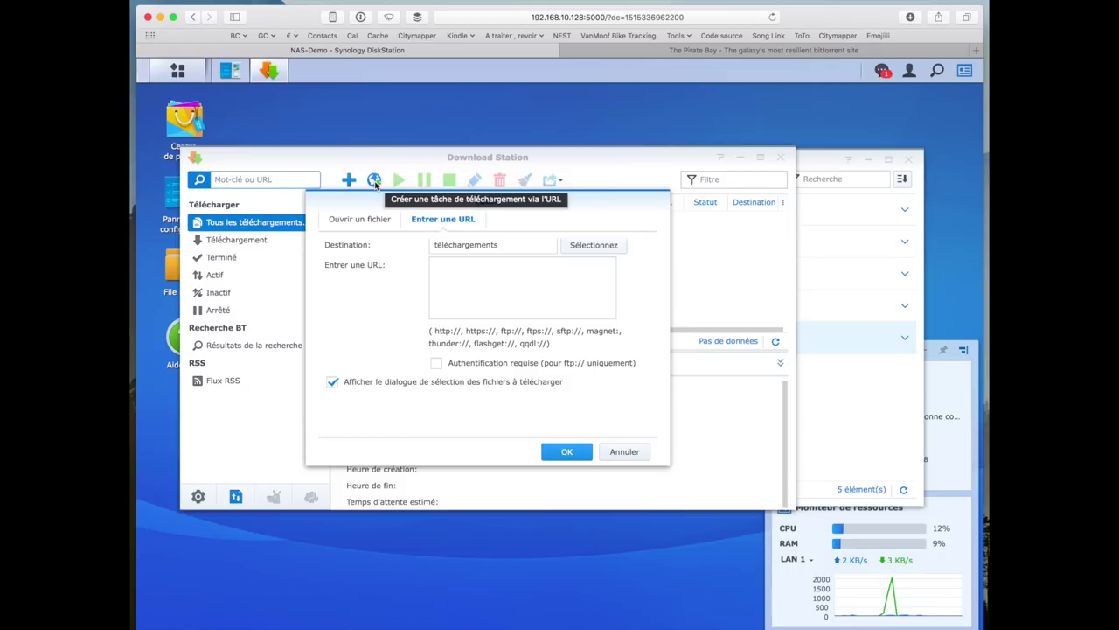
pyautogui.press('super+v')
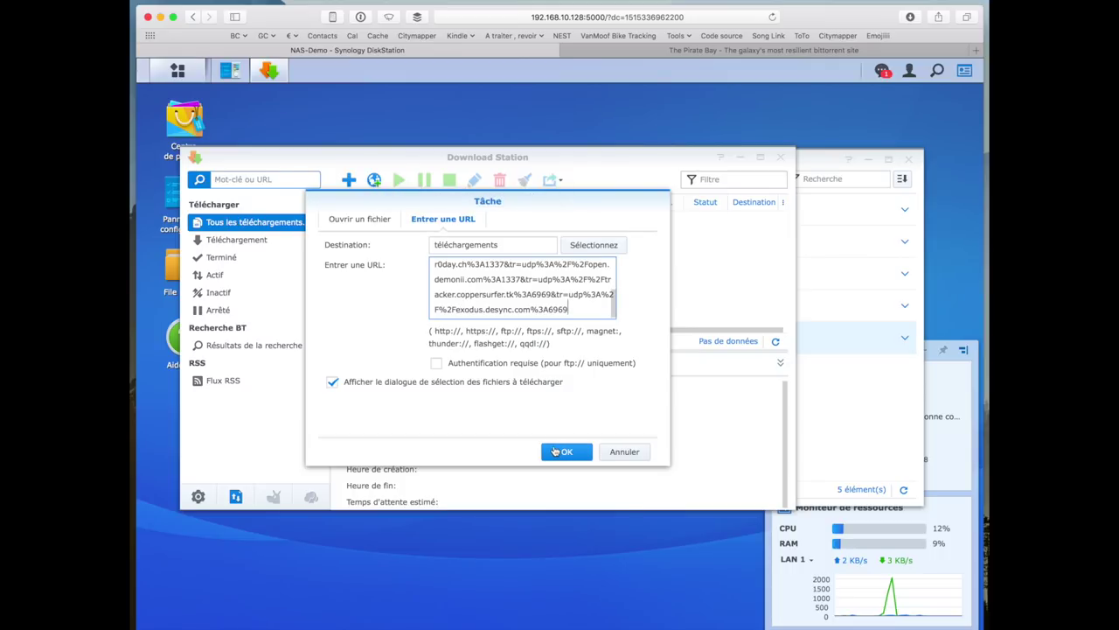
pyautogui.click(560, 451)
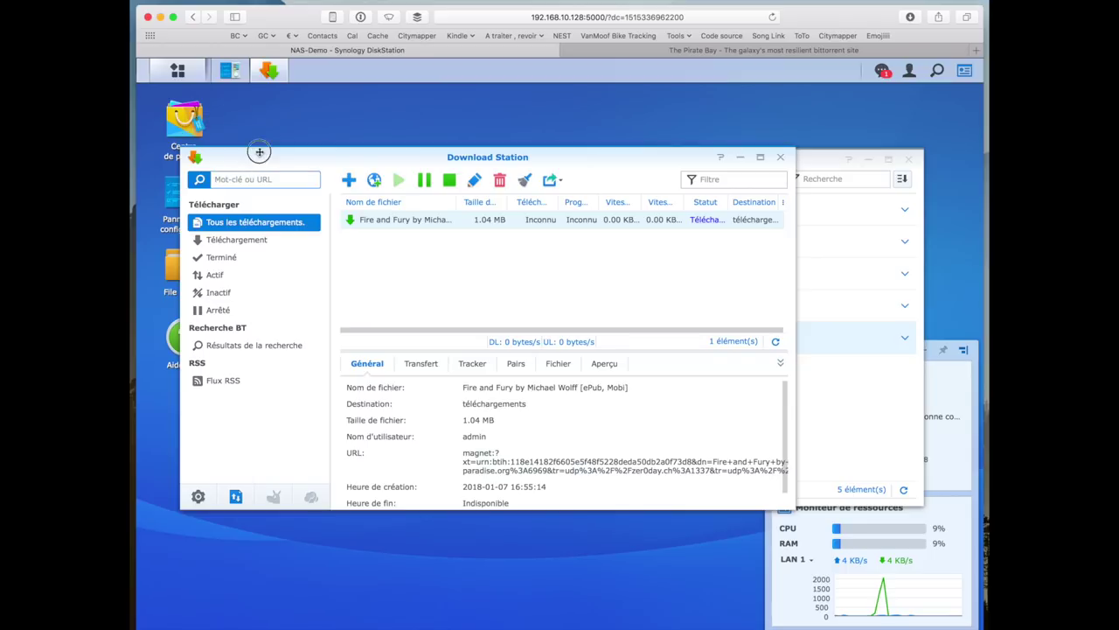
pyautogui.click(187, 215)
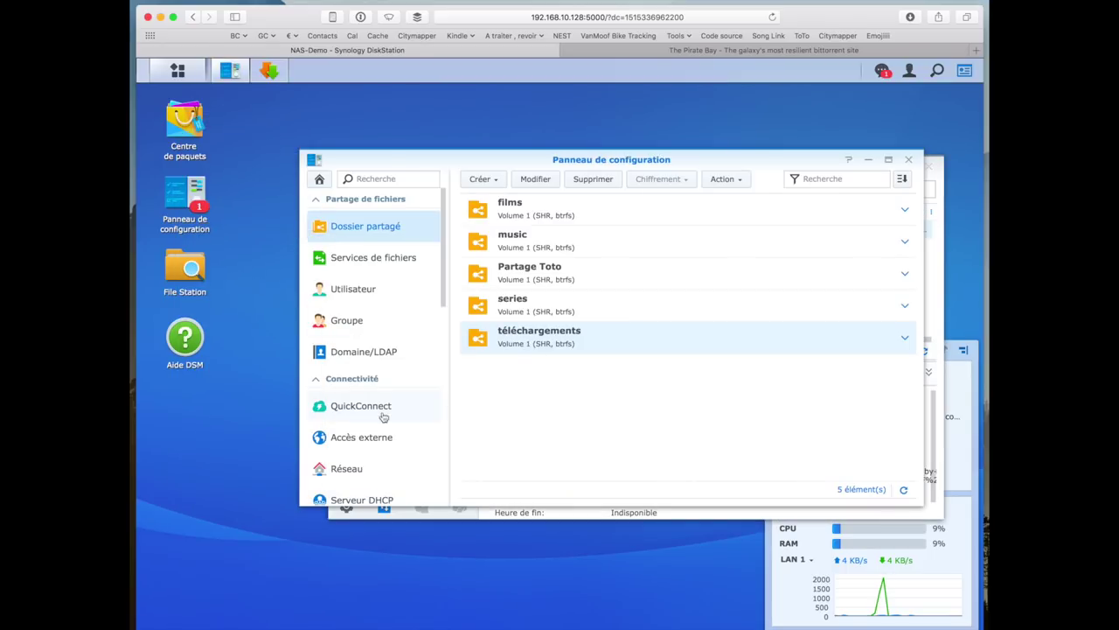
# - Apply the Matériel et alimentation disk hibernation settings (20 minutes) and close Control Panel
pyautogui.scroll(-5, 382, 416)
pyautogui.scroll(-5, 383, 416)
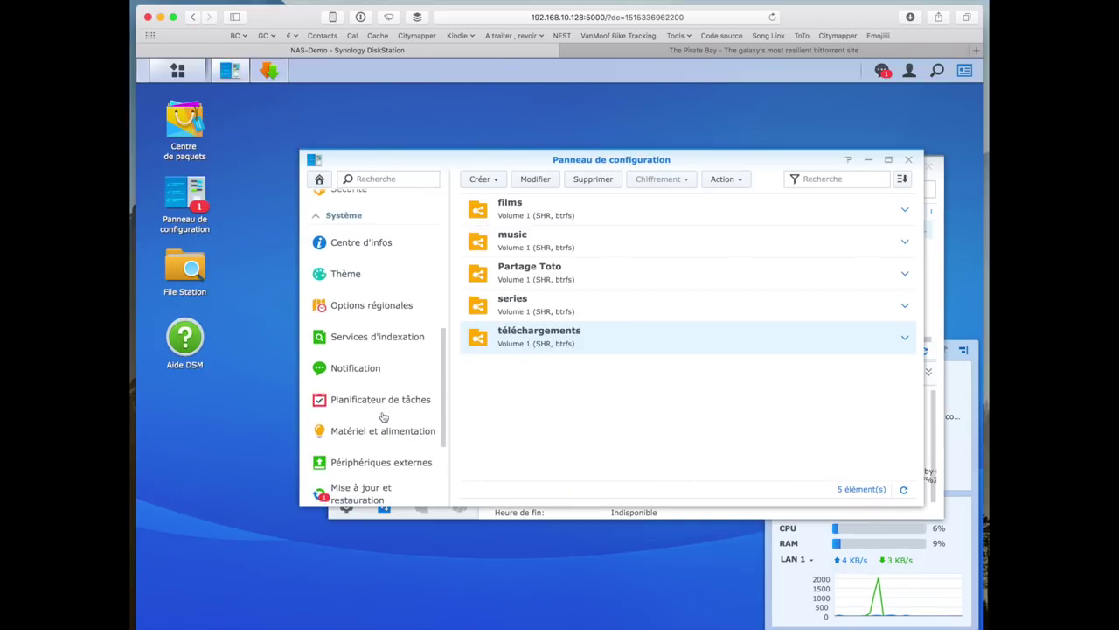
pyautogui.click(382, 431)
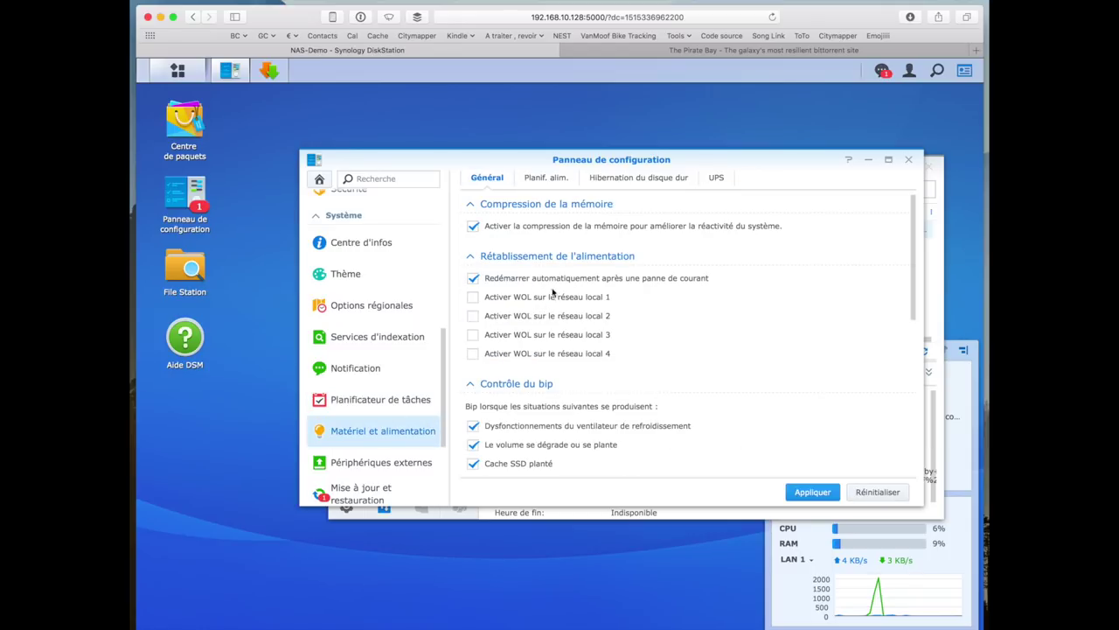
pyautogui.click(551, 180)
pyautogui.click(623, 179)
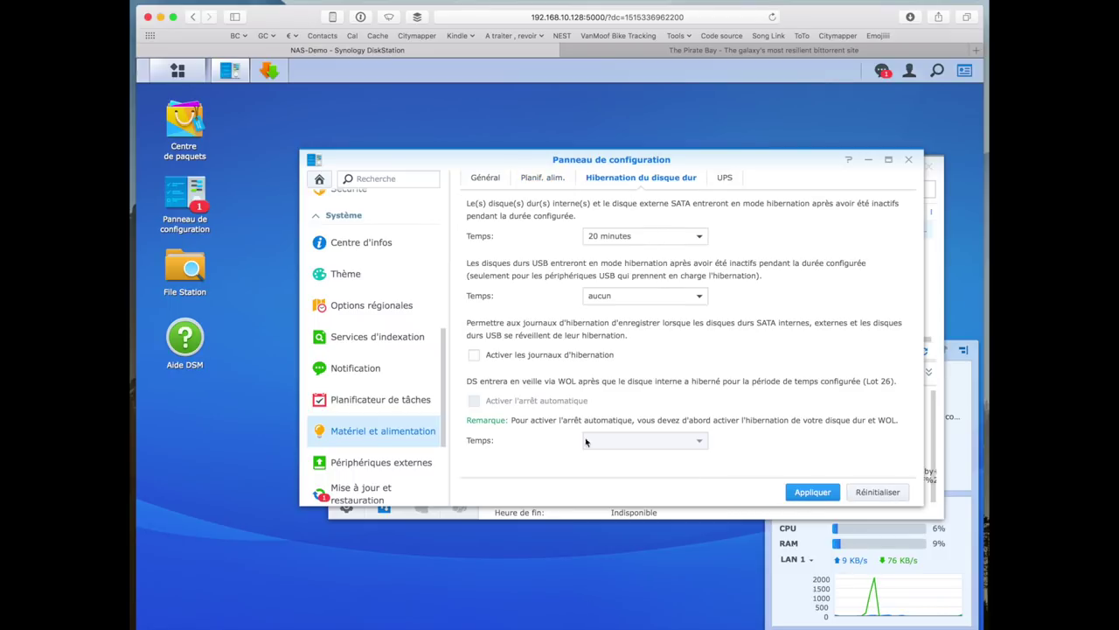
pyautogui.scroll(-2, 387, 464)
pyautogui.click(793, 498)
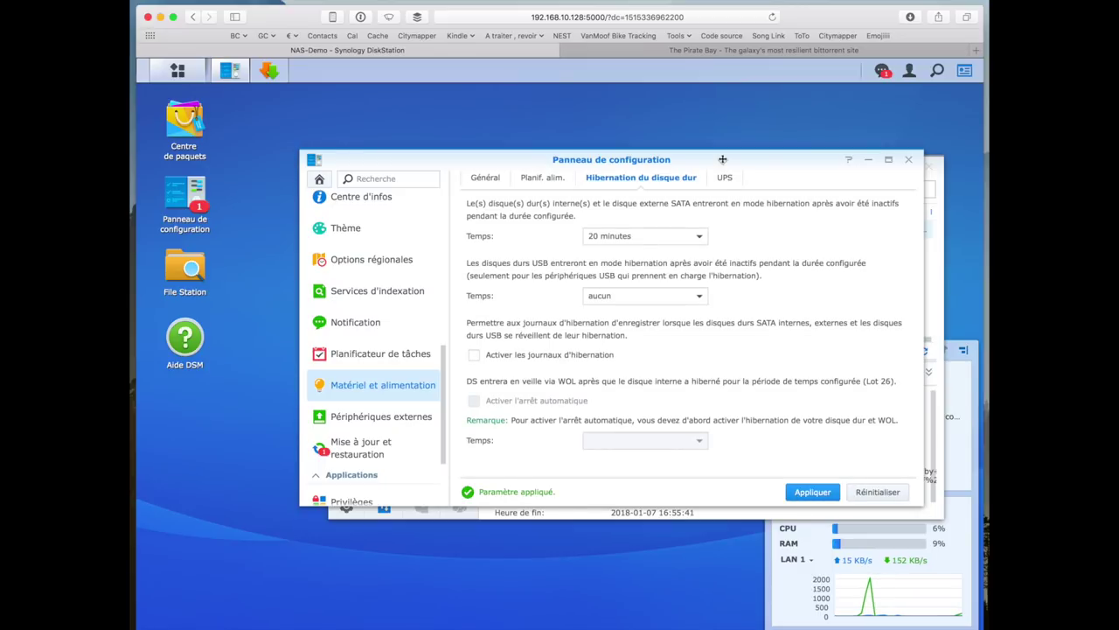
pyautogui.click(908, 159)
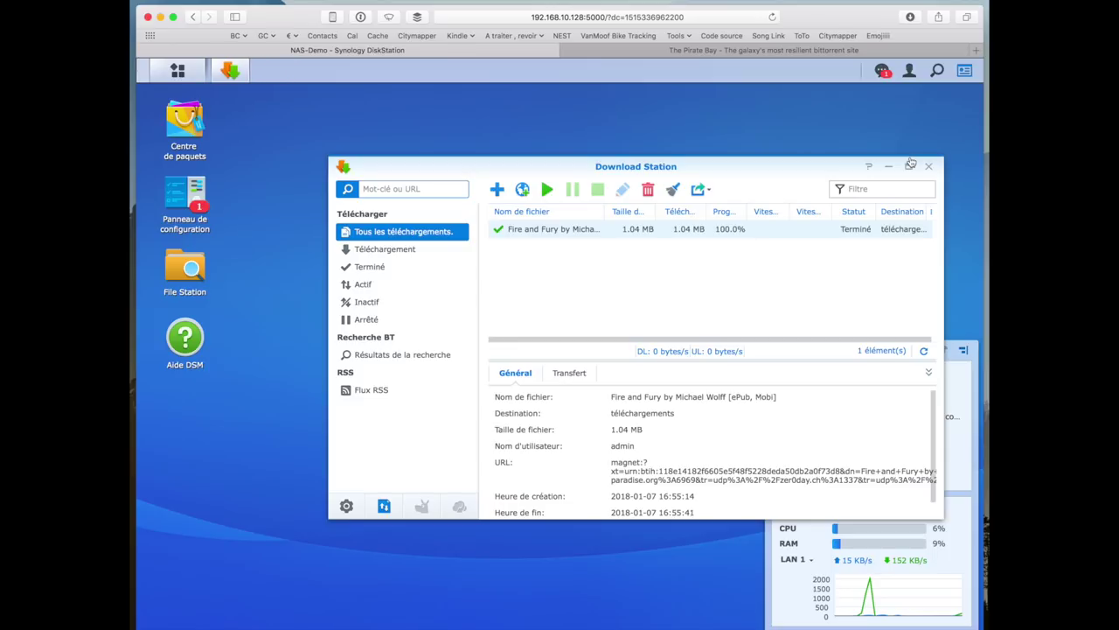
# - Move aside and close the Download Station window, then show the installed apps grid
pyautogui.moveTo(823, 166); pyautogui.dragTo(789, 151)
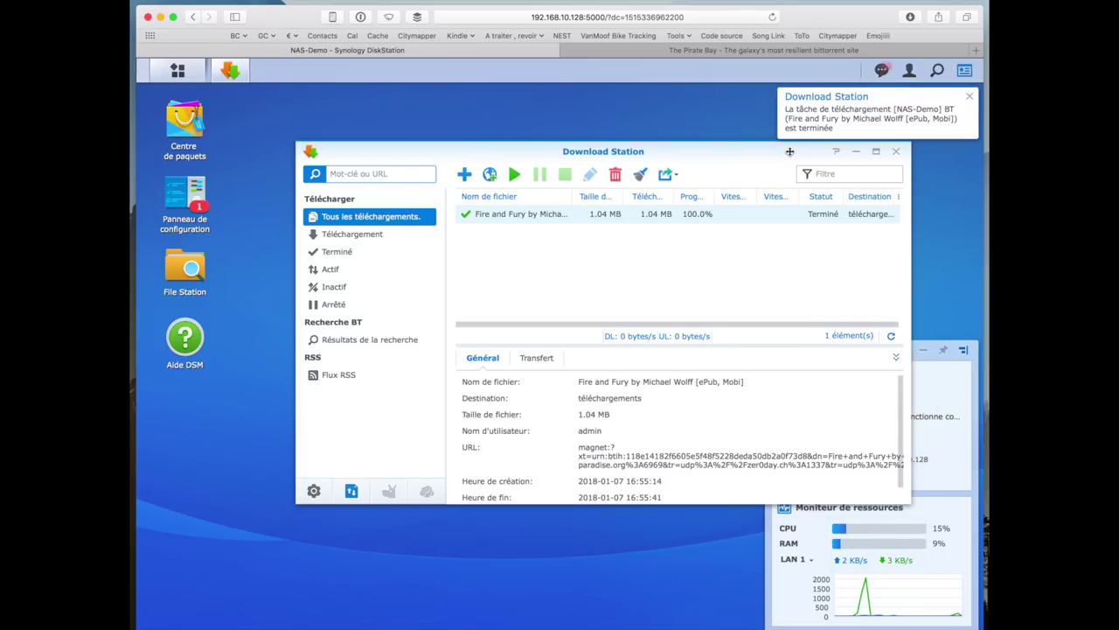
pyautogui.moveTo(742, 145); pyautogui.dragTo(738, 147)
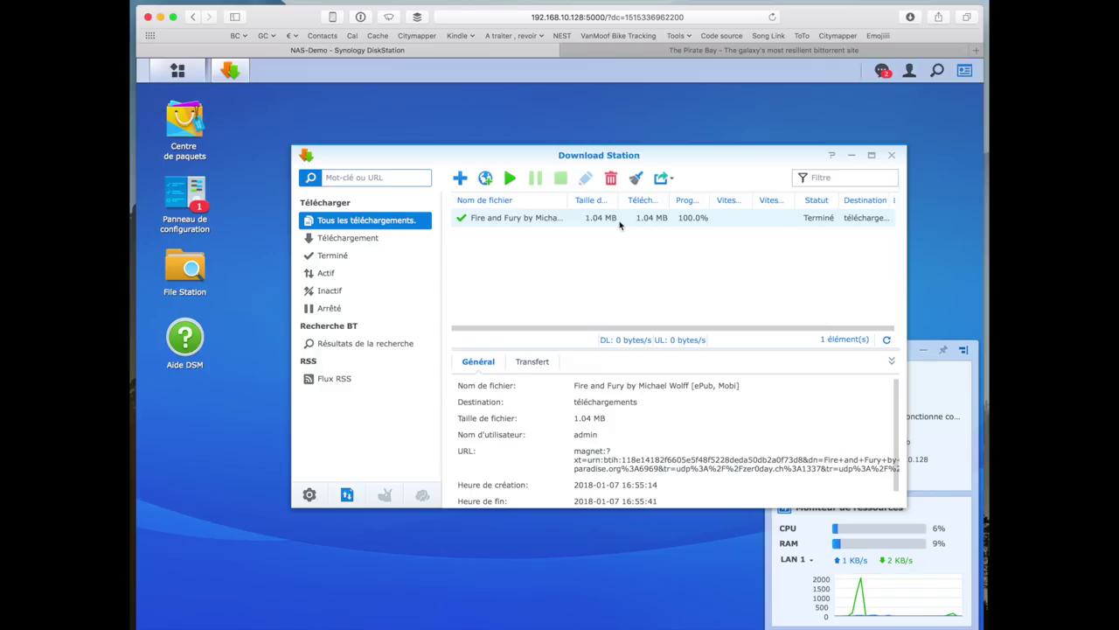
pyautogui.click(892, 155)
pyautogui.click(167, 77)
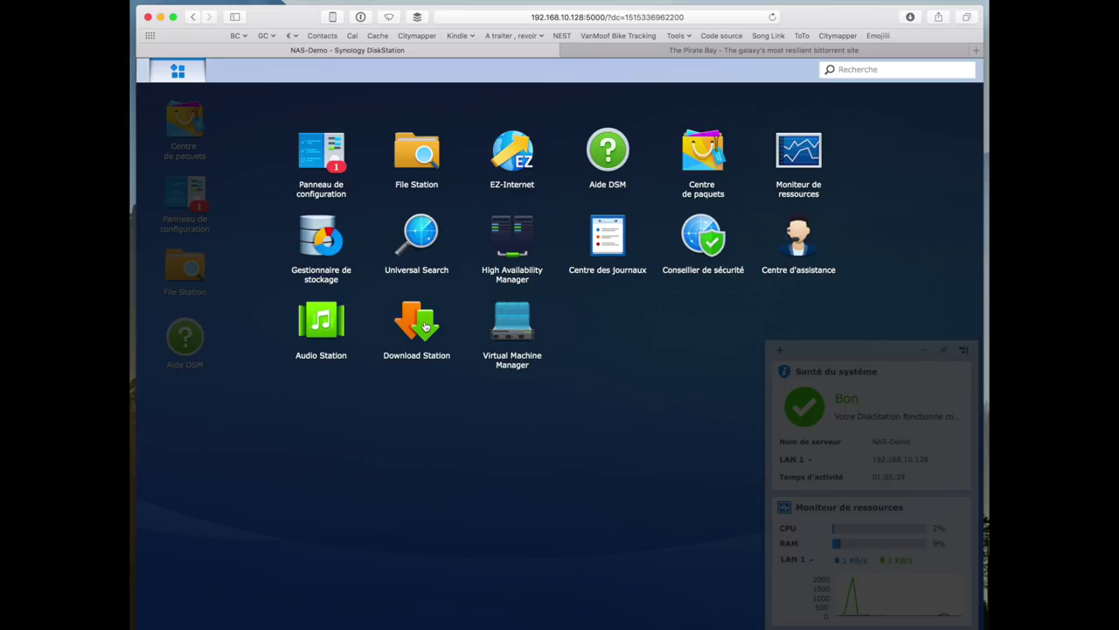
# - Create a Virtual Machine Manager cluster on Volume 1, accepting the network restart for host settings
pyautogui.click(533, 327)
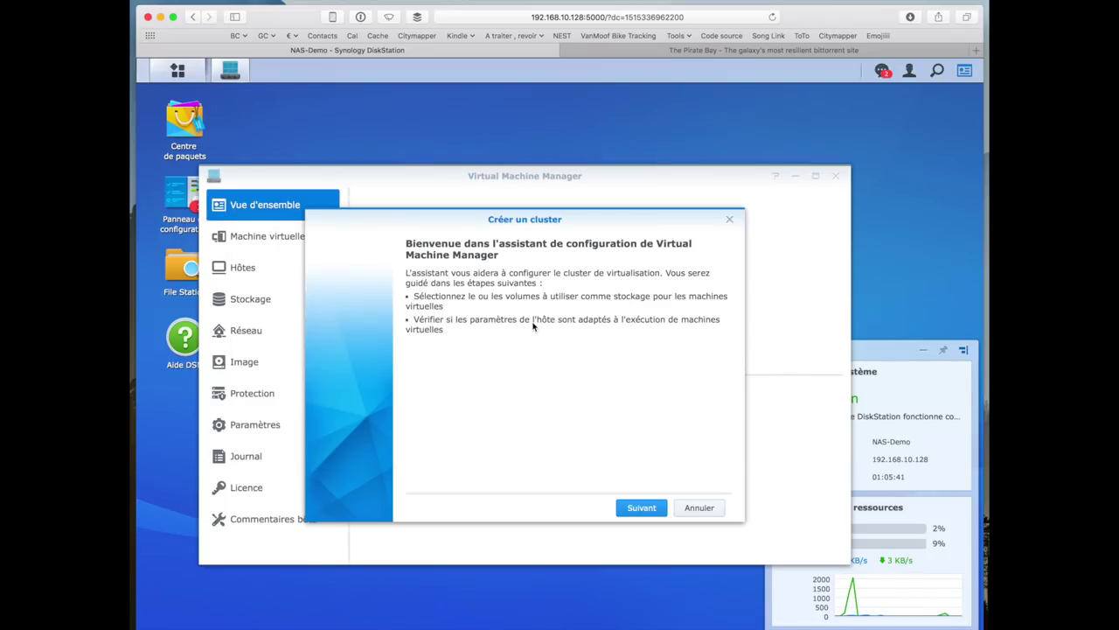
pyautogui.click(643, 511)
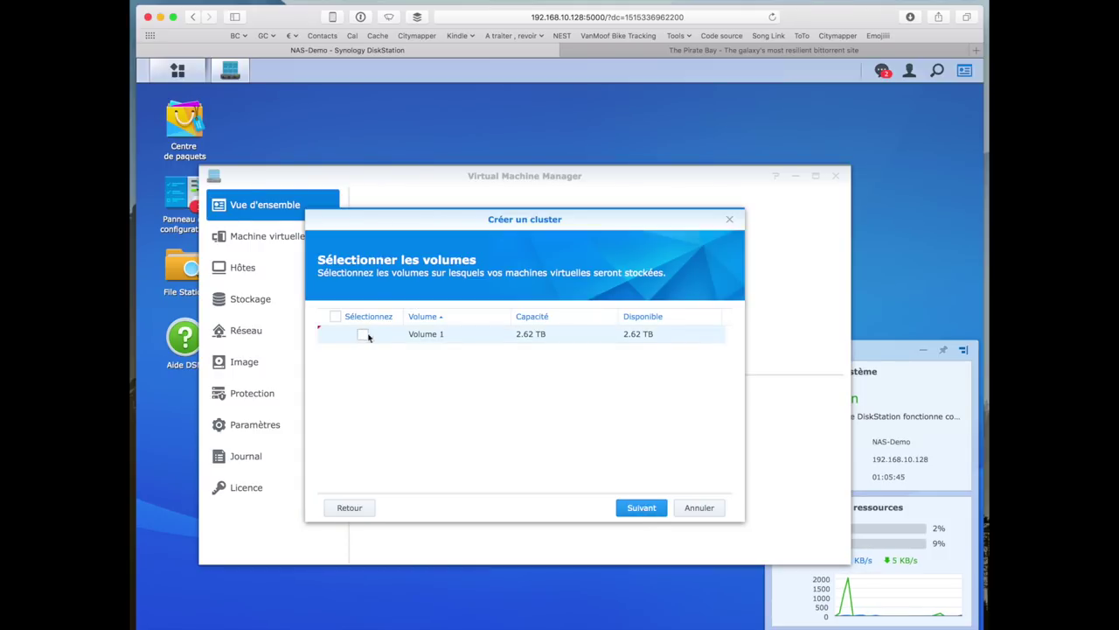
pyautogui.click(646, 511)
pyautogui.click(648, 511)
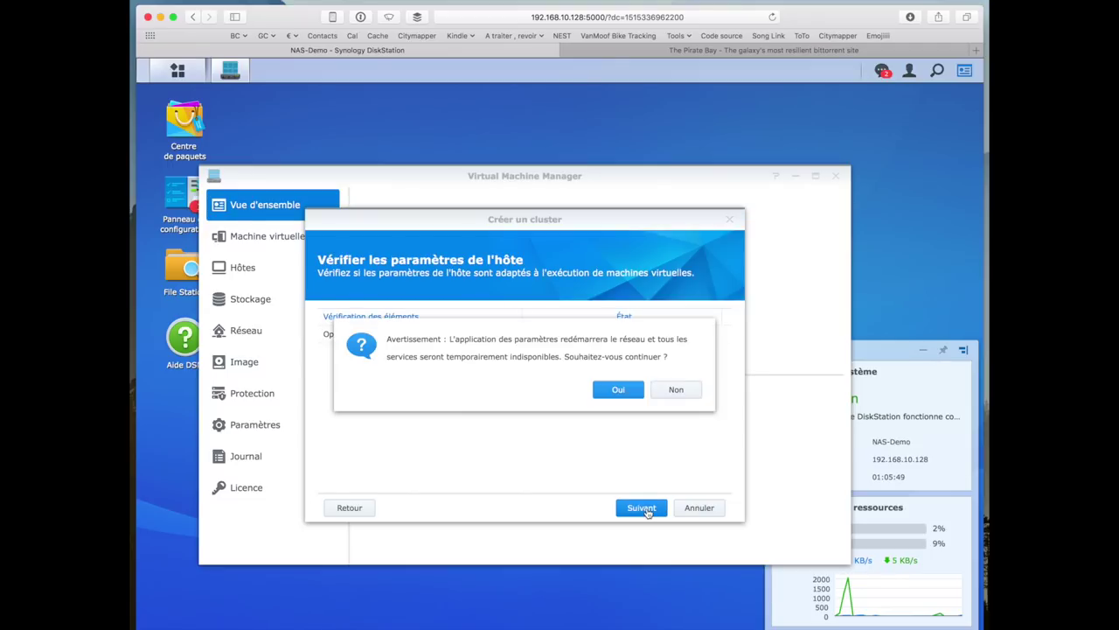
pyautogui.click(676, 391)
pyautogui.click(636, 507)
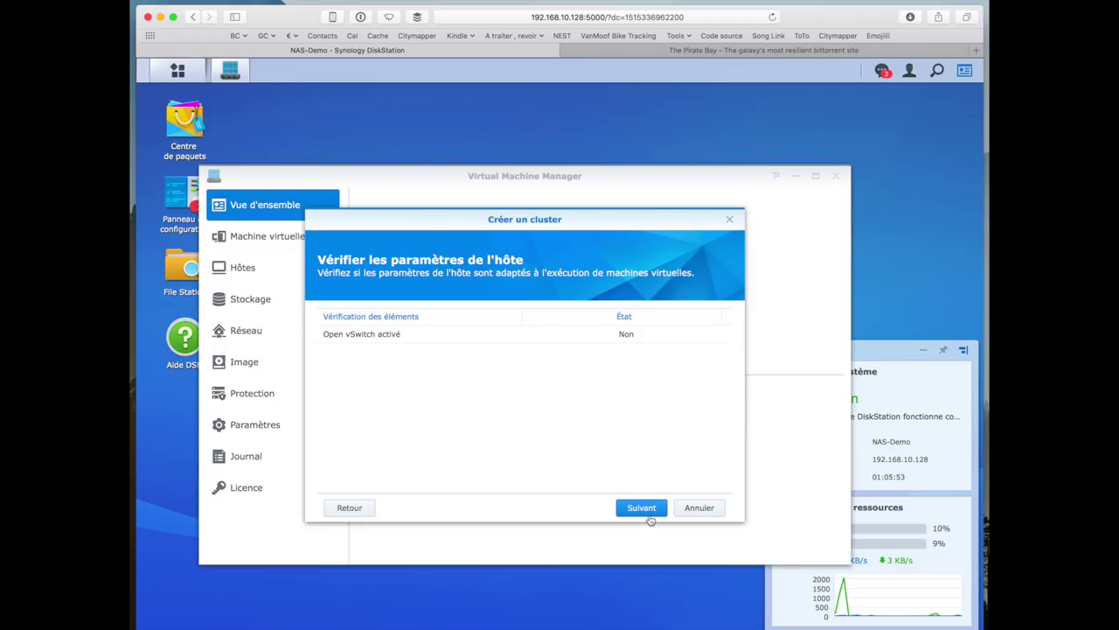
pyautogui.click(624, 391)
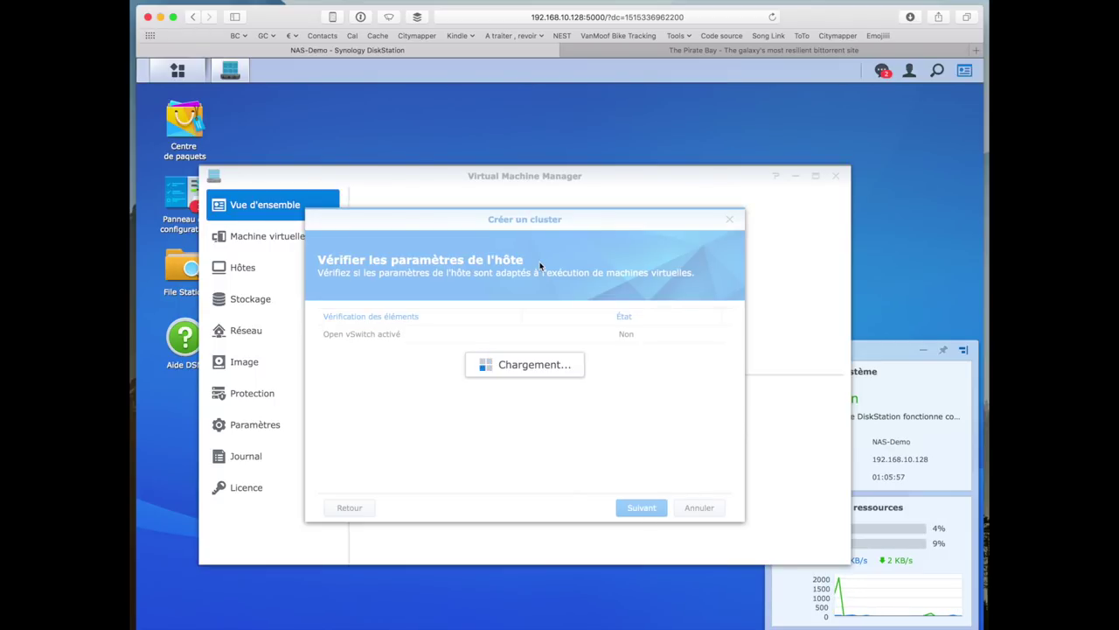
# - Load synology.com in a new Safari tab
pyautogui.press('super+t')
pyautogui.write('synology.com')
pyautogui.press('Return')
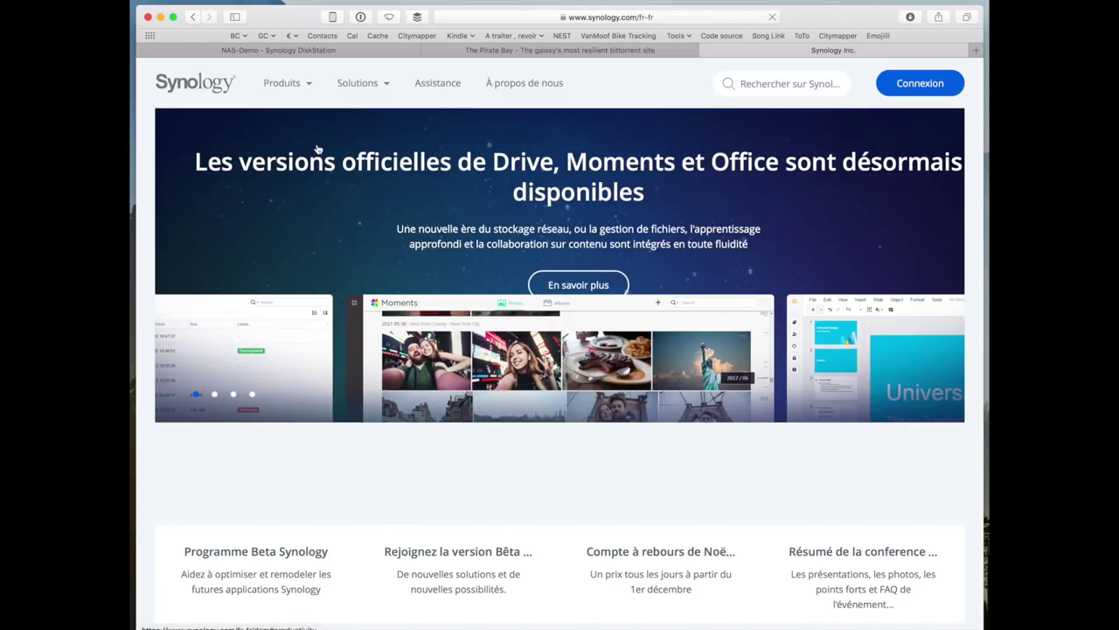
# - Open Produits > Comparer tous les modèles de NAS and browse the series down to Séries J
pyautogui.click(282, 82)
pyautogui.click(175, 283)
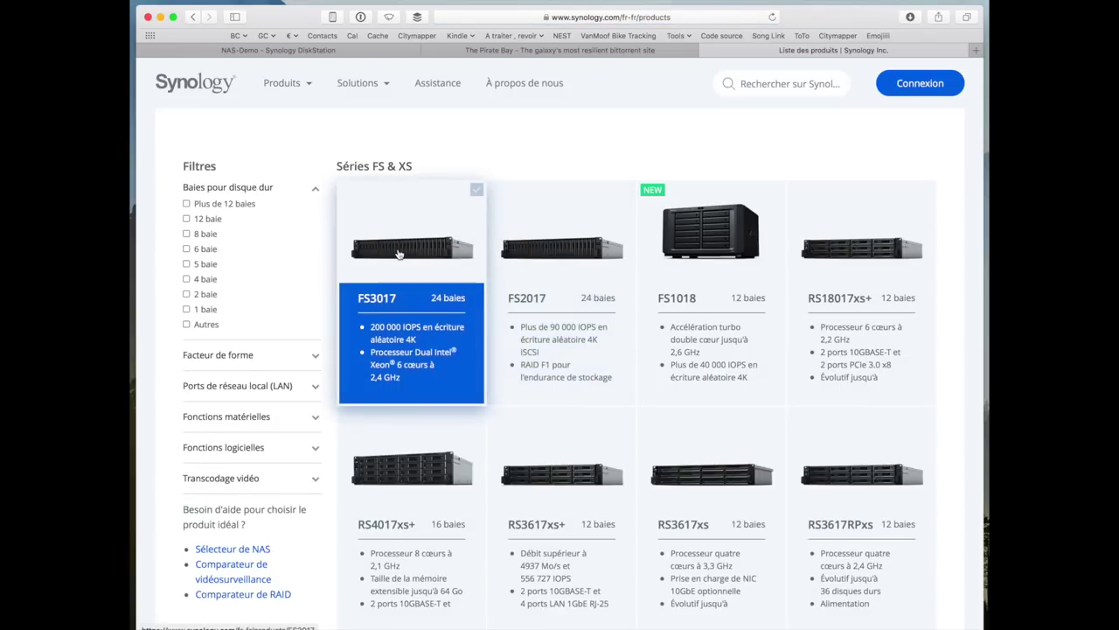
pyautogui.scroll(-1, 429, 263)
pyautogui.scroll(-10, 801, 486)
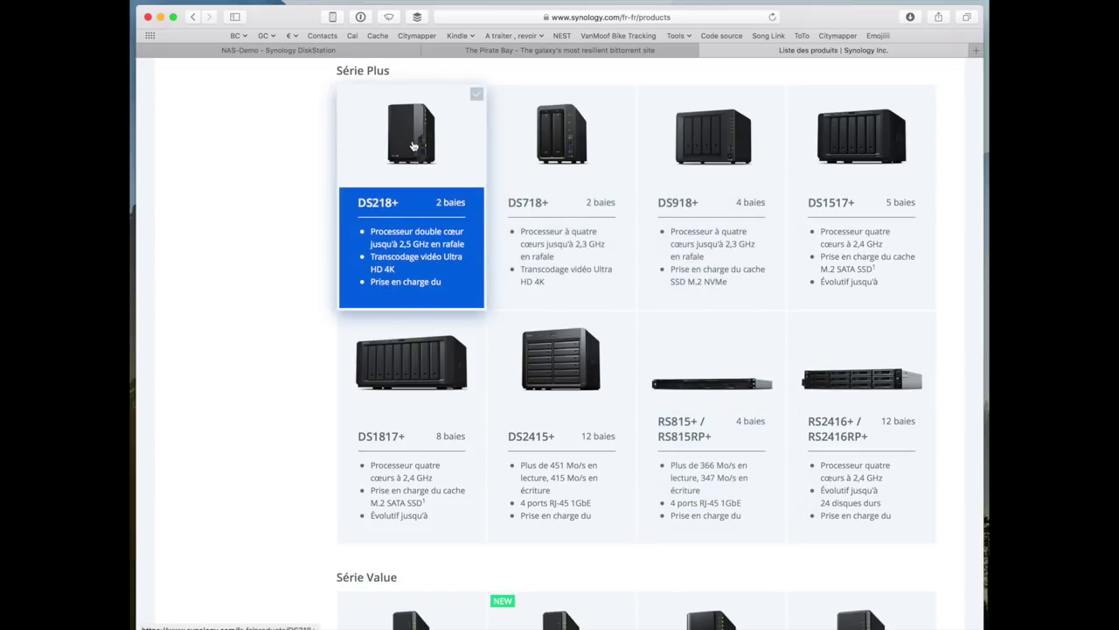
pyautogui.scroll(-4, 412, 324)
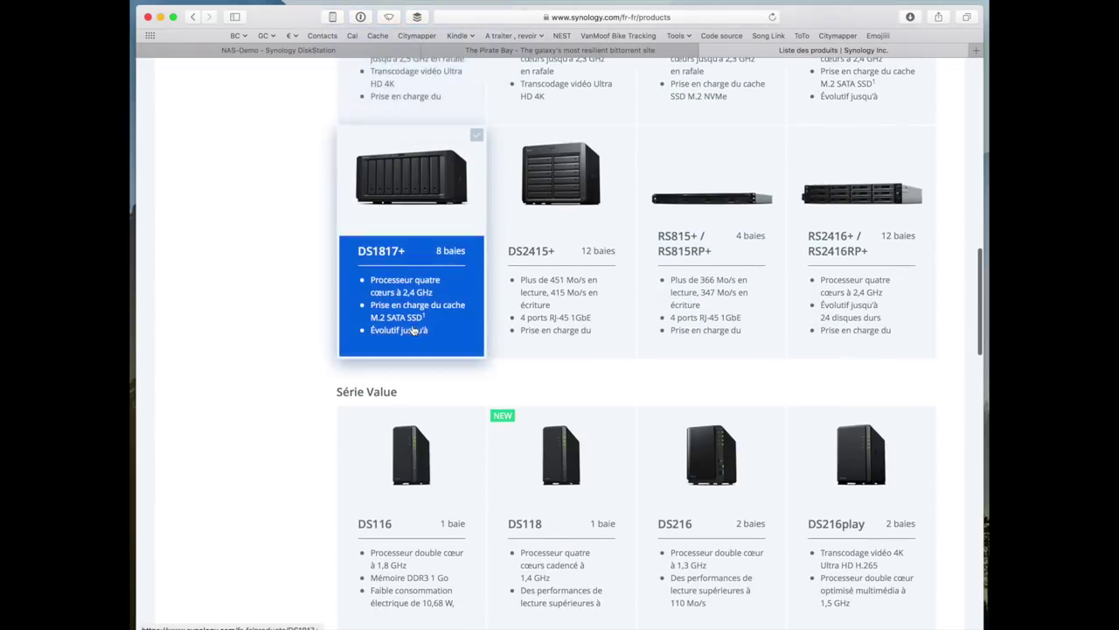
pyautogui.scroll(-2, 413, 330)
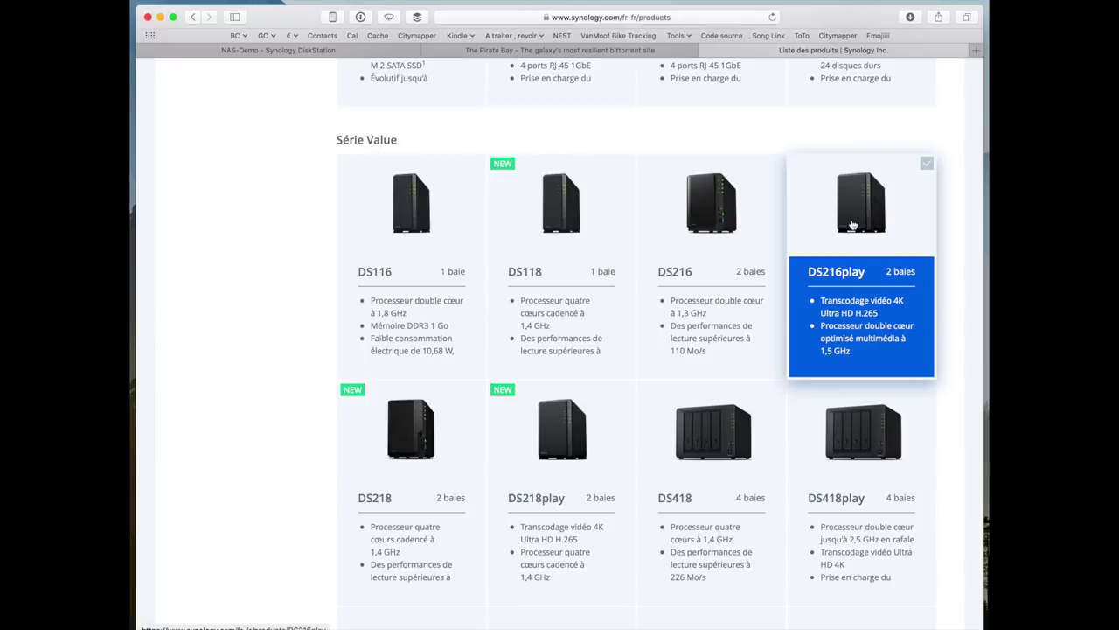
pyautogui.scroll(2, 853, 224)
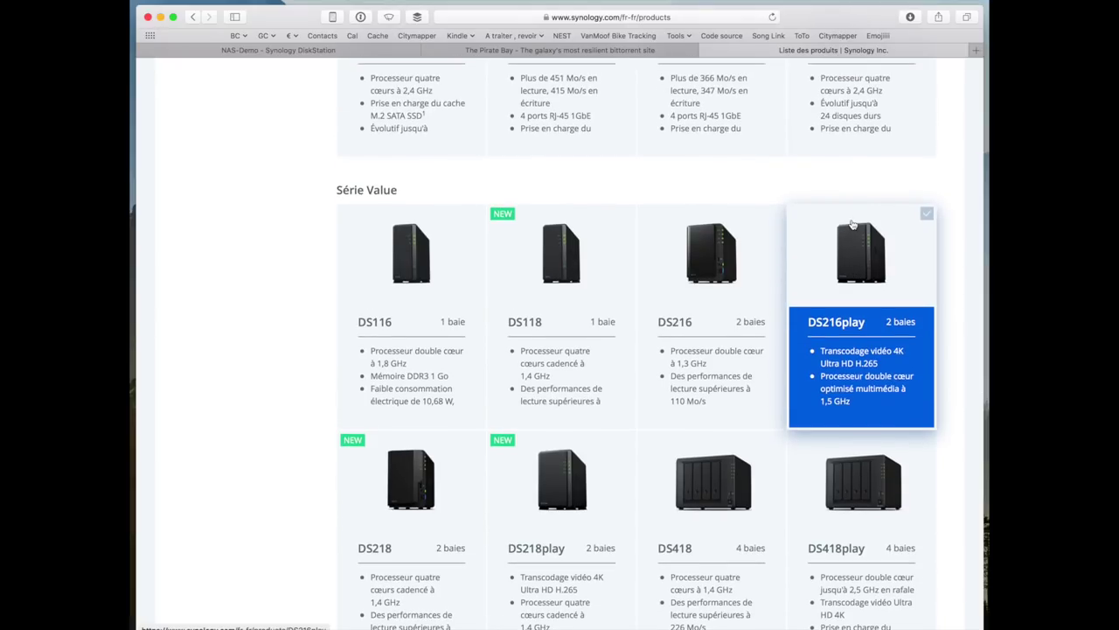
pyautogui.scroll(-12, 788, 193)
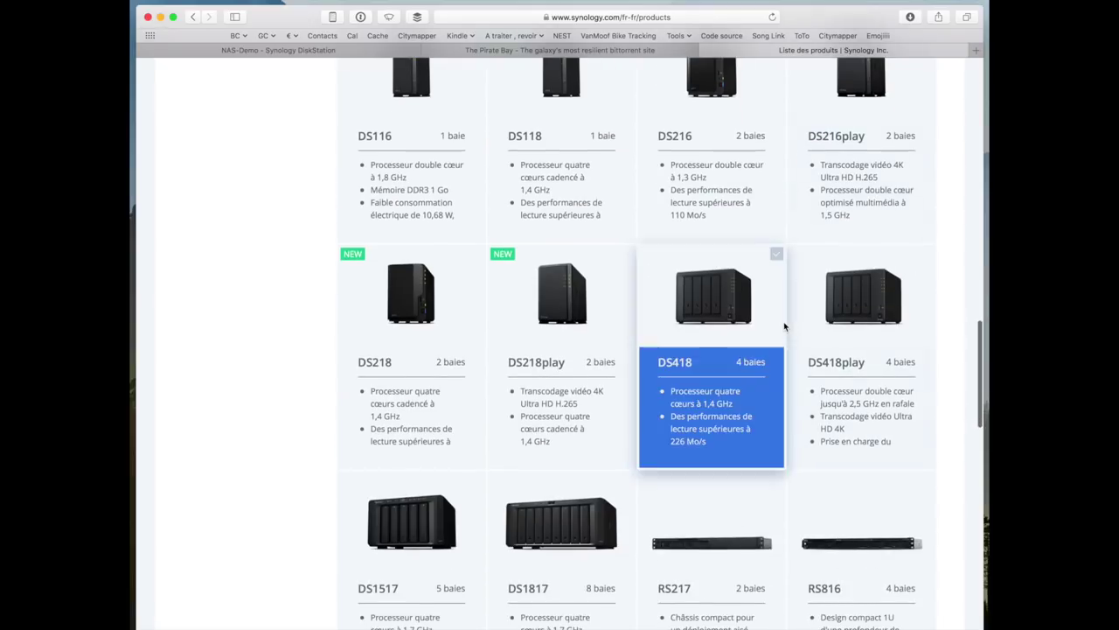
pyautogui.scroll(20, 790, 330)
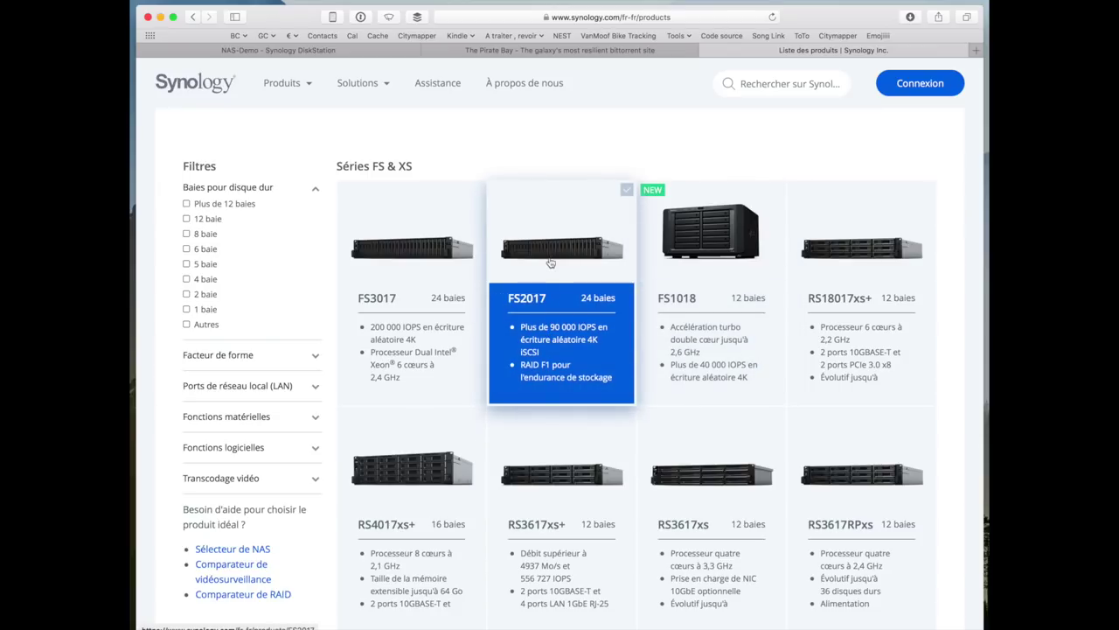
pyautogui.scroll(-10, 550, 263)
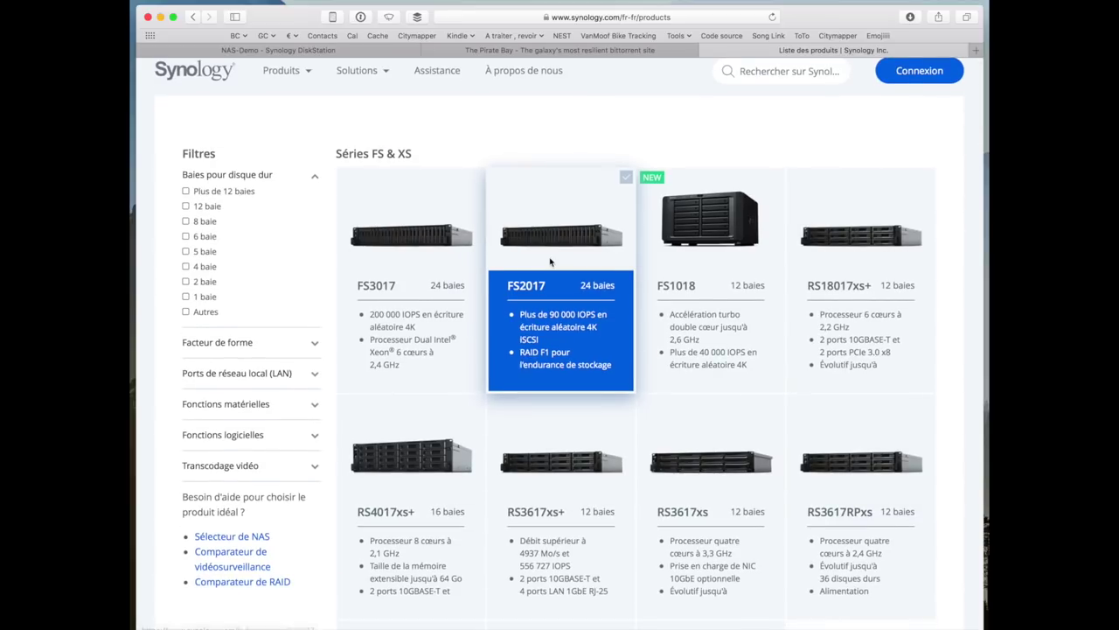
pyautogui.scroll(-15, 547, 262)
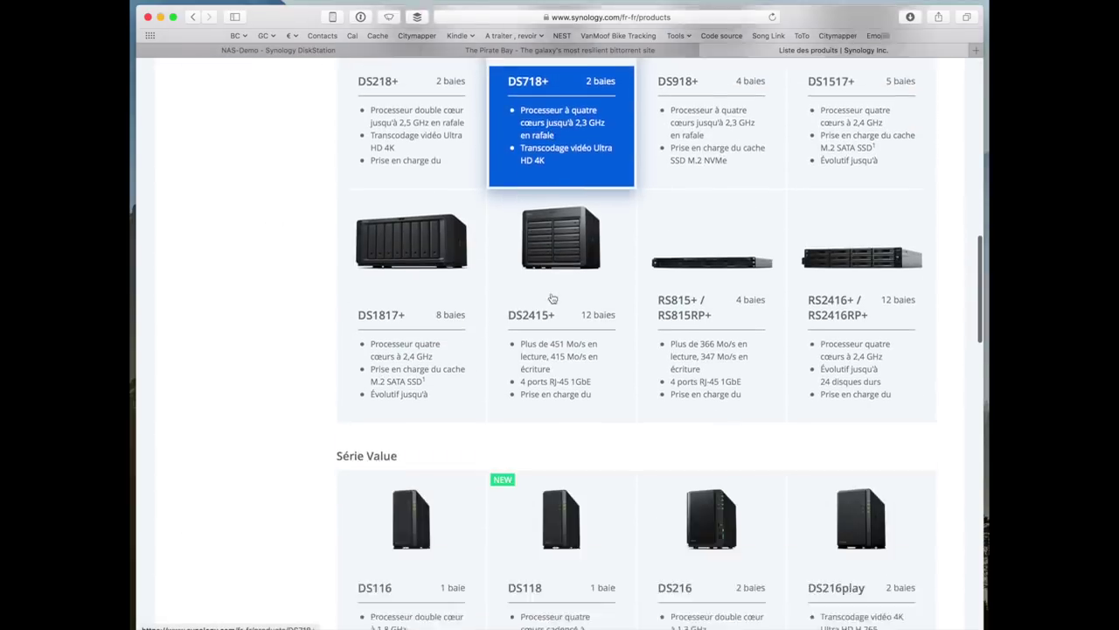
pyautogui.scroll(-12, 552, 298)
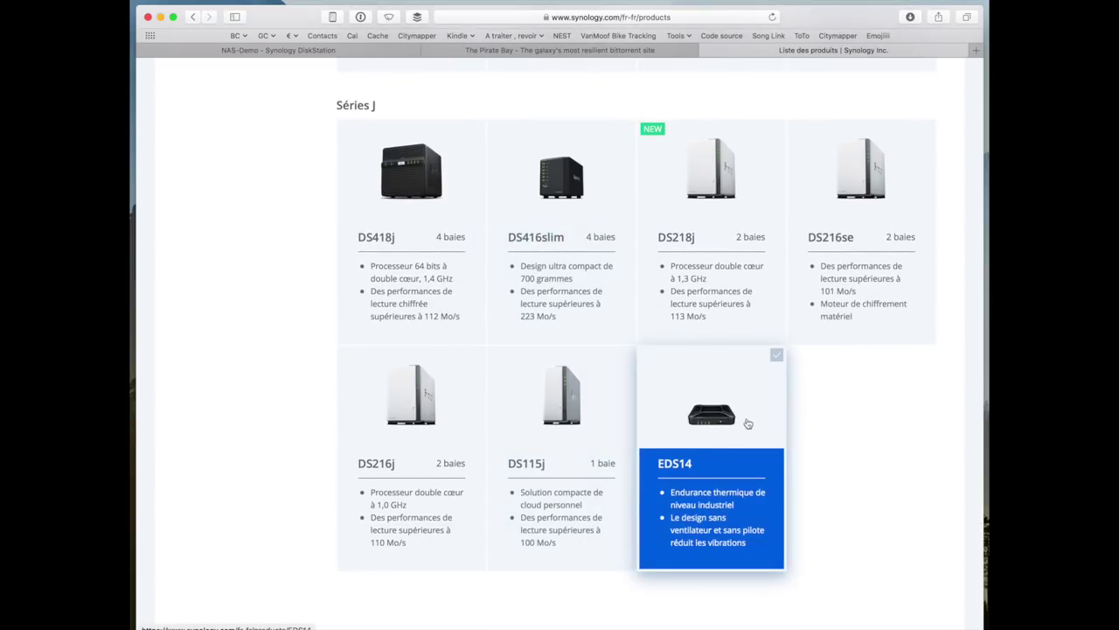
# - View the EDS14 page, then open the Network Video Recorder NVR1218 Spécifications tab
pyautogui.click(748, 424)
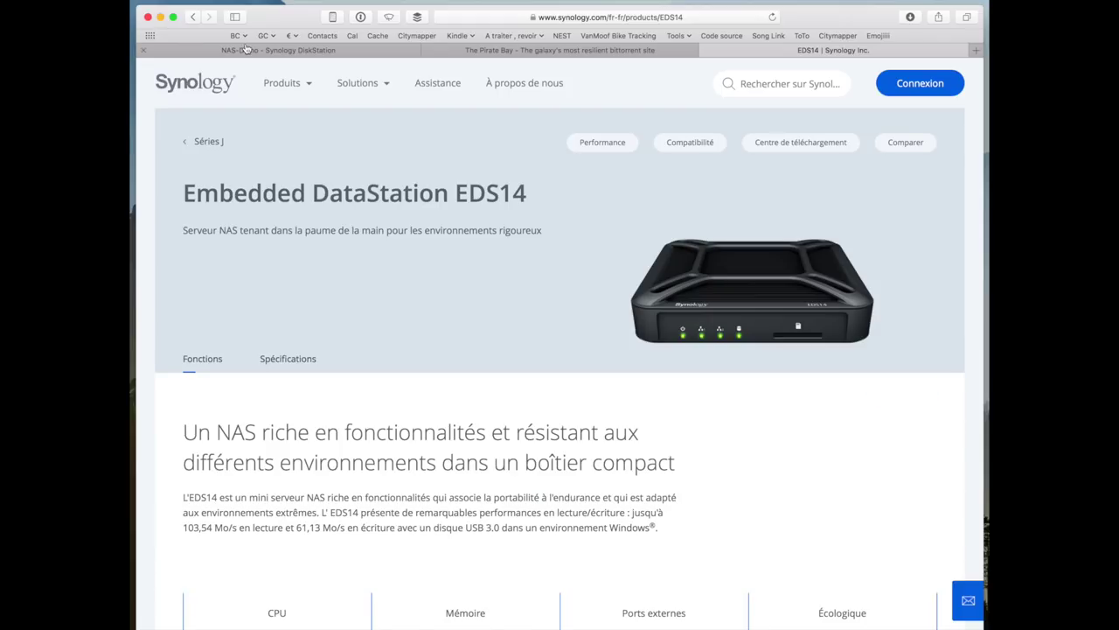
pyautogui.click(193, 17)
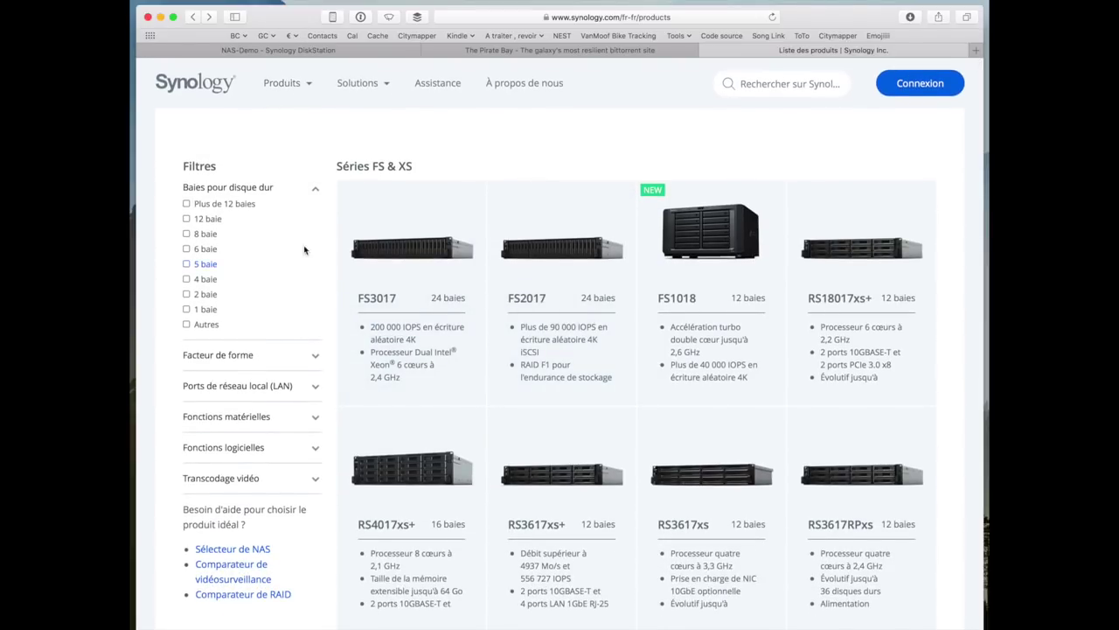
pyautogui.click(300, 84)
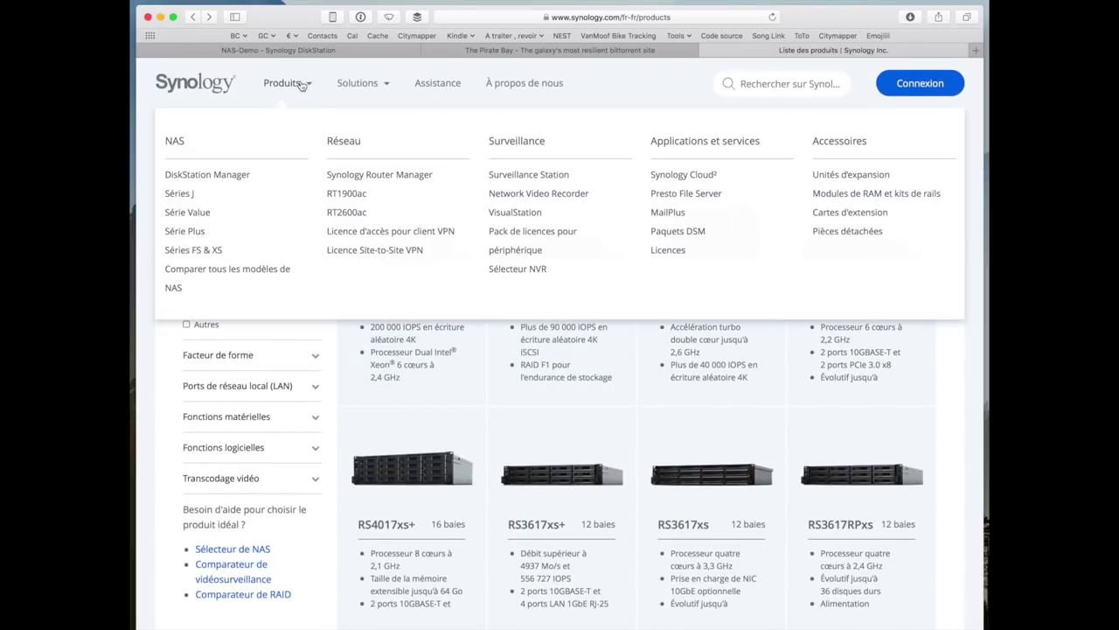
pyautogui.click(504, 195)
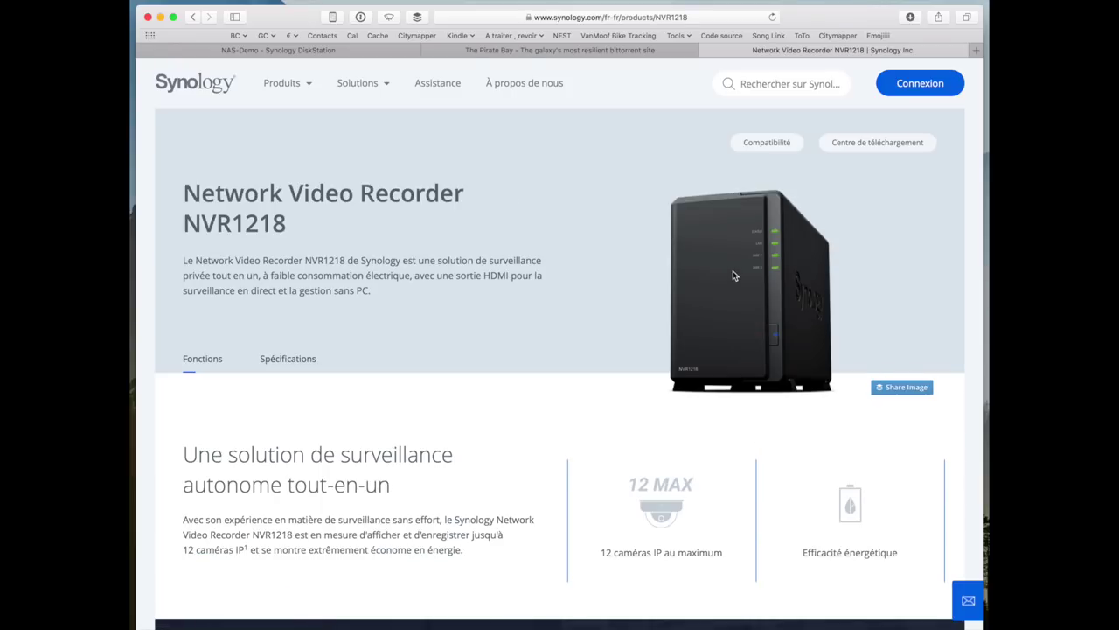
pyautogui.click(284, 360)
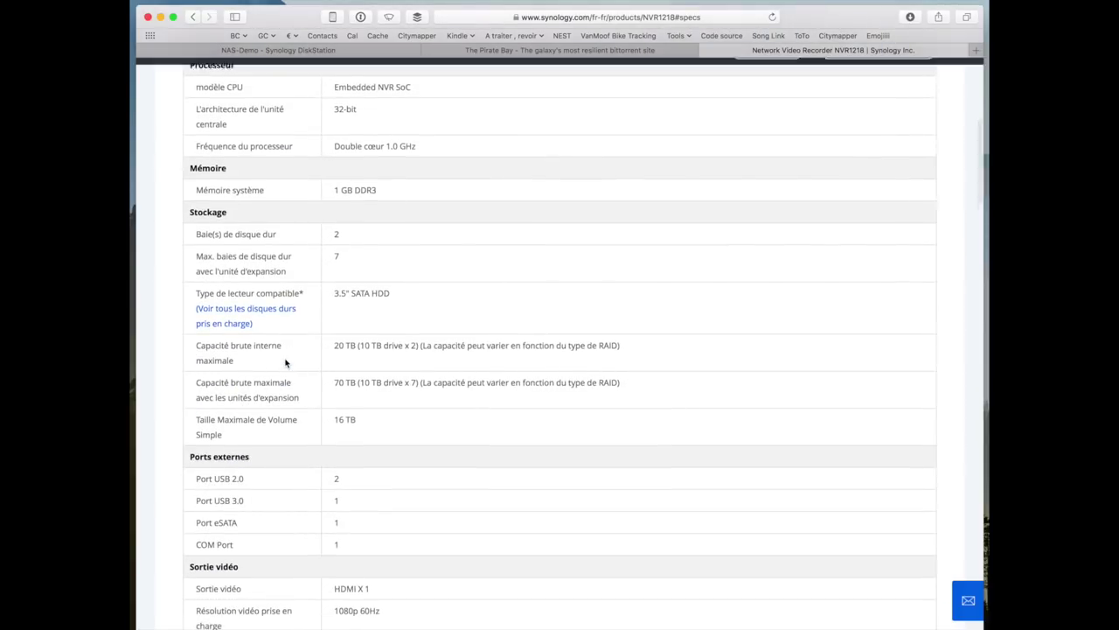